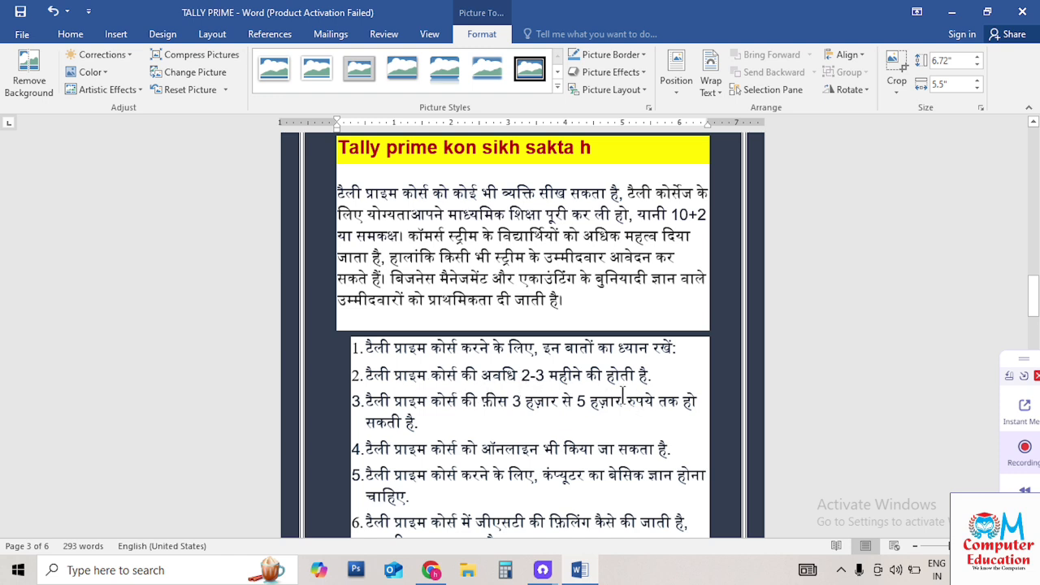
Scroll down through the Hindi Tally Prime course notes in Word
scroll(622, 390, "down", 1)
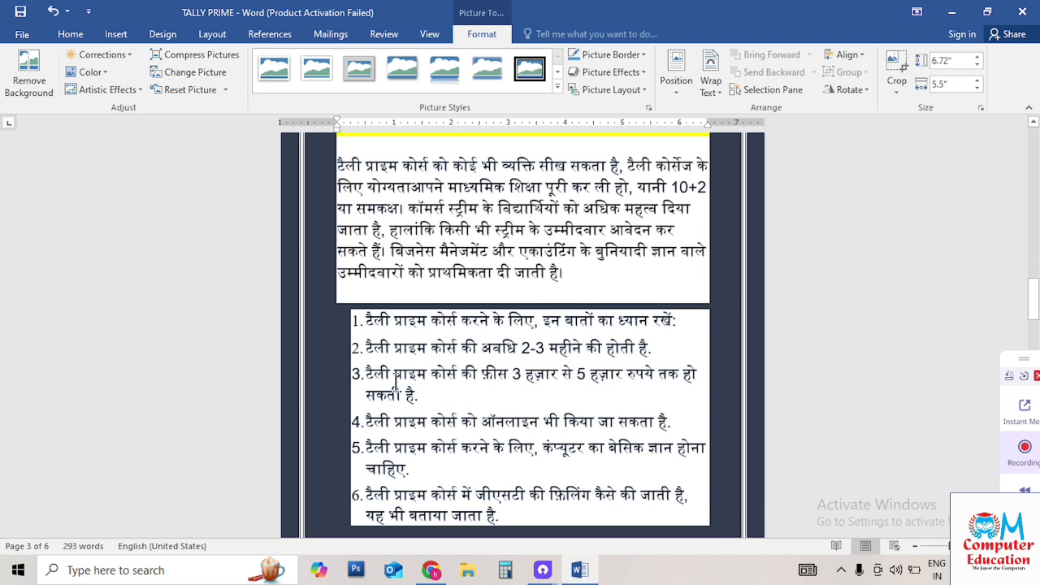
scroll(473, 385, "down", 1)
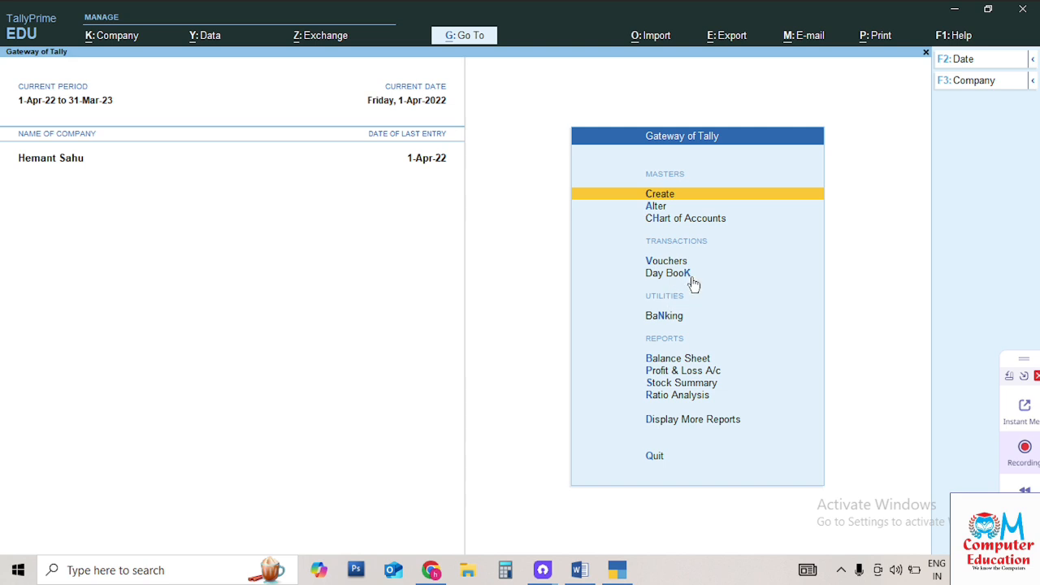
Open the Change Company list with F3: Company
left_click(974, 82)
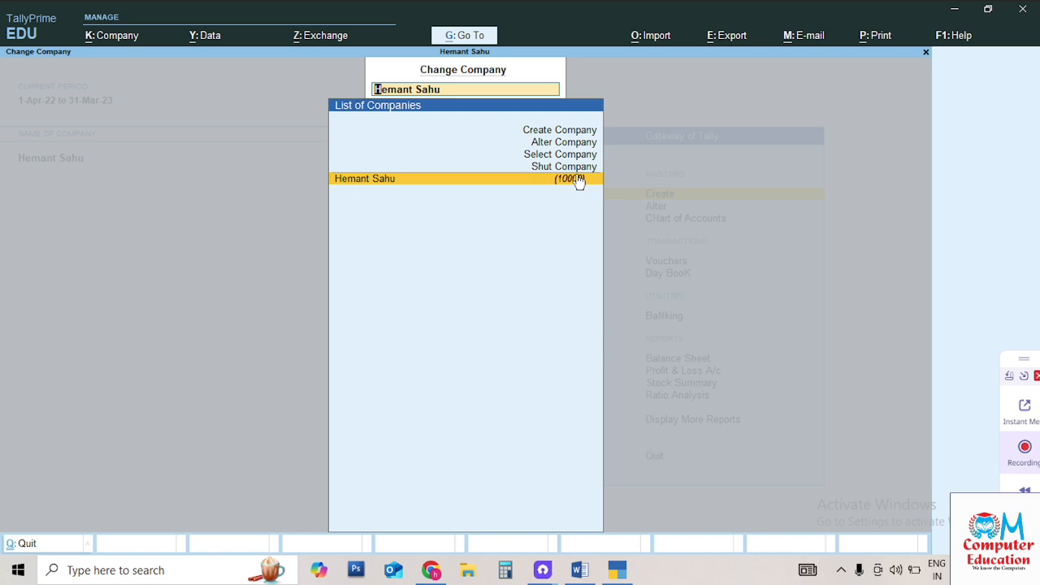
Choose Create Company from the company list to get a blank creation form
left_click(583, 132)
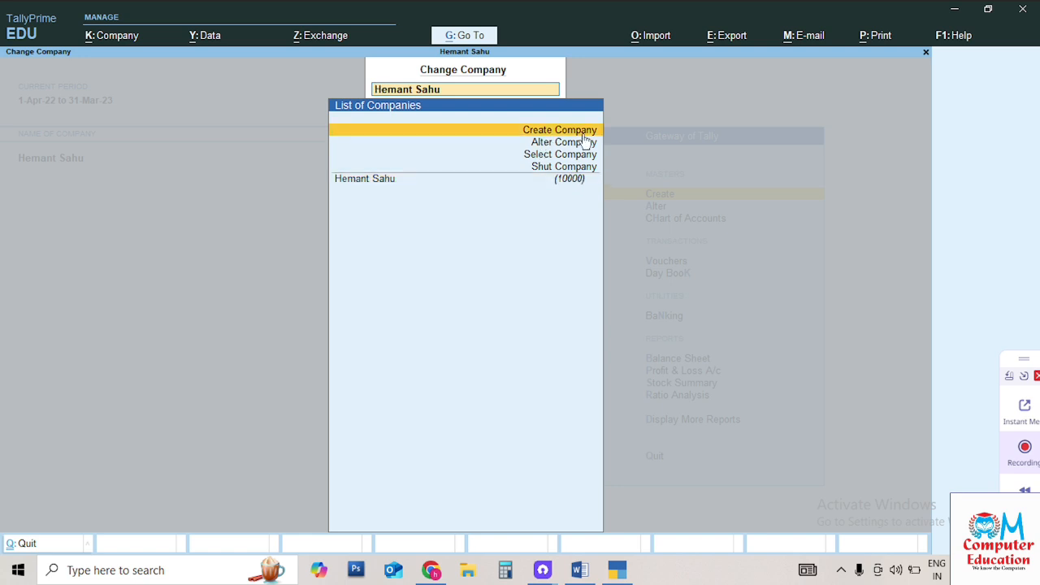
left_click(582, 133)
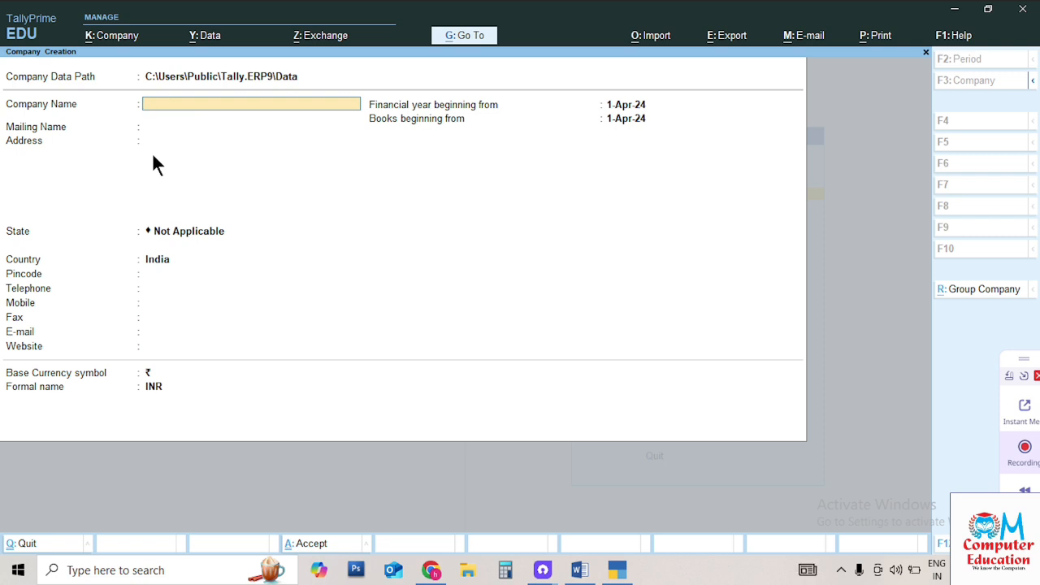
Name the company 'Vridhi Tiles Gariyaband', enter the owner's name as mailing name, and begin the address
type("Vridhi Tiles Gariyaband")
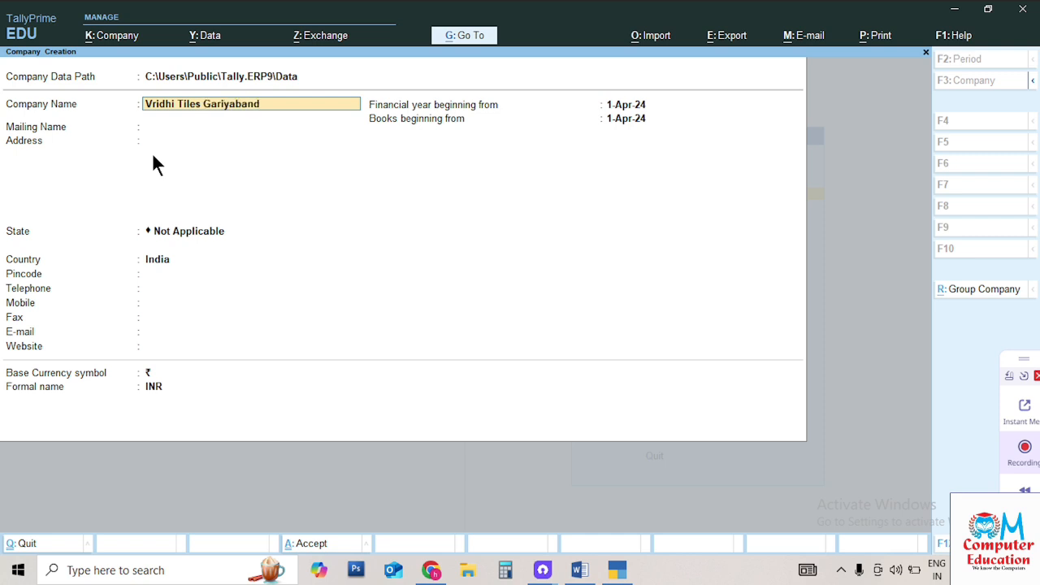
key("Return")
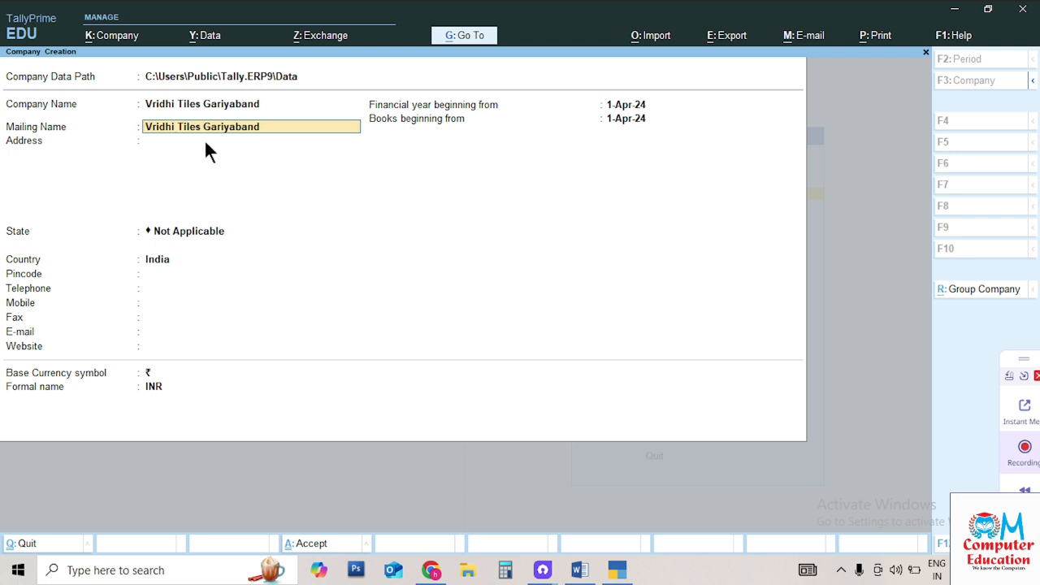
key("Return")
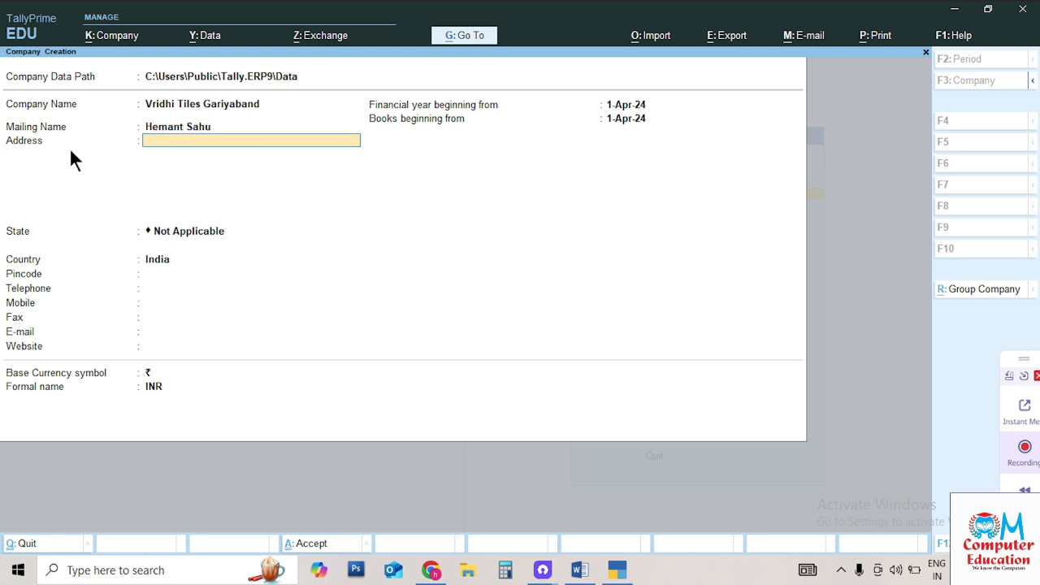
type("Gariyaband")
Finish the address and set the company's state to Chhattisgarh
key("Return")
key("Return")
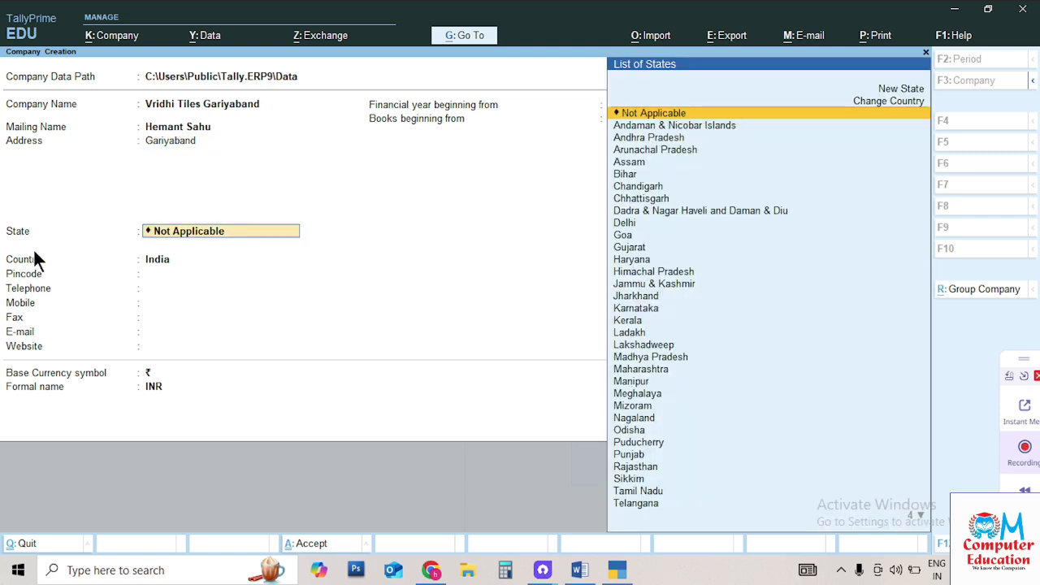
key("Down")
key("Down")
key("Down")
key("Down")
key("Down")
key("Down")
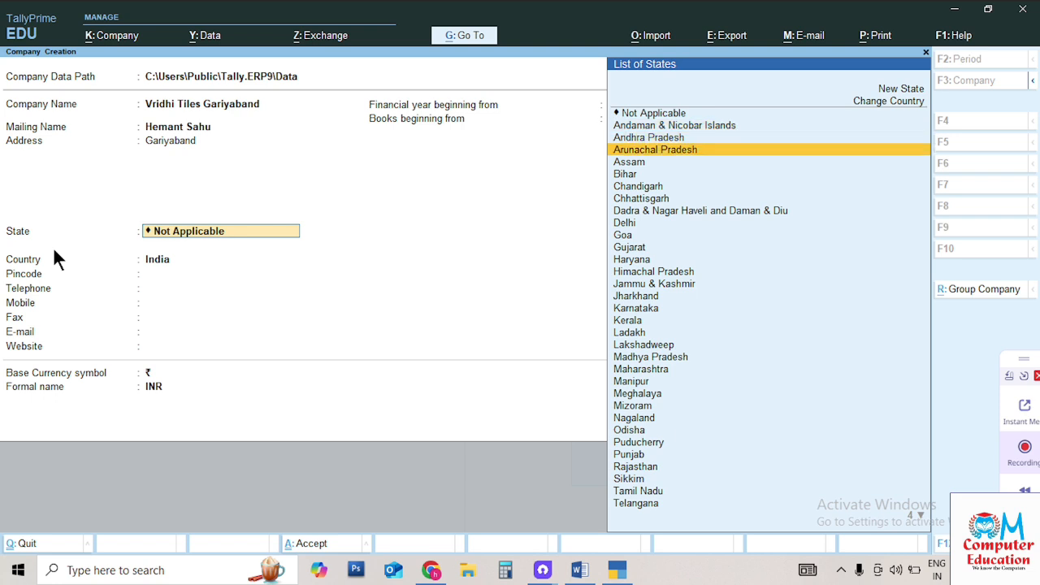
key("Down")
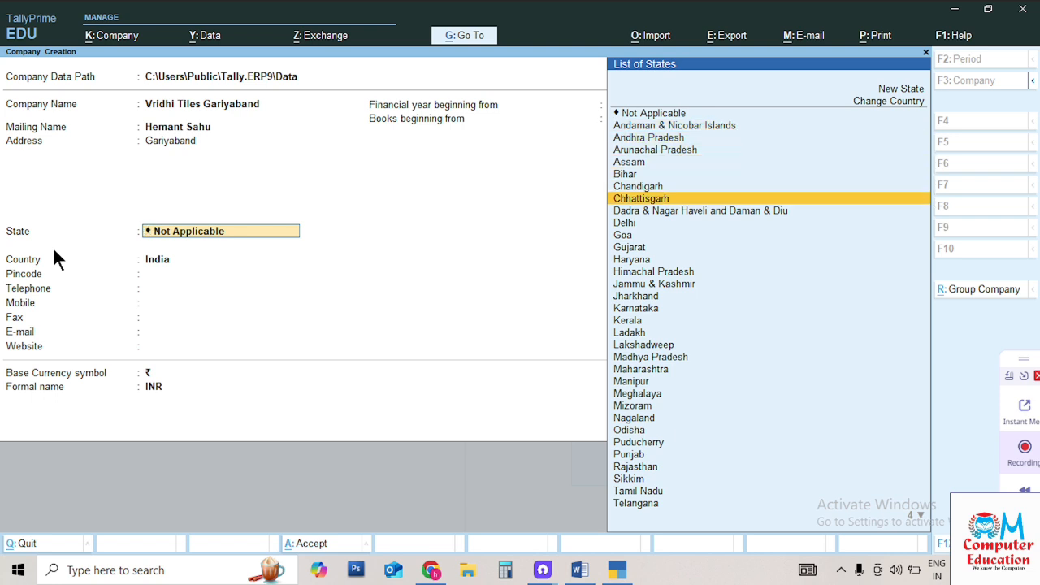
key("Return")
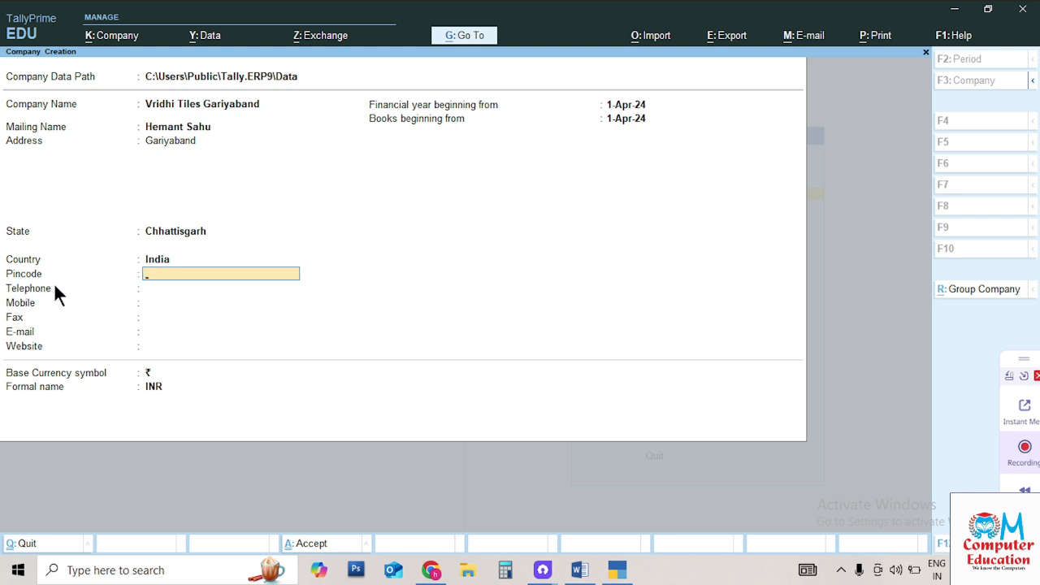
Fill in the pincode, telephone, mobile number, e-mail and website fields
type("3434435")
key("Return")
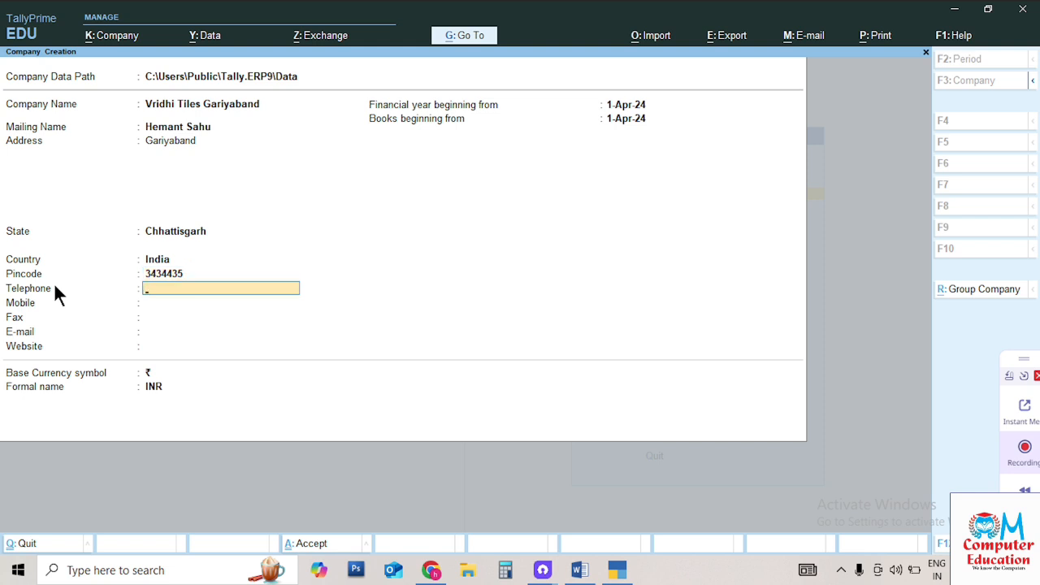
type("6546")
key("Return")
type("54656757")
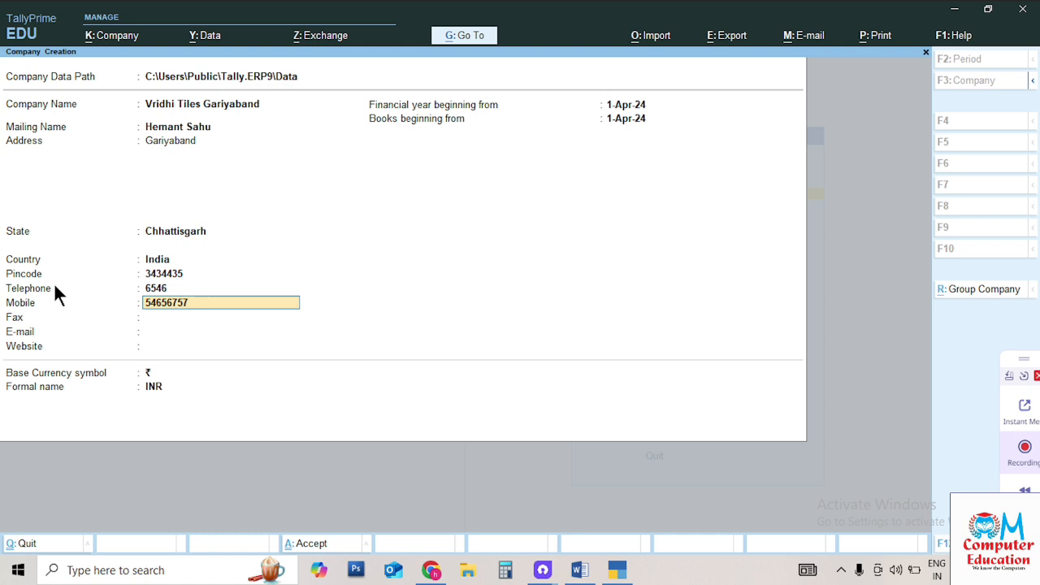
key("Return")
key("Return")
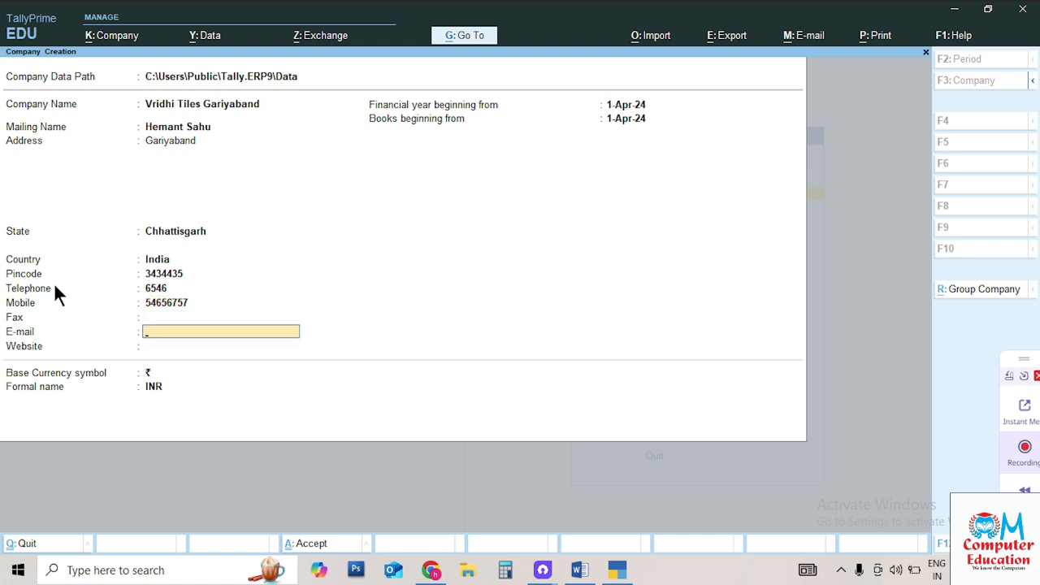
type("@gmail.com")
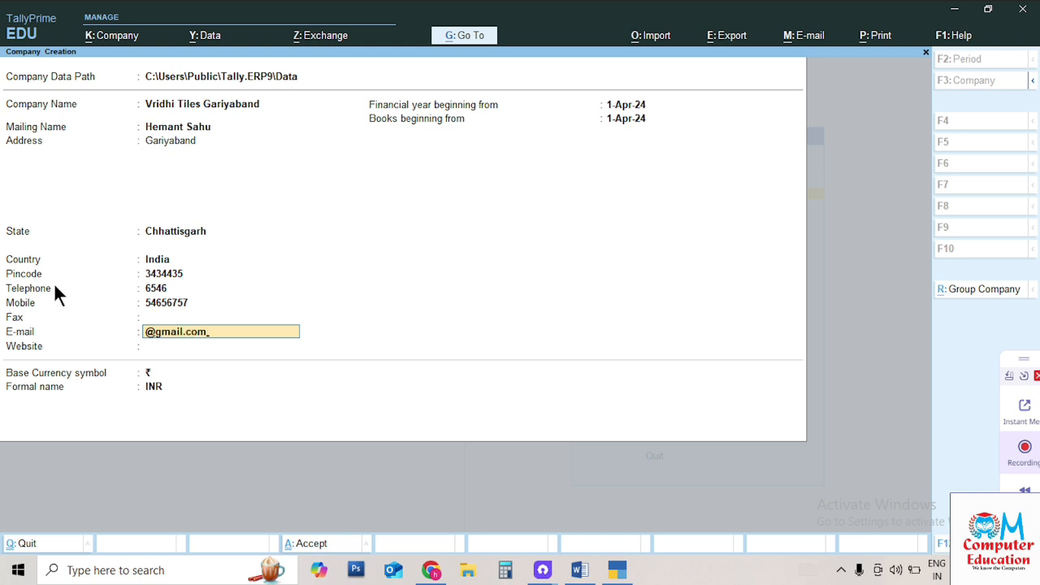
key("Return")
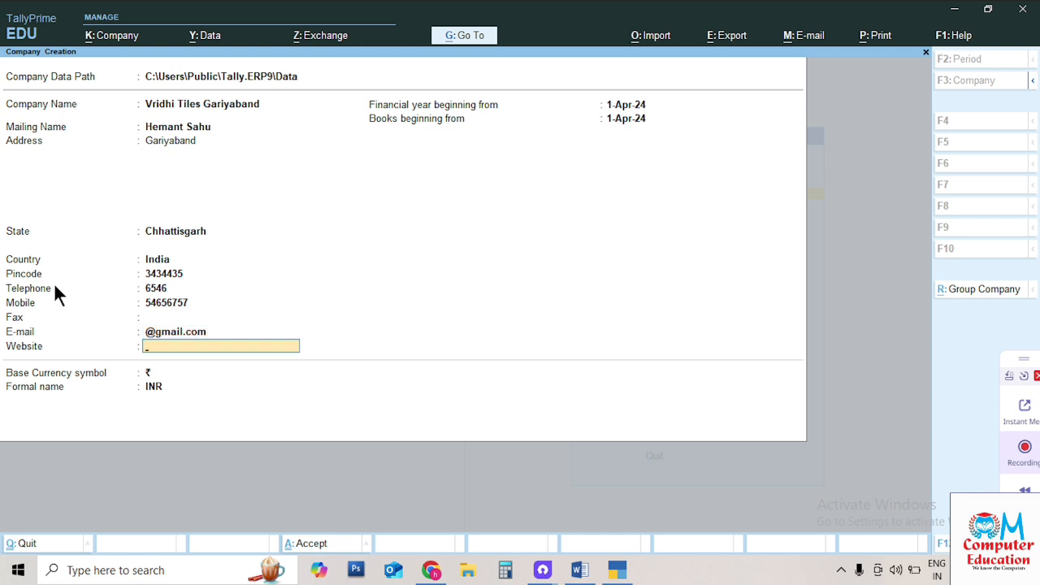
type("www.dsfdsf.com")
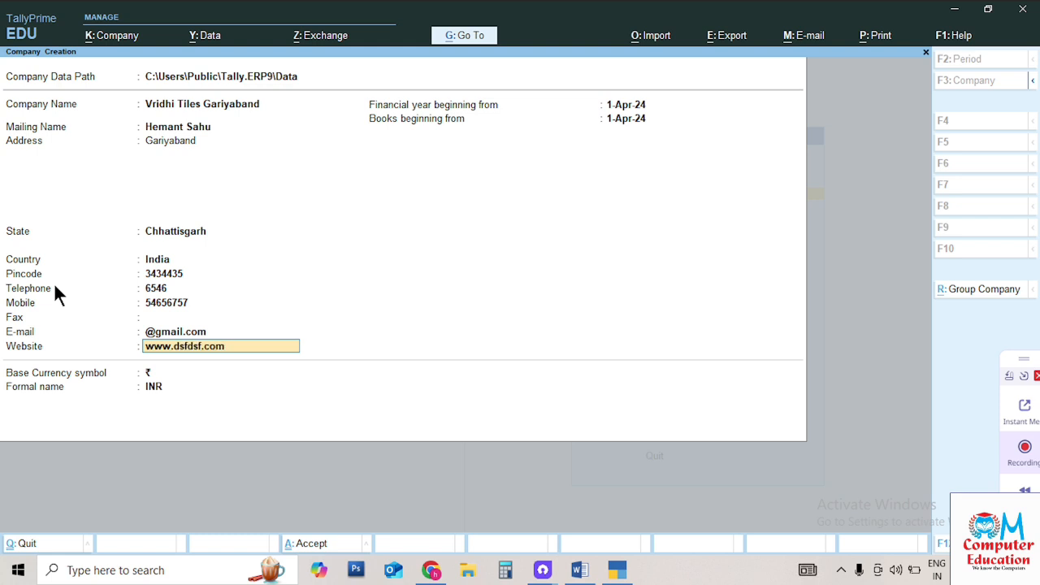
key("Return")
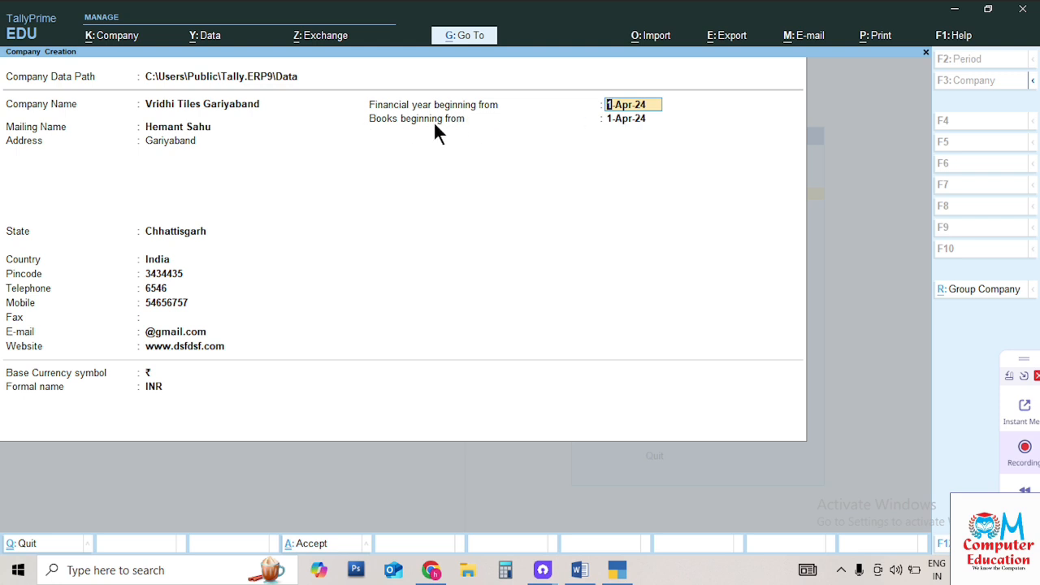
Keep financial year and books beginning at 1-Apr-24 and save the new company
key("Return")
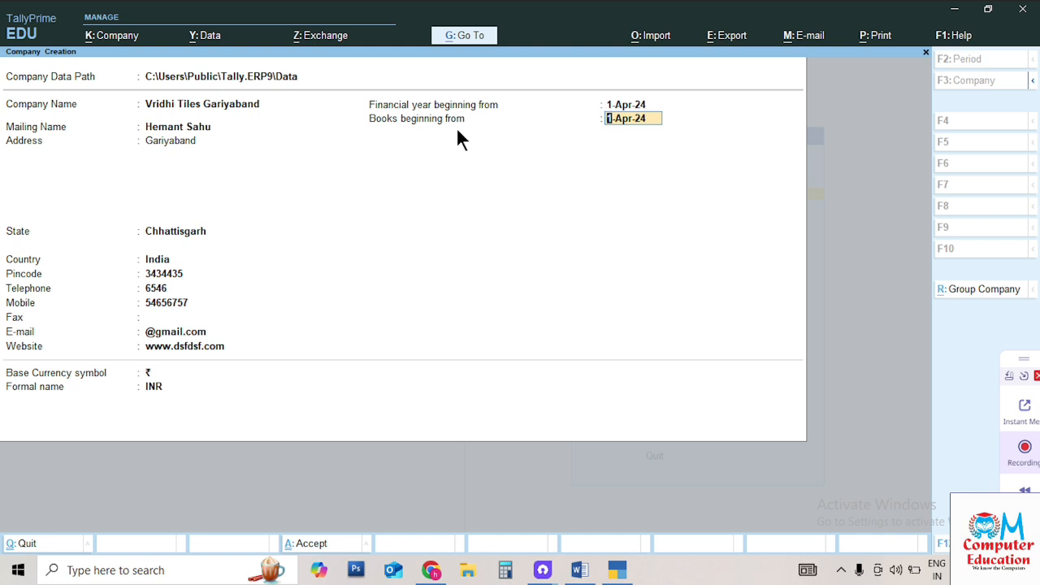
key("Return")
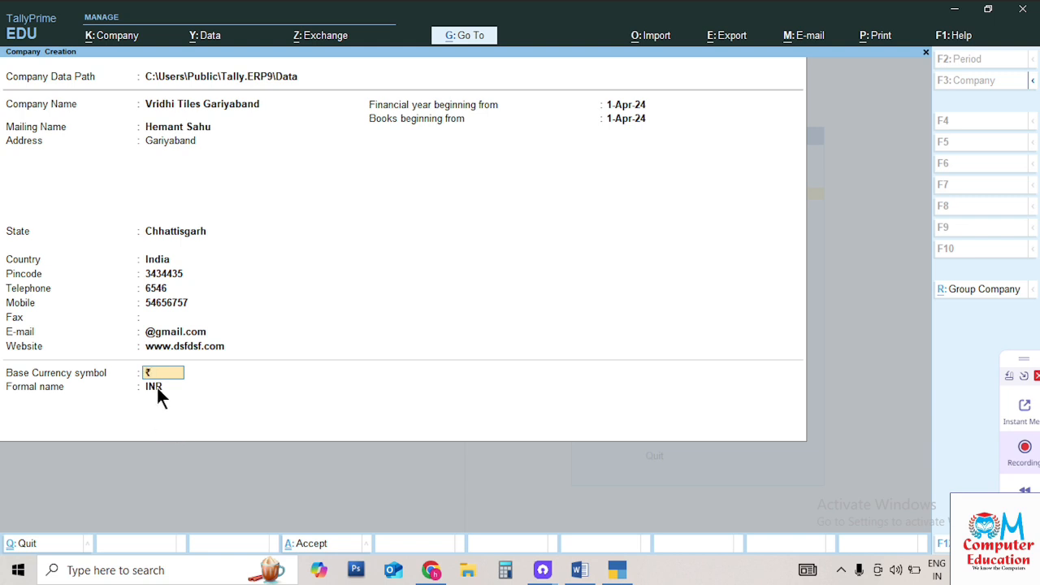
key("Return")
key("Return")
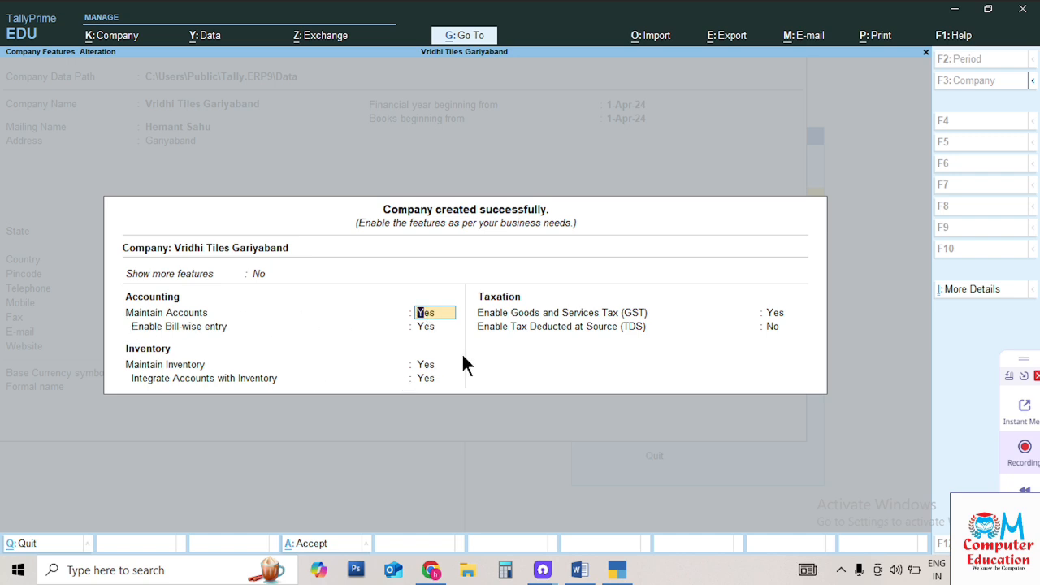
Leave accounting and inventory features on, set GST to No, and keep TDS off
key("Return")
key("Return")
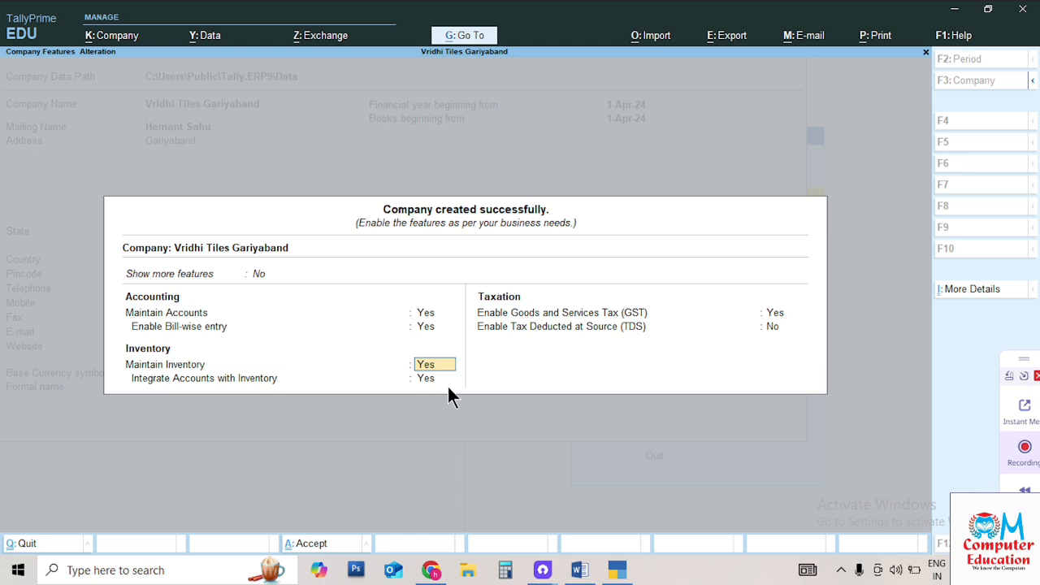
key("Return")
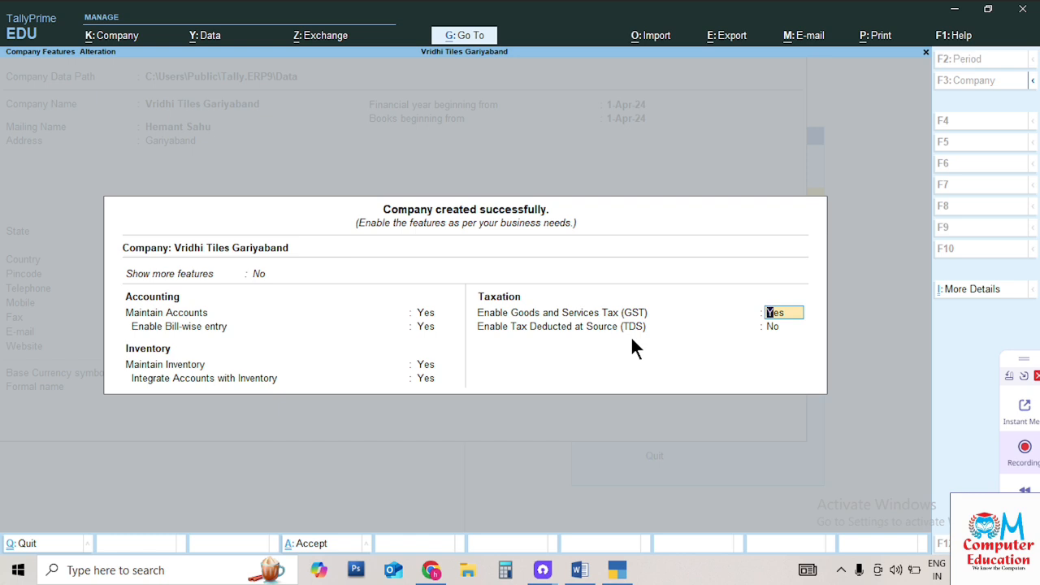
type("n")
key("Return")
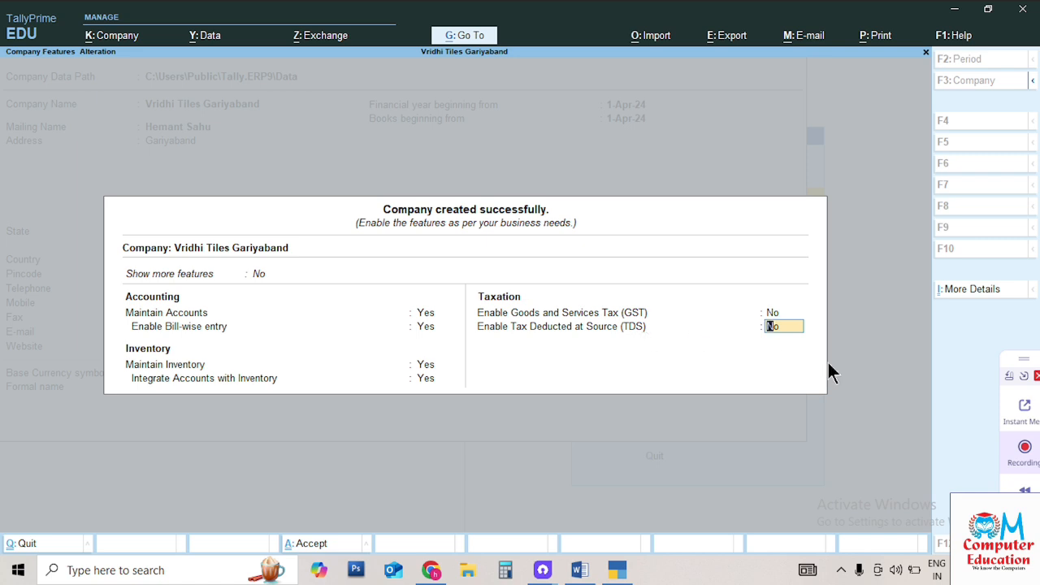
key("Return")
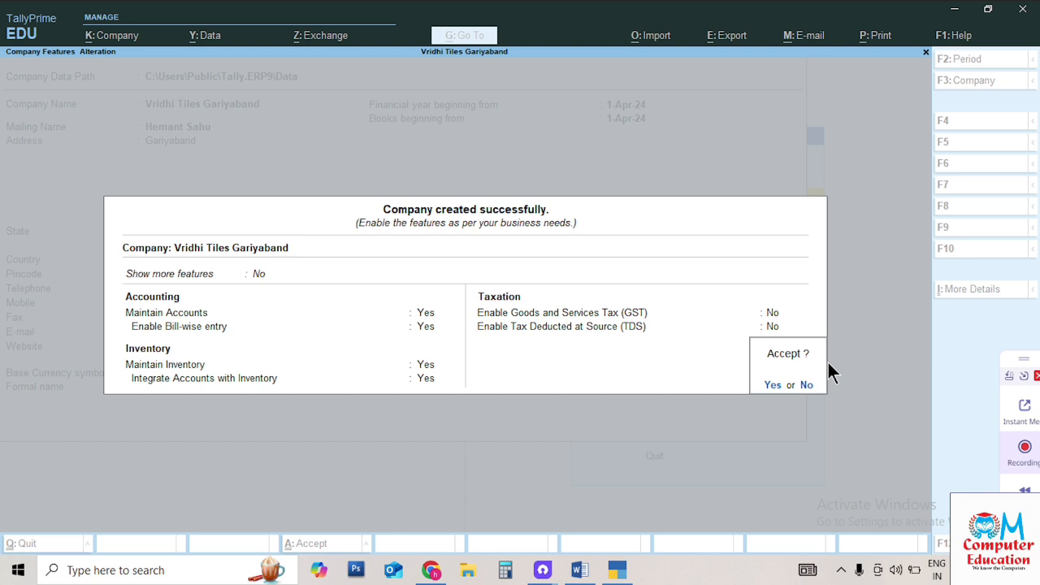
Accept the company feature settings to return to the Gateway of Tally
key("Return")
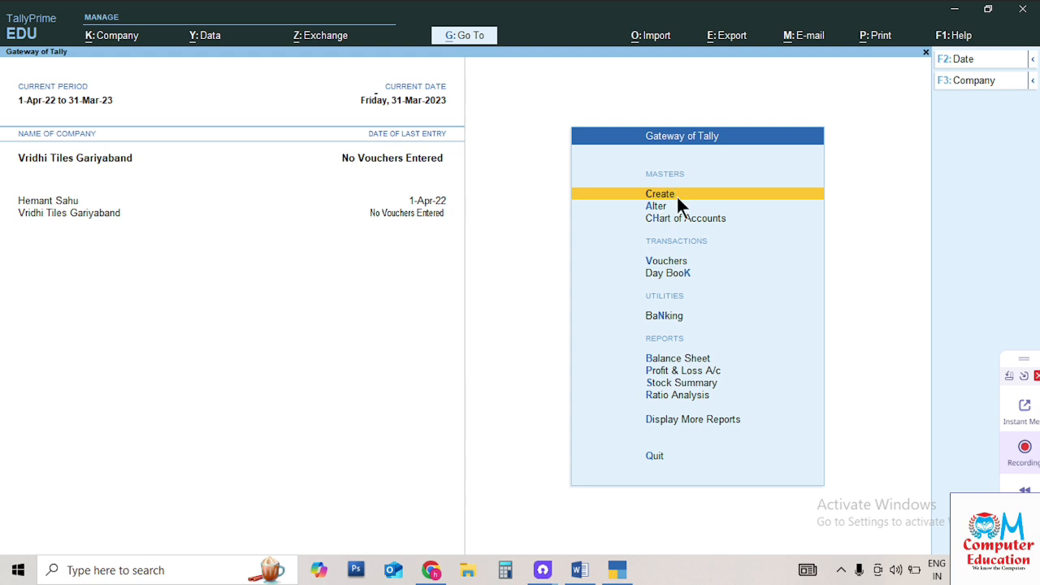
left_click(679, 202)
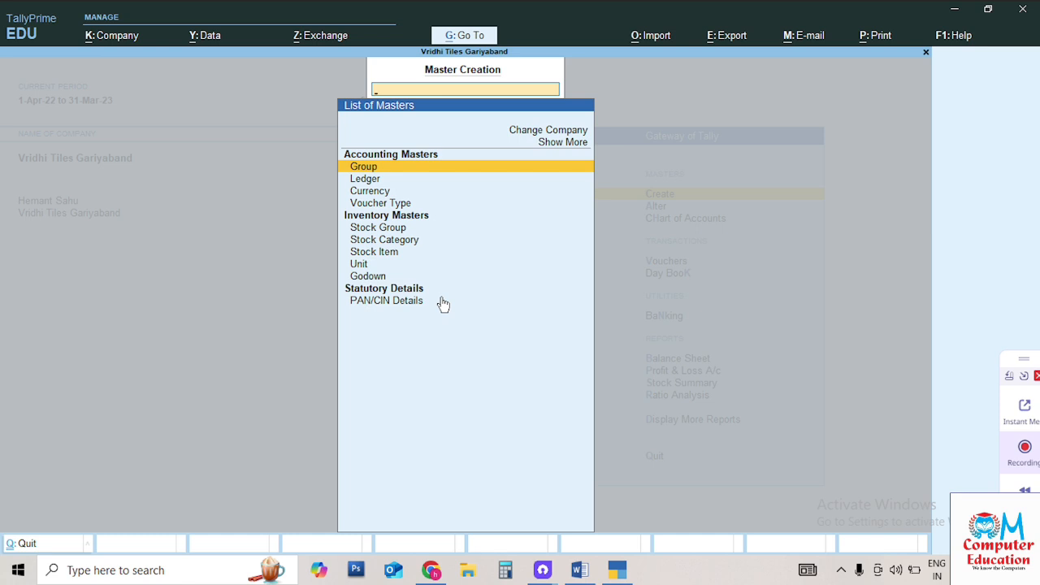
key("Escape")
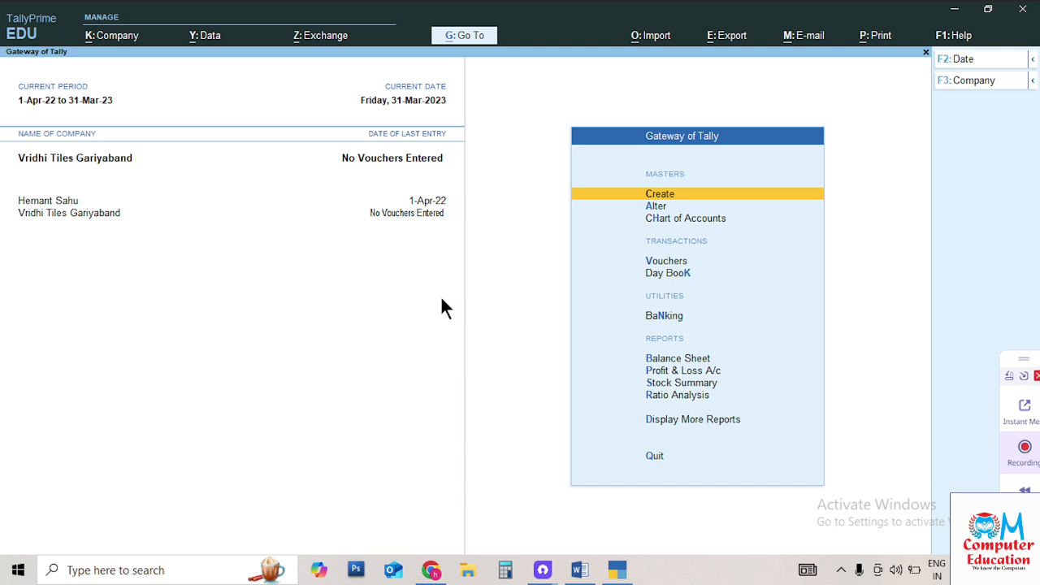
key("Down")
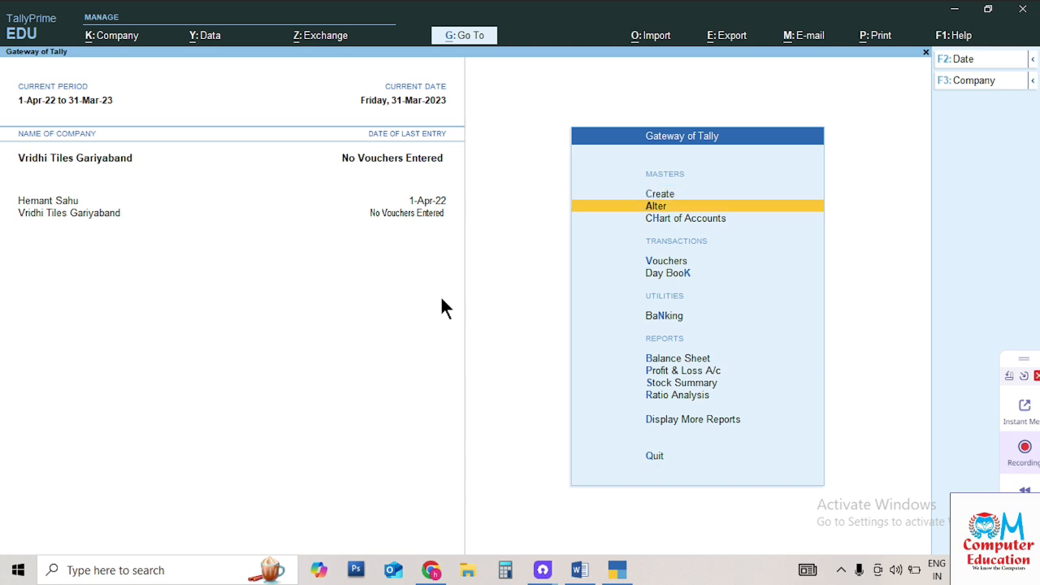
Back out of the Alter masters list and open the Create masters list instead
key("Return")
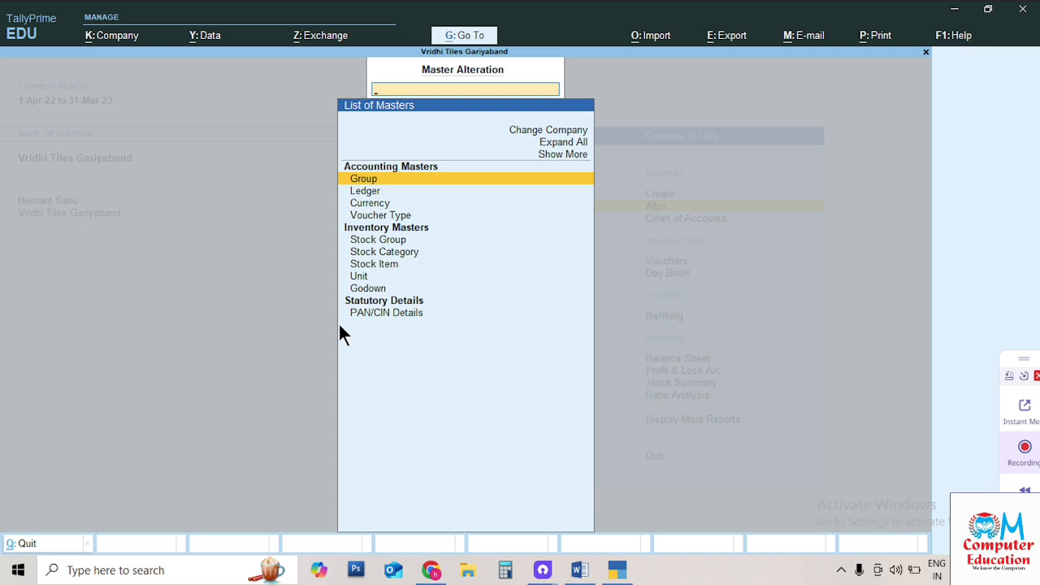
key("Escape")
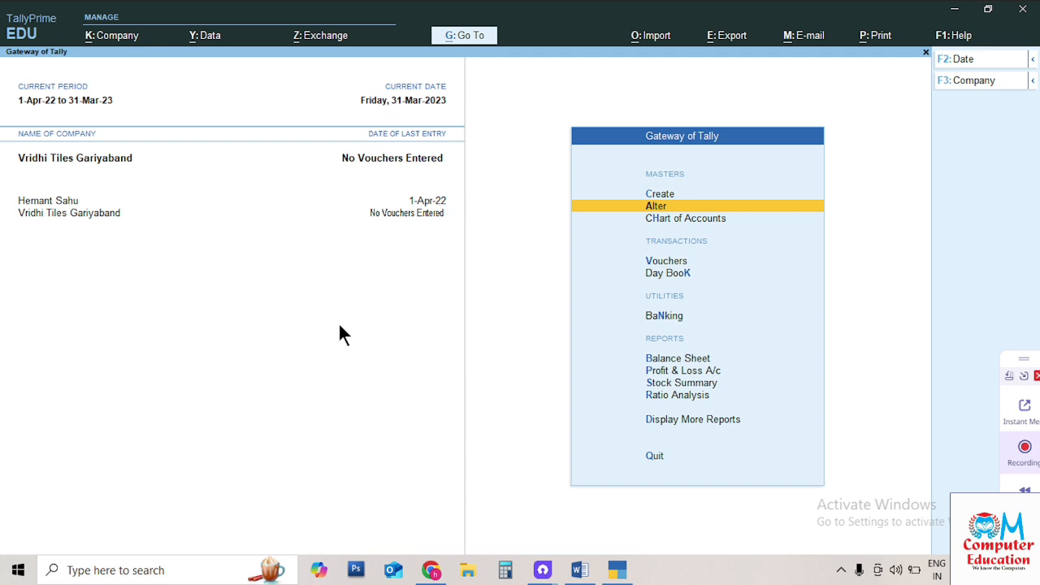
key("Up")
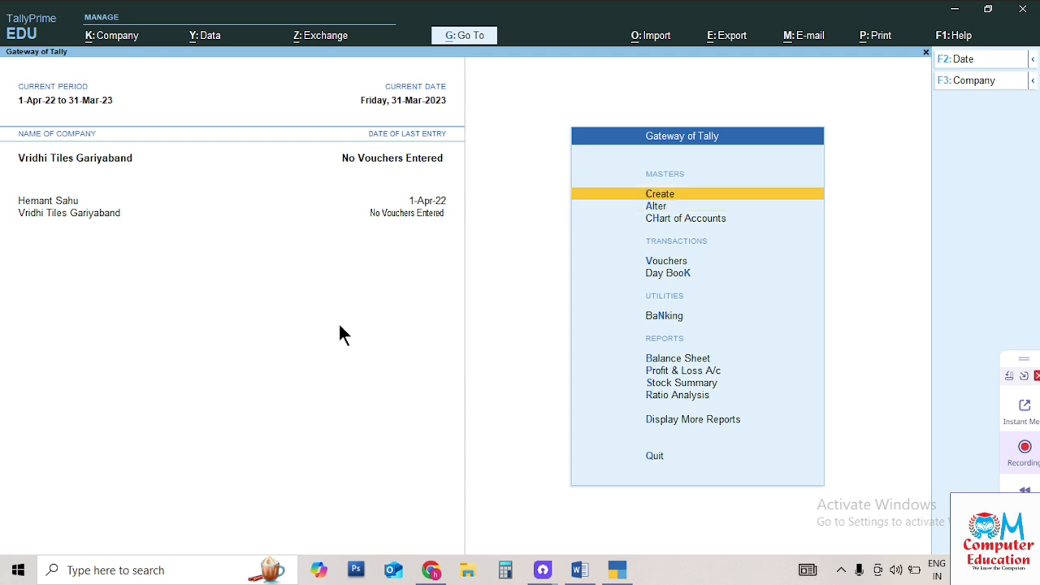
key("Return")
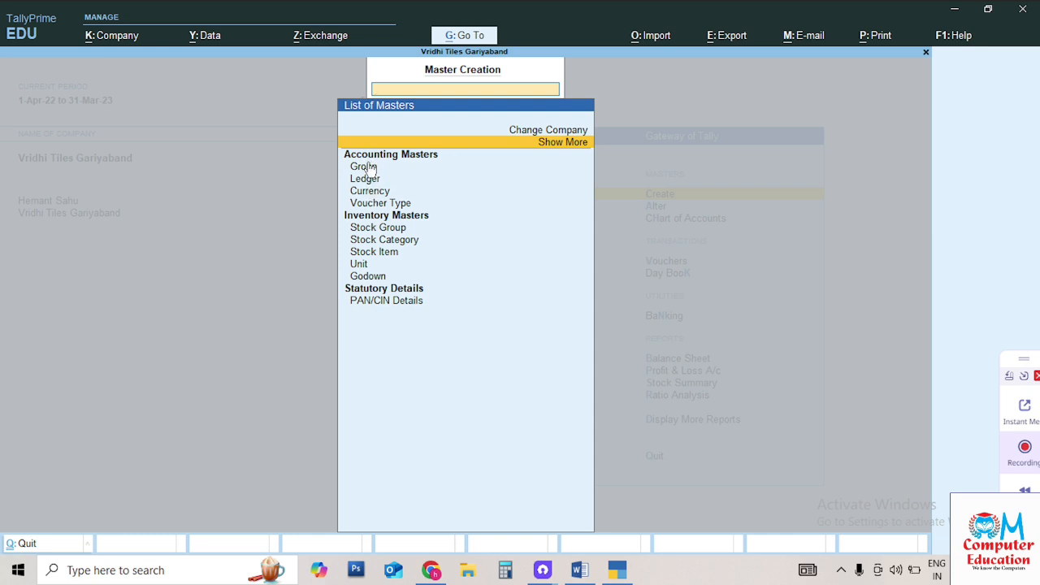
Move to Group under Accounting Masters in the master creation list
left_click(426, 164)
key("Down")
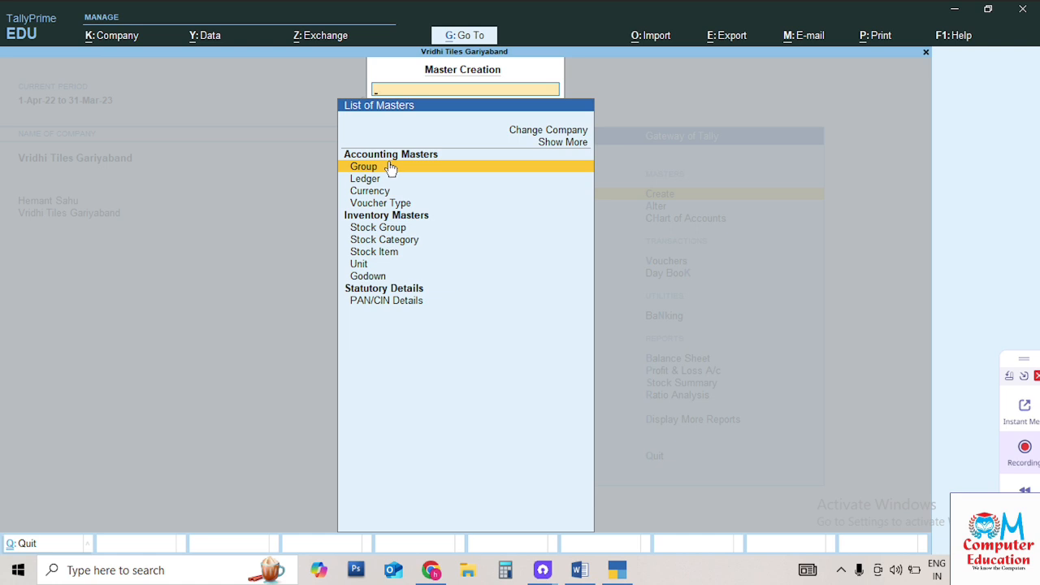
Create the Hardware account group under Capital Account
left_click(389, 166)
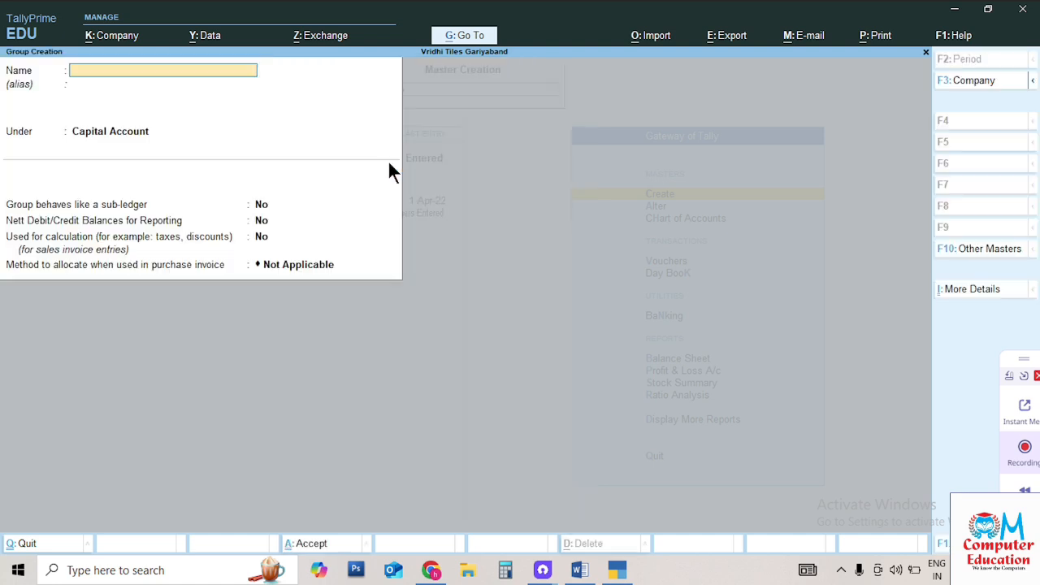
type("Hardware")
key("Return")
key("Return")
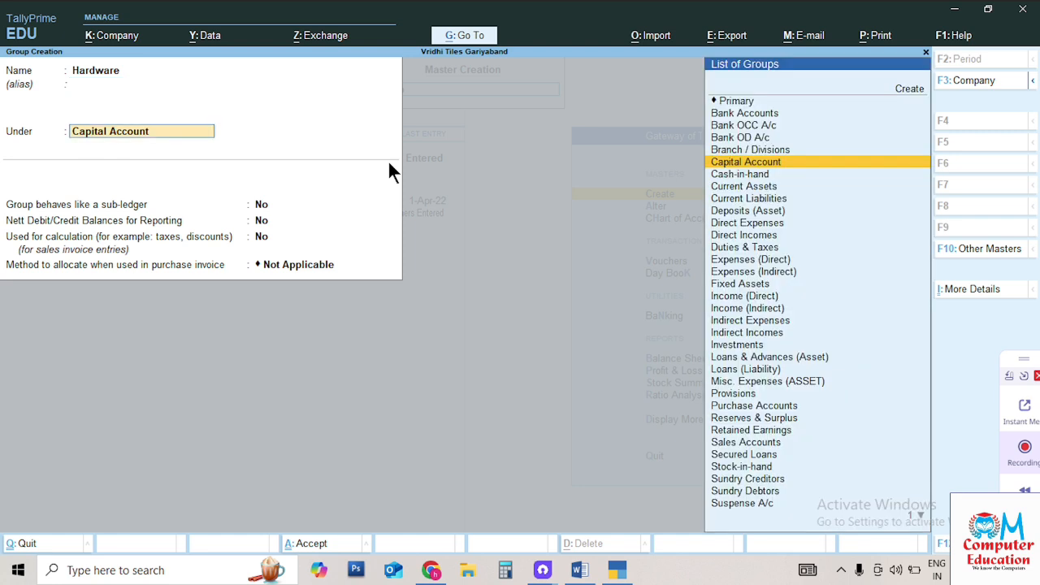
key("Return")
key("Return")
key("Return")
key("Return")
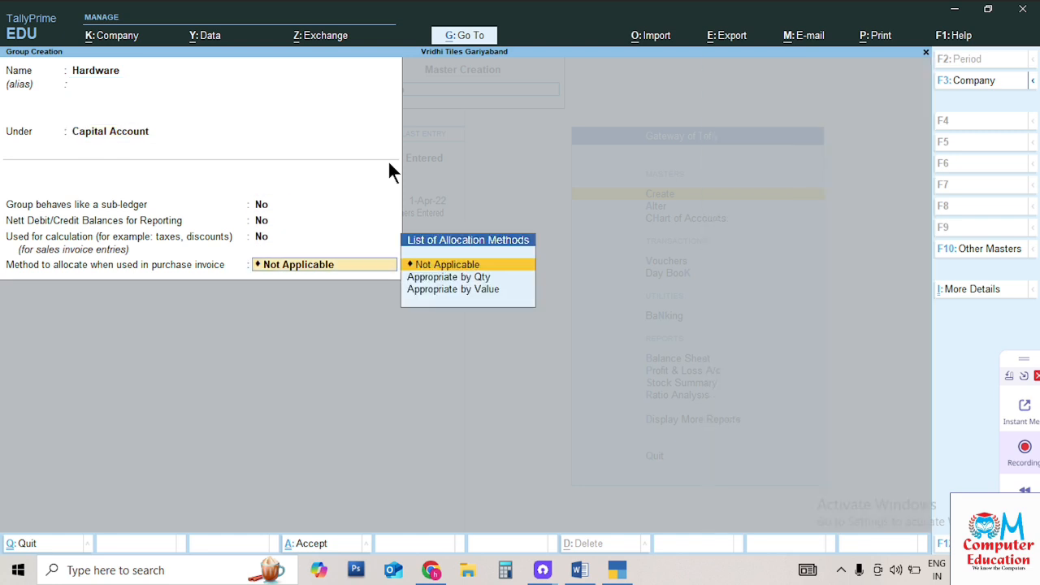
Create and save the Electronic group, then bring the Word Tally notes forward
key("Return")
key("Return")
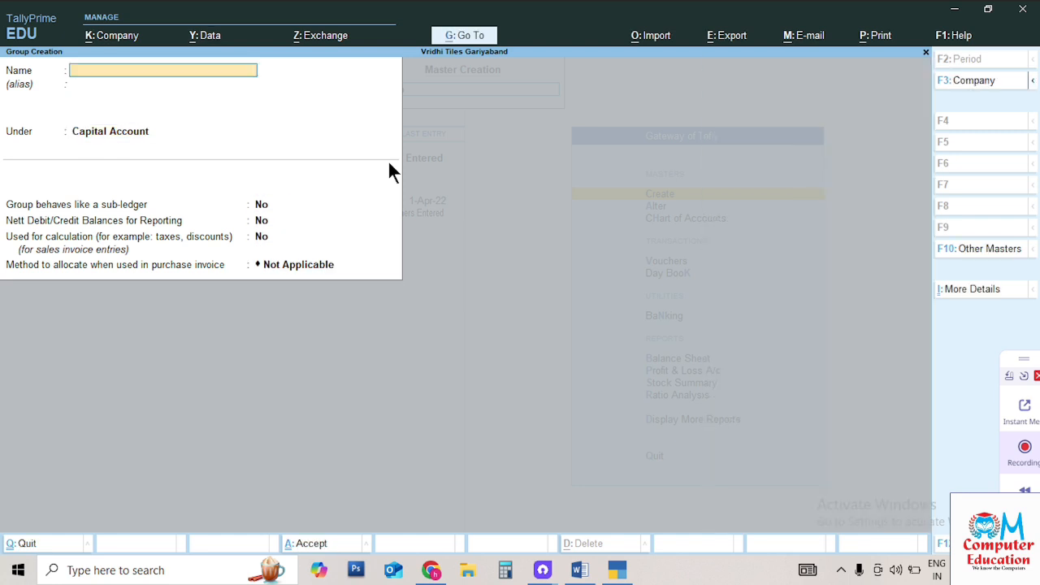
type("Electronic")
key("Return")
key("Return")
key("Return")
key("Return")
key("Return")
key("Return")
key("Return")
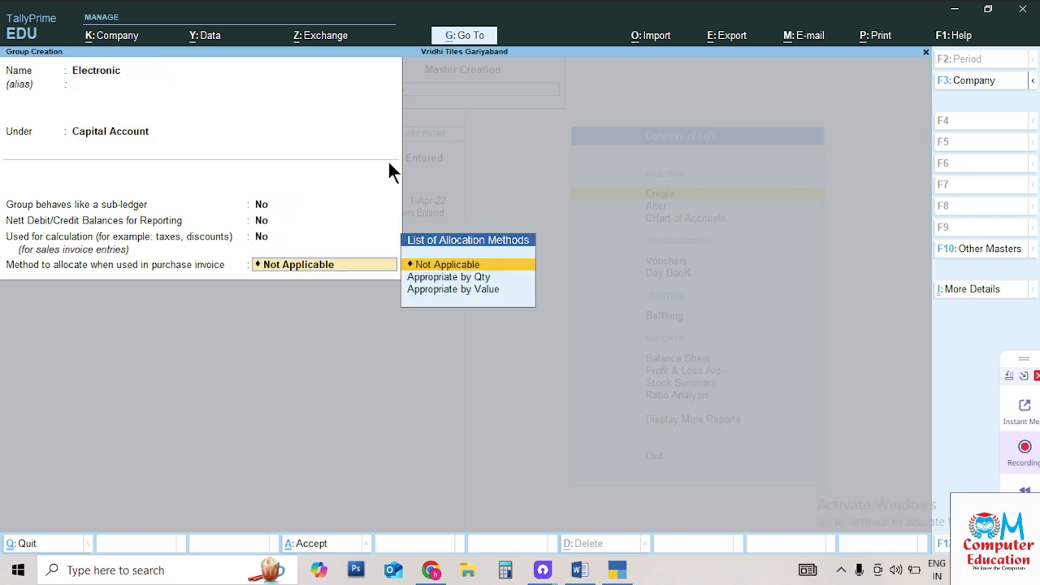
key("Return")
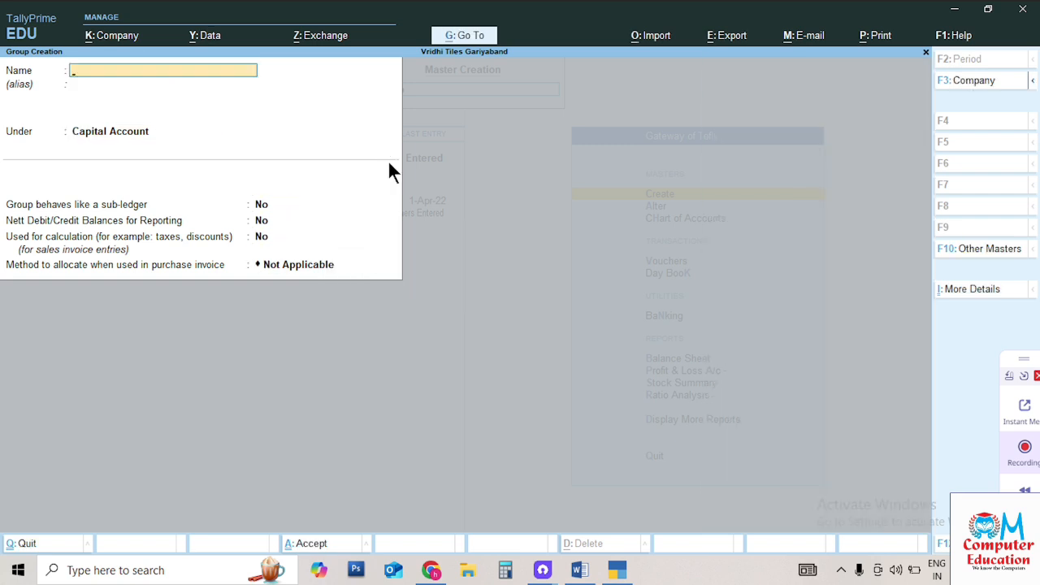
key("Escape")
key("Return")
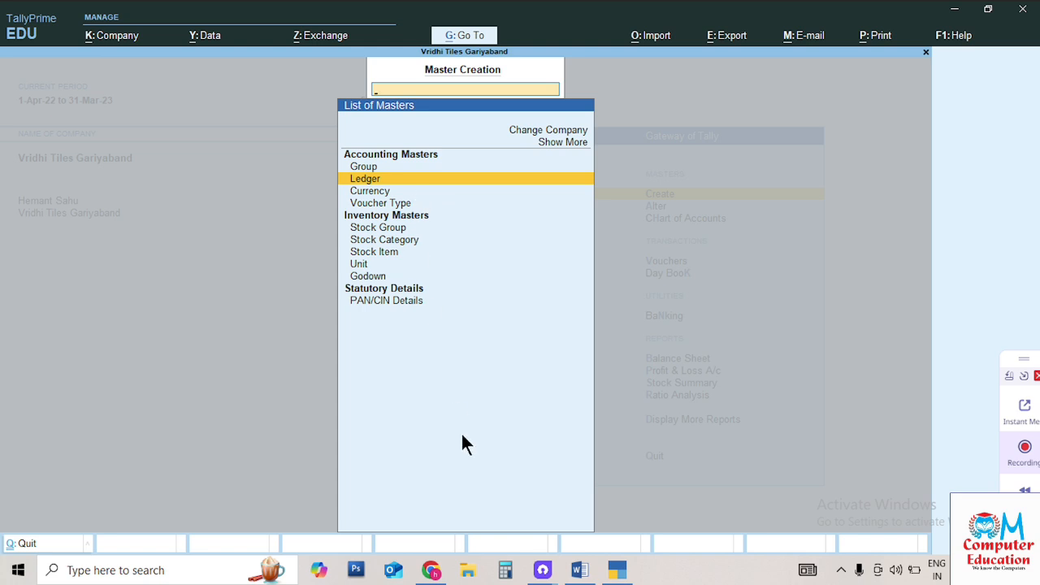
left_click(579, 571)
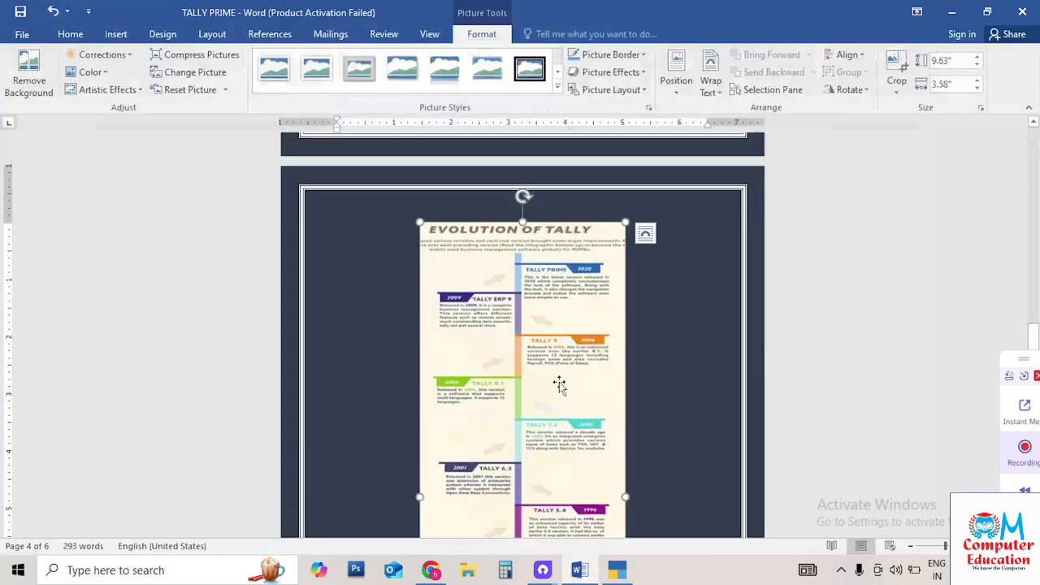
Scroll the scanned ledger-and-group table in Word at 100% zoom, then return to TallyPrime
scroll(576, 337, "down", 15)
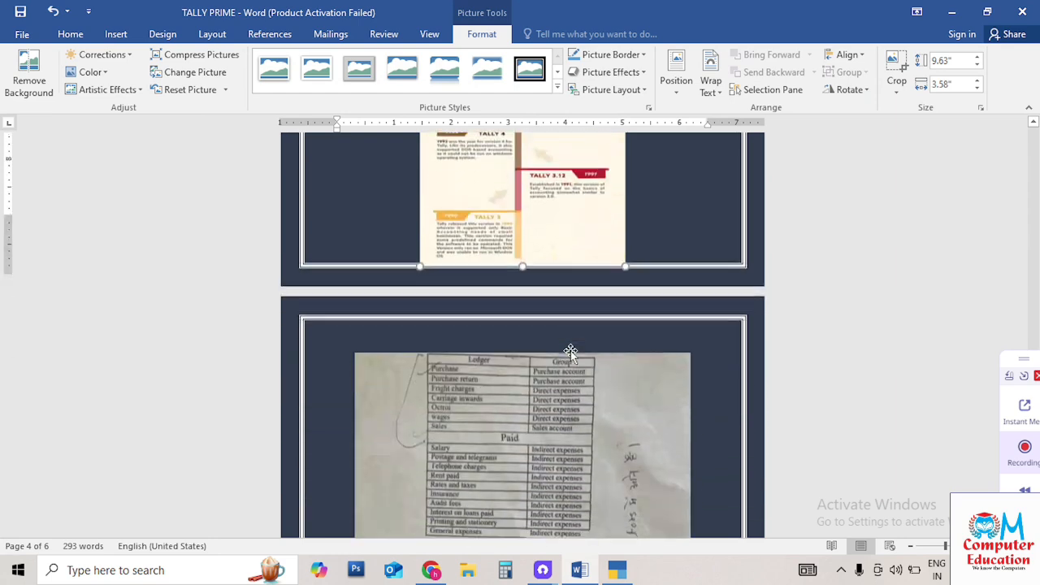
scroll(569, 358, "down", 1)
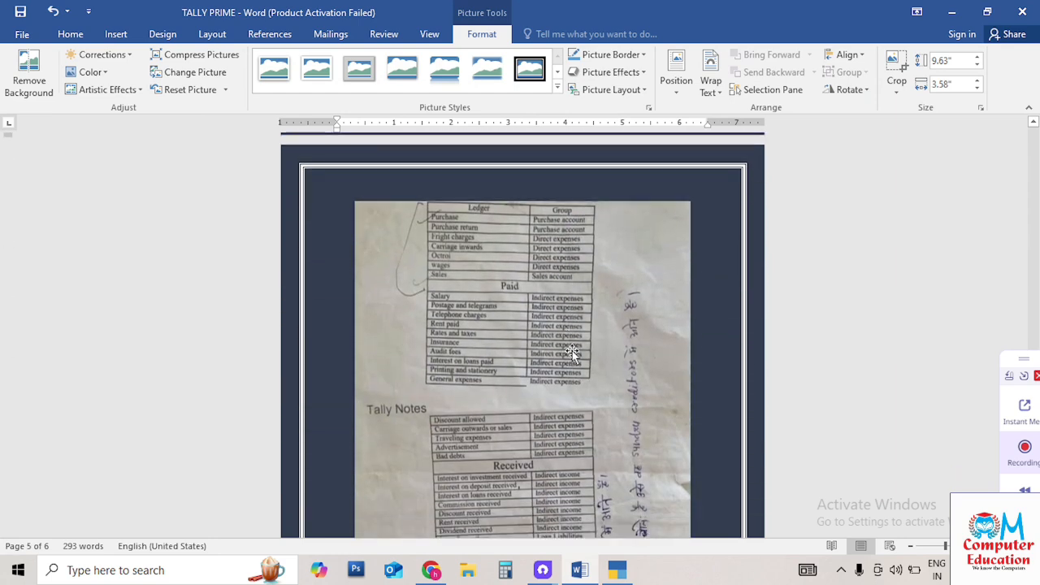
left_click_drag(945, 547, 954, 547)
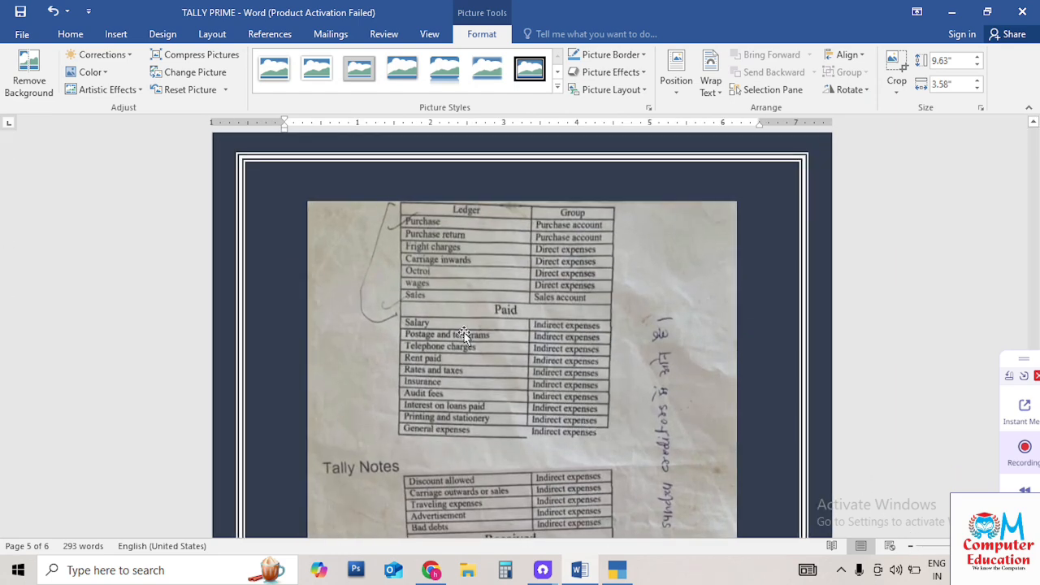
scroll(464, 293, "down", 1)
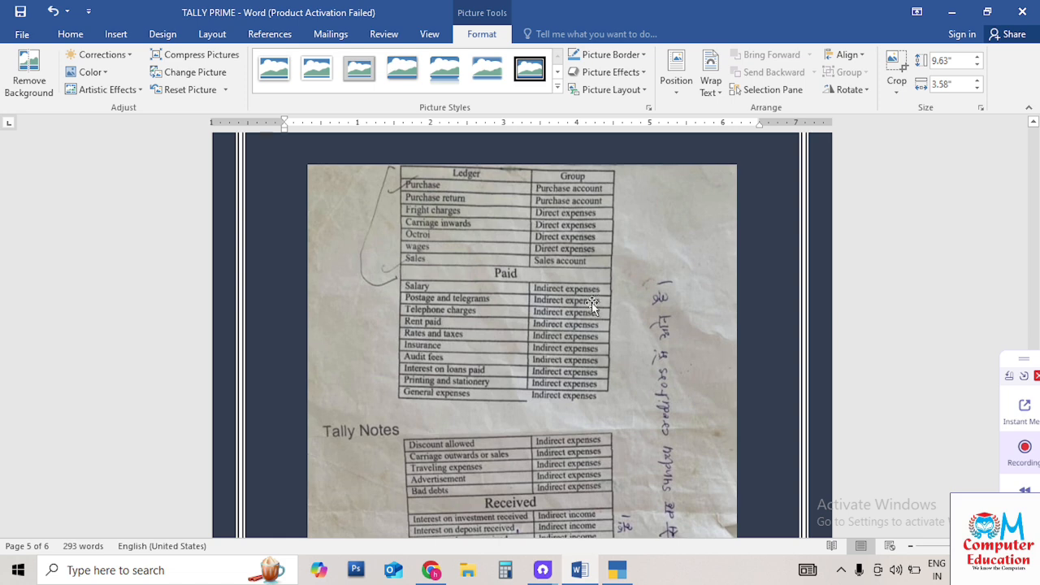
scroll(523, 428, "down", 5)
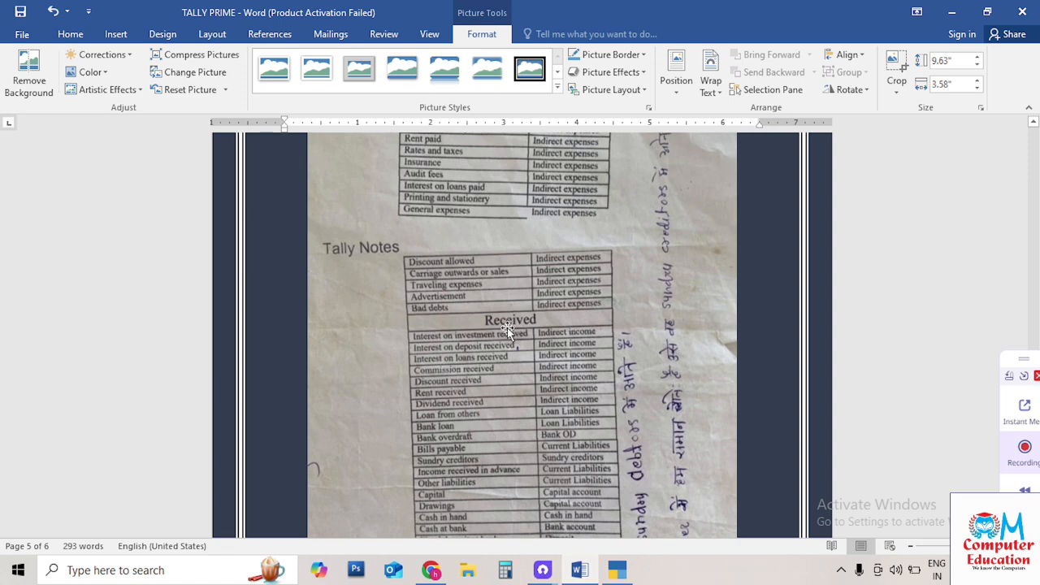
scroll(601, 340, "down", 3)
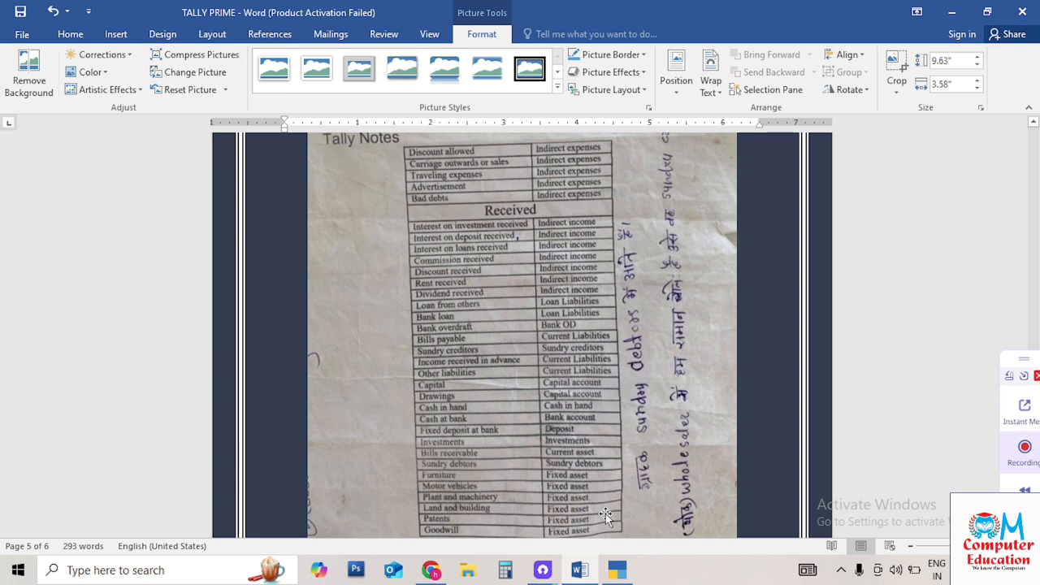
scroll(605, 514, "up", 10)
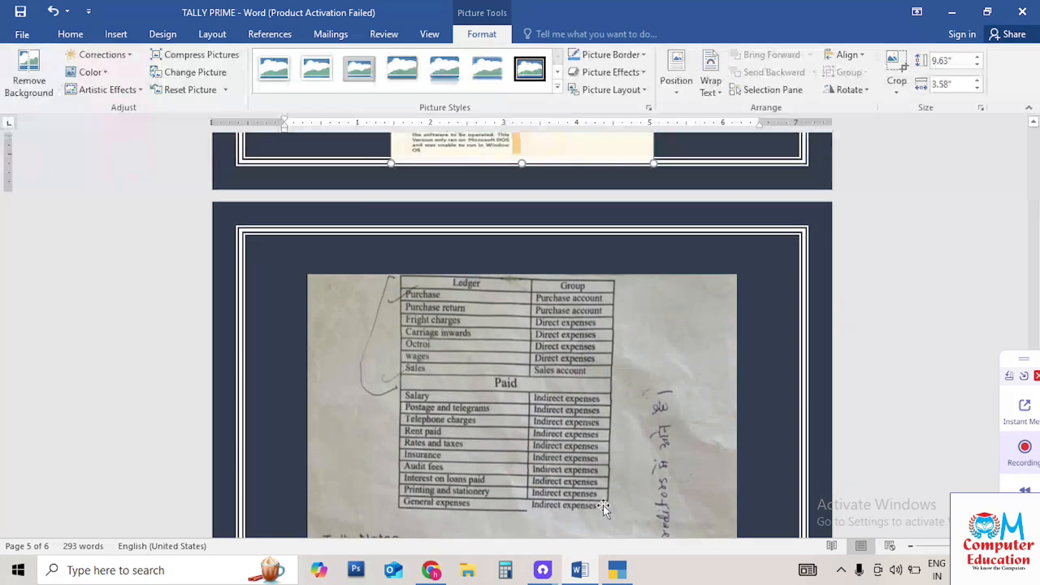
scroll(603, 508, "down", 3)
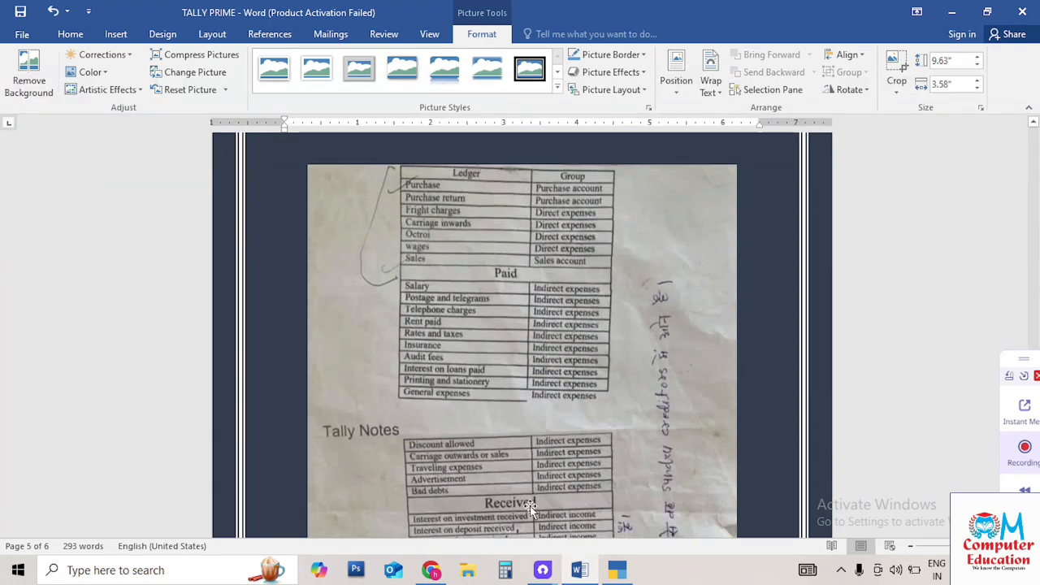
mouse_move(614, 573)
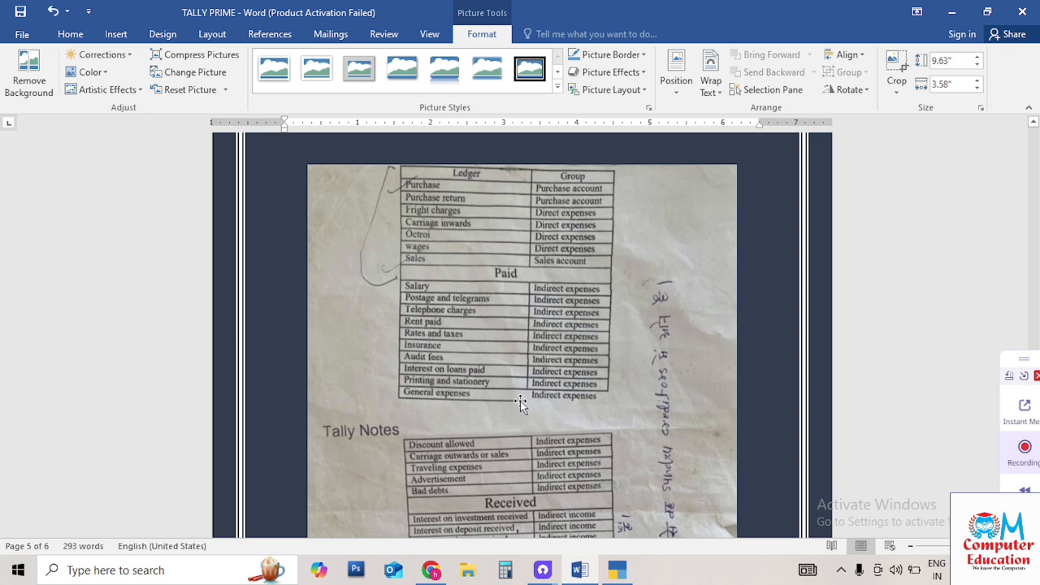
scroll(520, 402, "down", 2)
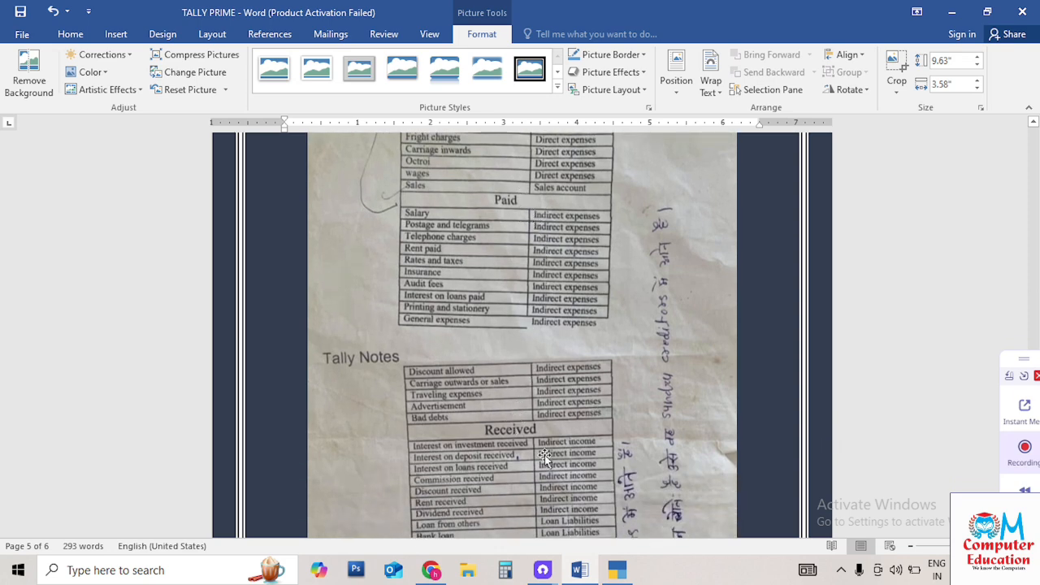
scroll(548, 496, "up", 2)
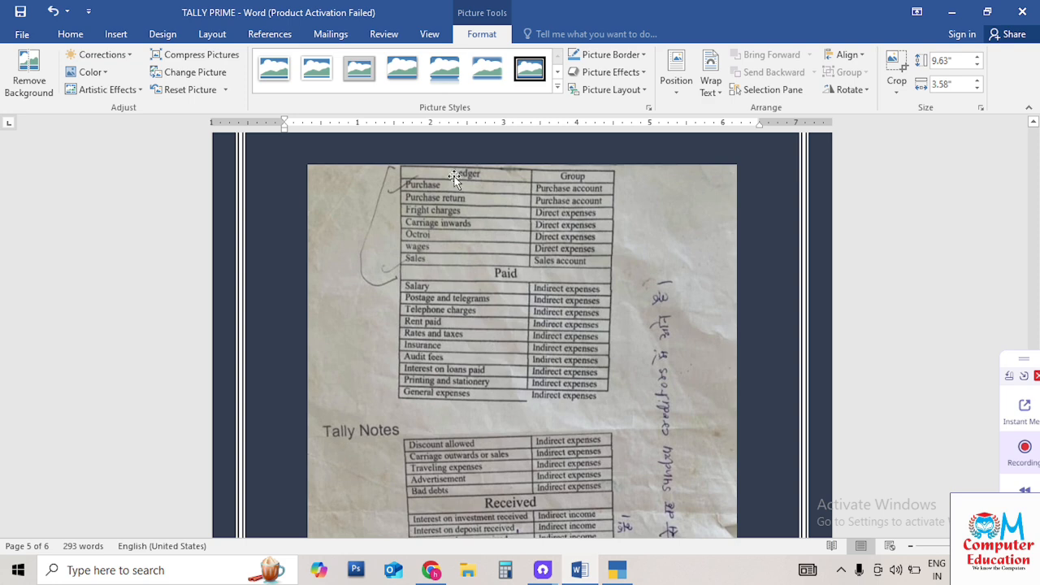
left_click(617, 569)
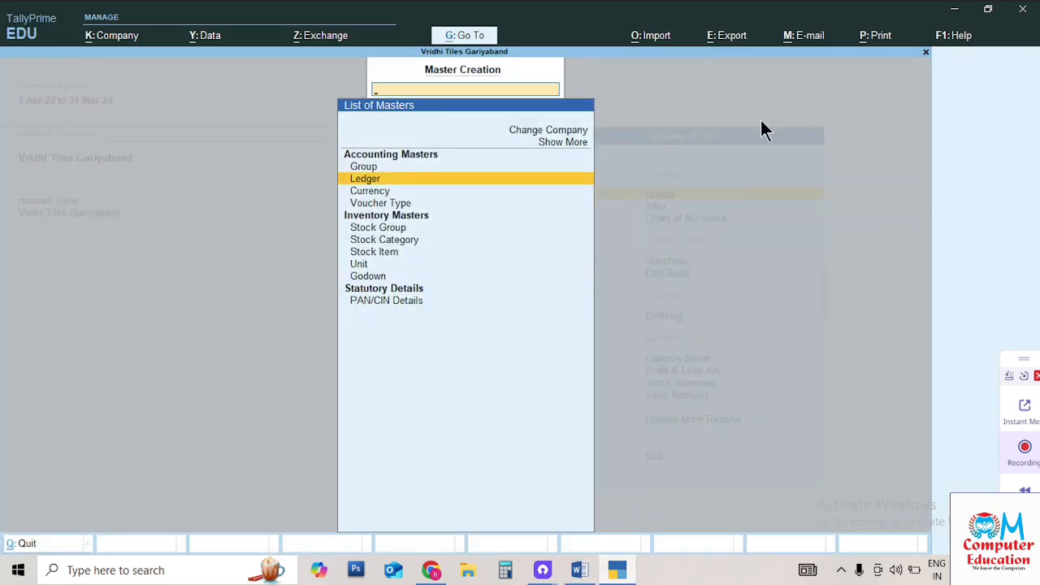
Open a blank Ledger Creation form from the List of Masters
key("Escape")
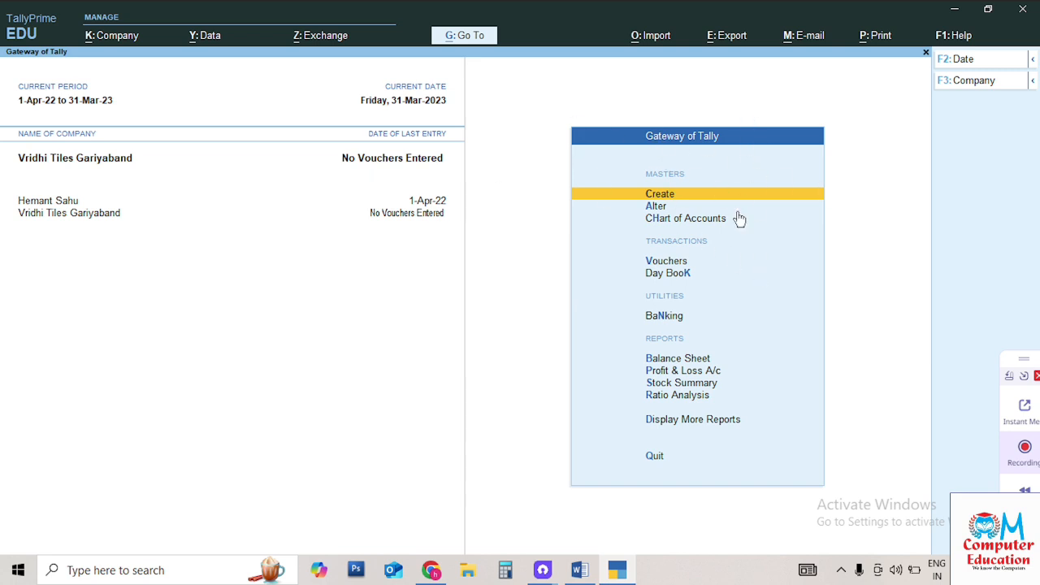
key("Return")
key("Down")
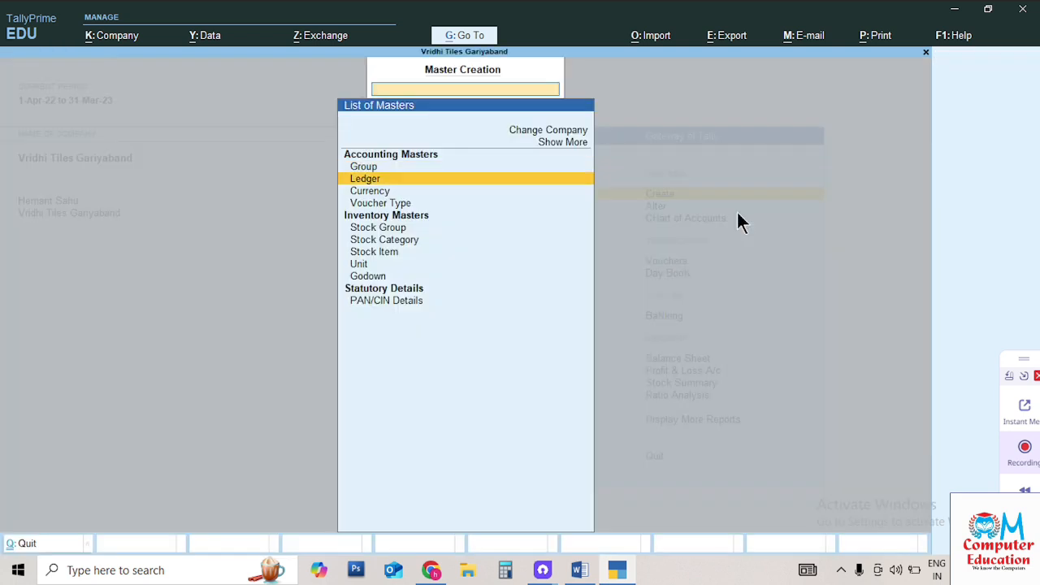
key("Return")
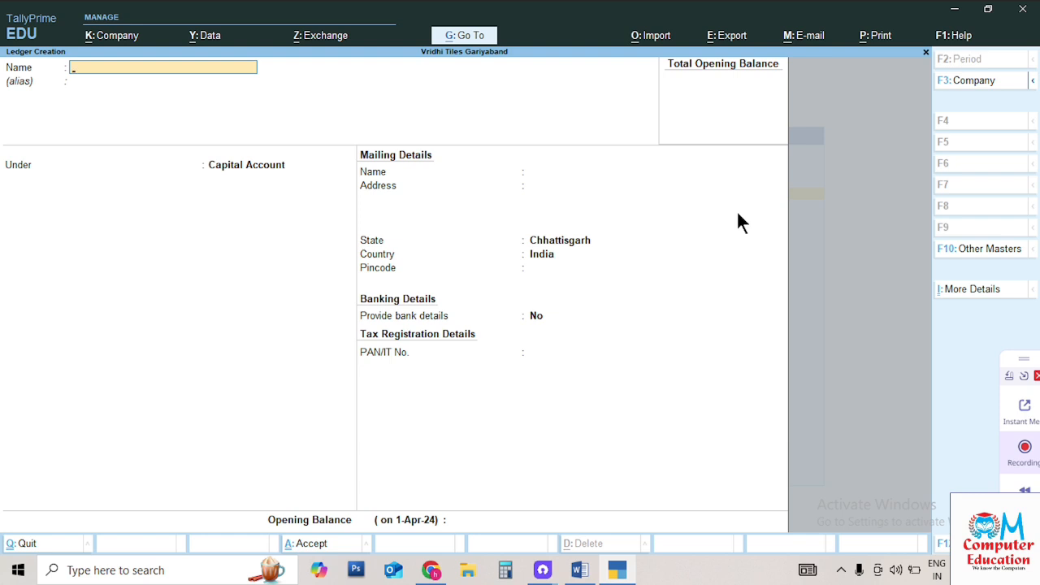
Save a ledger named Purchase under Purchase Accounts with ledger type Not Applicable
type("Purchase")
key("Return")
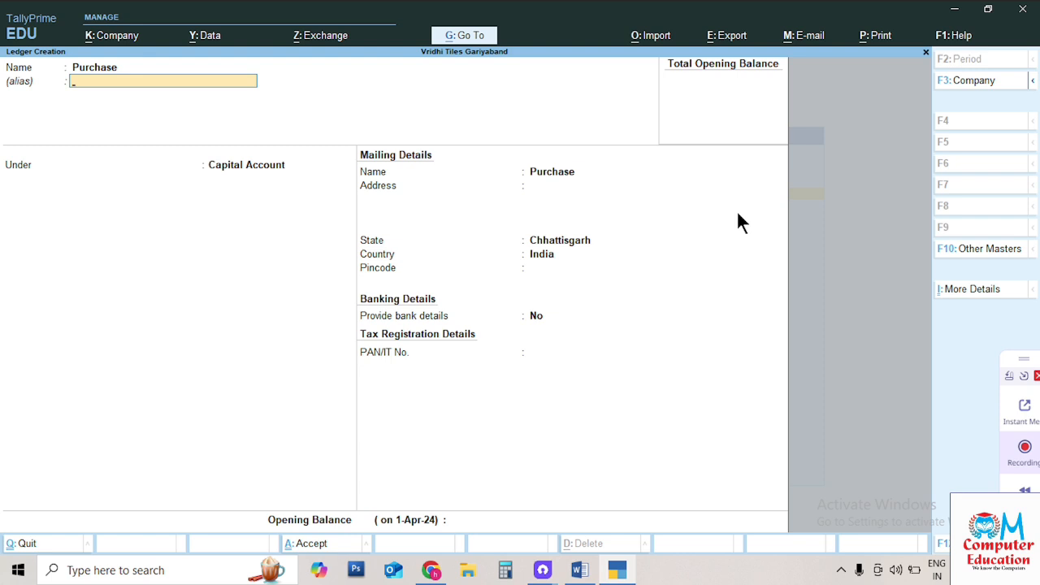
key("Return")
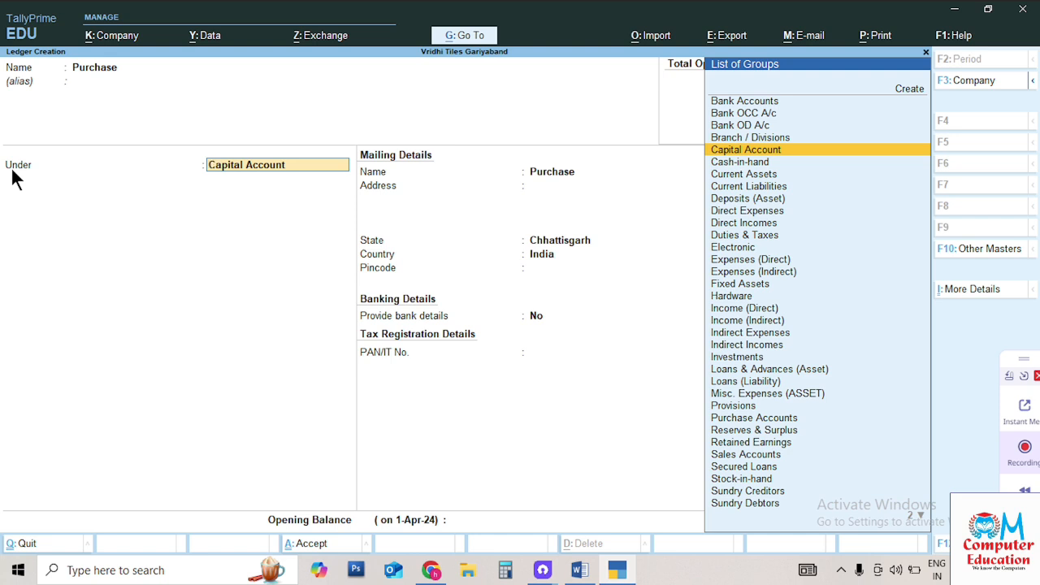
type("Pu")
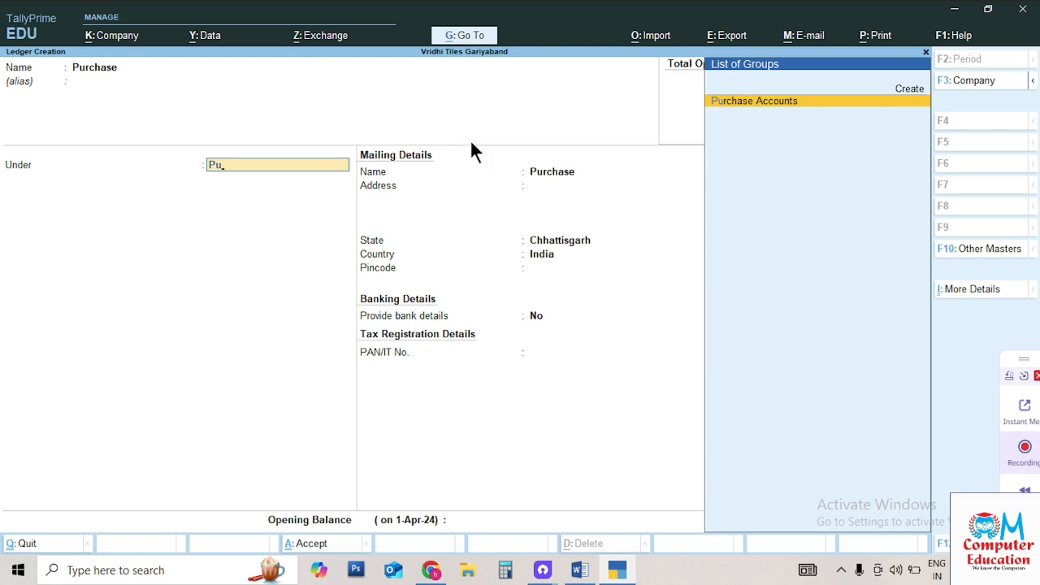
key("Return")
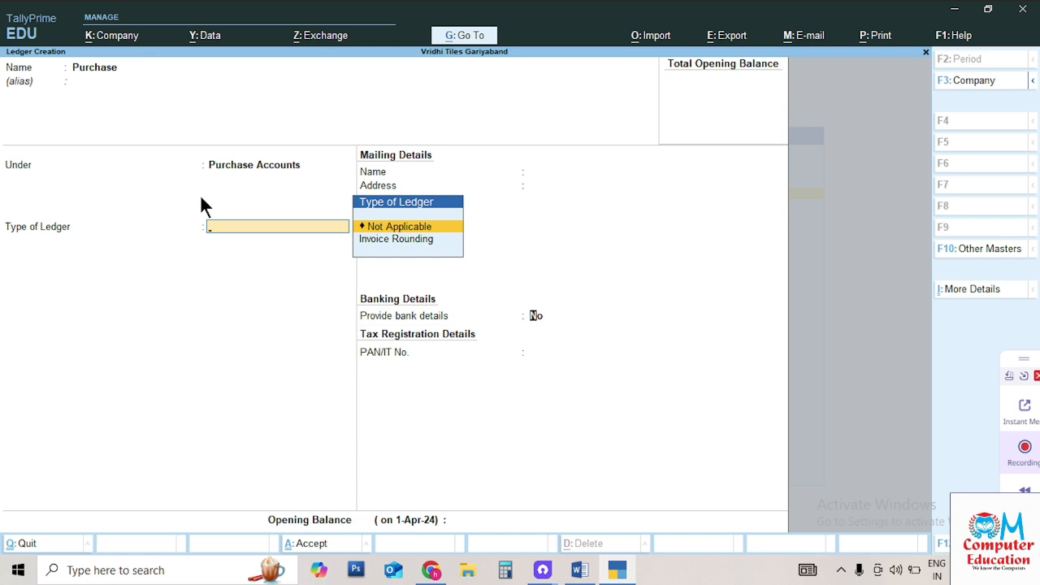
key("Return")
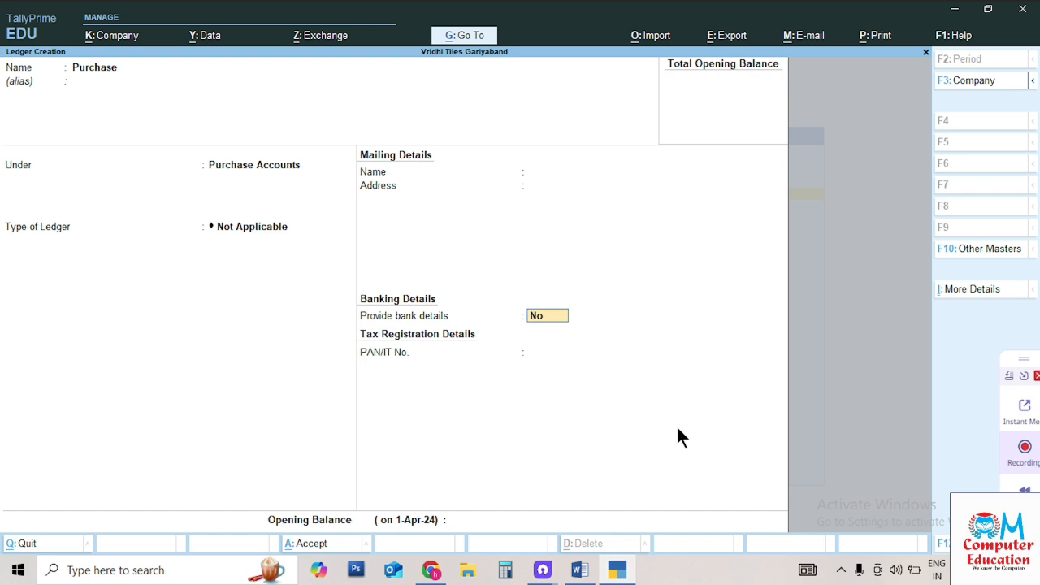
key("Return")
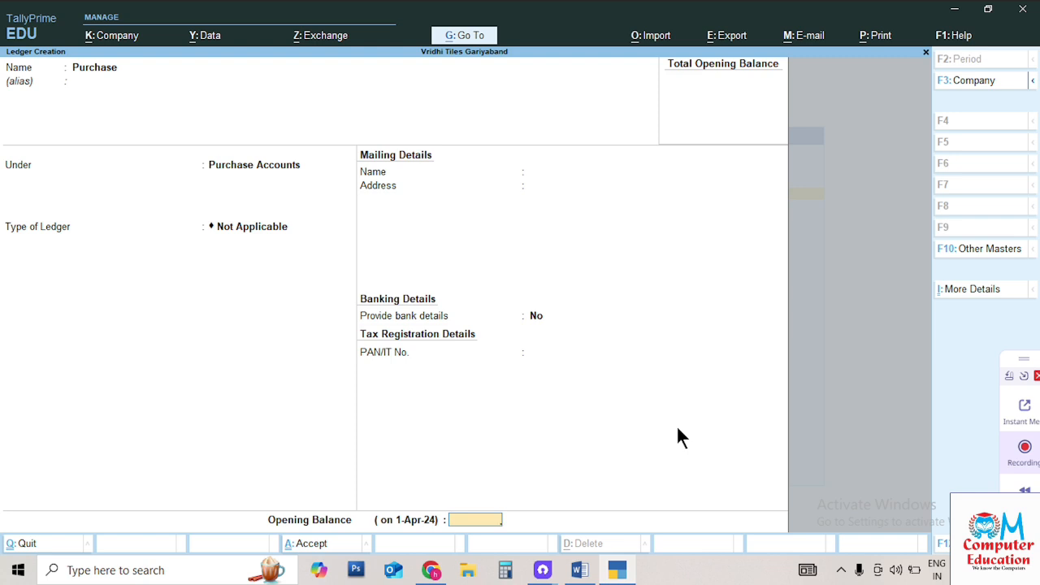
key("Return")
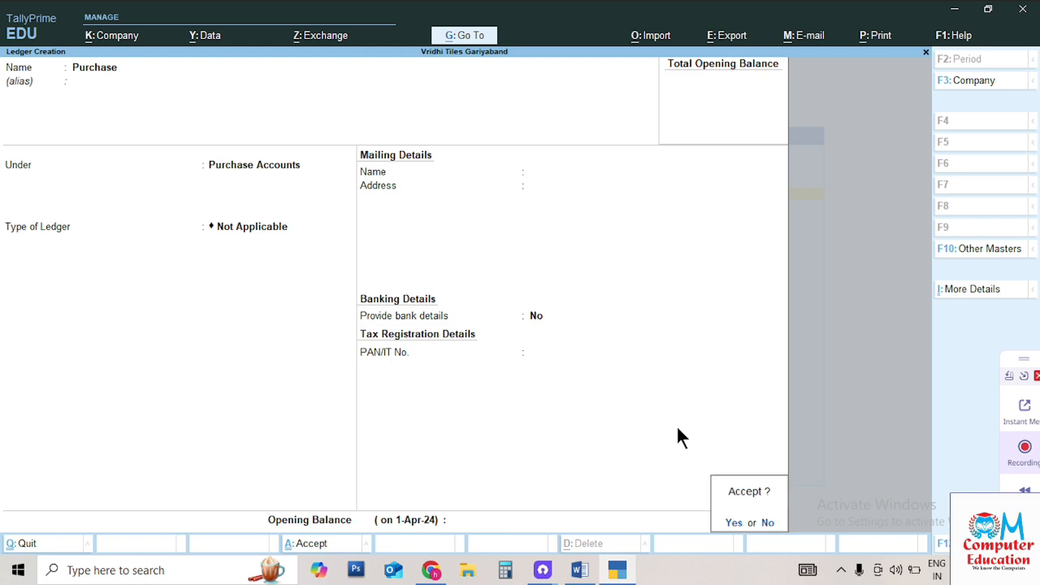
key("y")
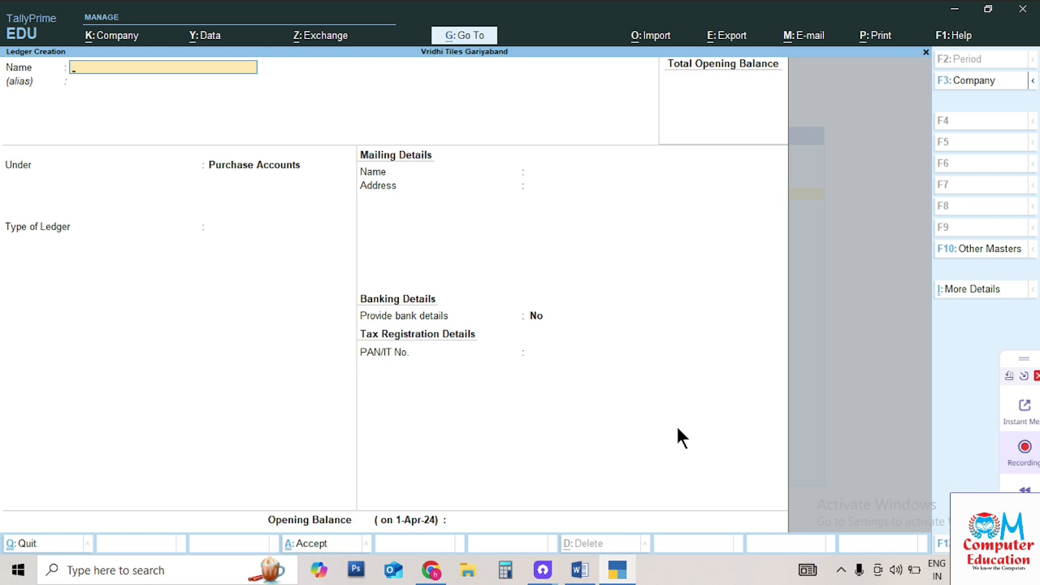
Name the new ledger Sale and check the scanned Word notes for its group
type("Sale")
key("Return")
key("Return")
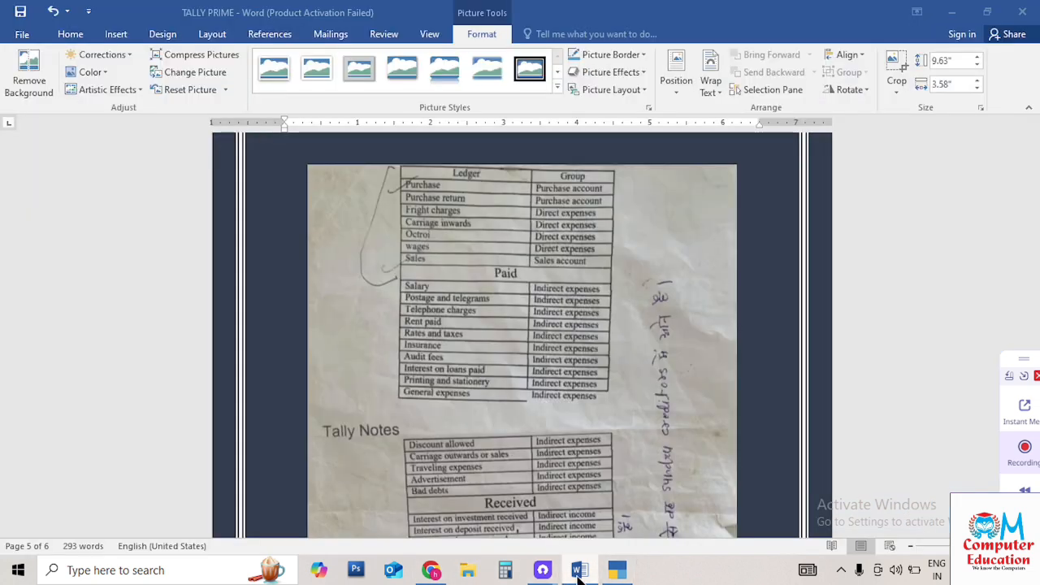
left_click(579, 570)
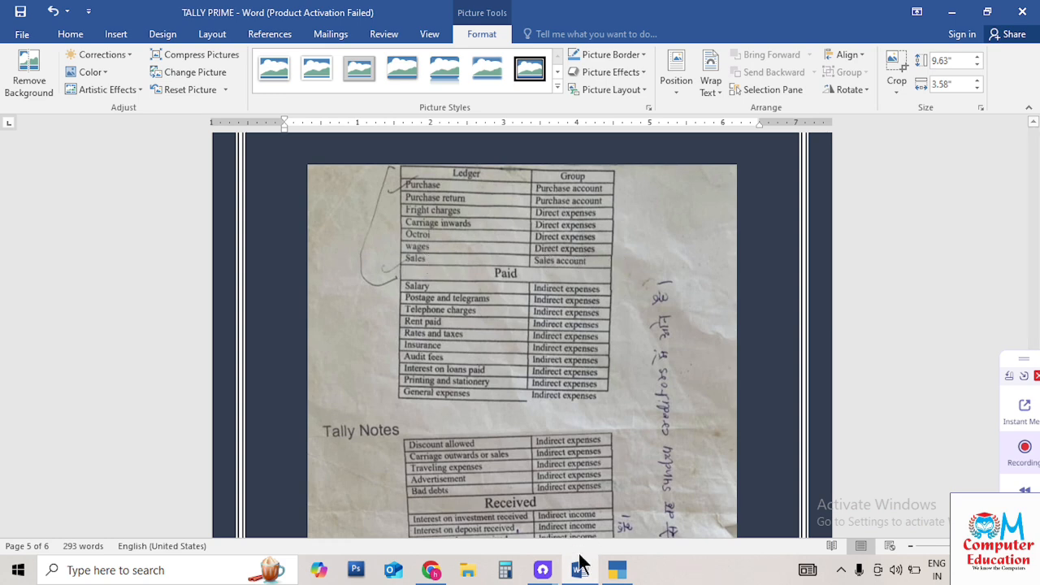
left_click(618, 569)
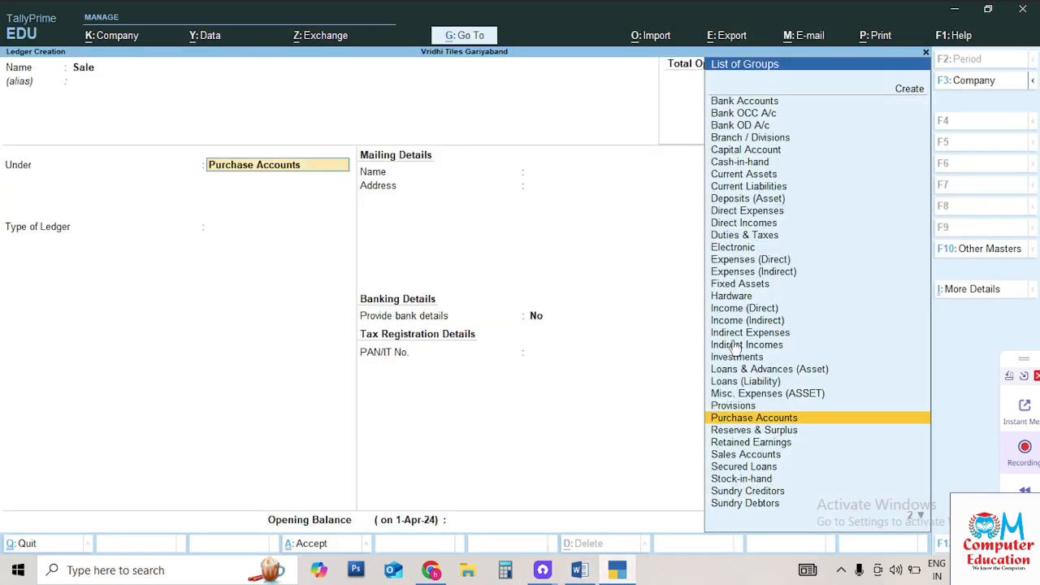
Set the Sale ledger's parent group to Sales Accounts and save it
key("Down")
key("Down")
key("Down")
key("Down")
key("Down")
key("Down")
key("Down")
key("Up")
key("Up")
key("Up")
key("Up")
key("Up")
key("Up")
key("Up")
key("Up")
key("Up")
key("Up")
key("Up")
key("Up")
key("Up")
key("Up")
key("Up")
key("Up")
key("Up")
key("Up")
key("Up")
key("Up")
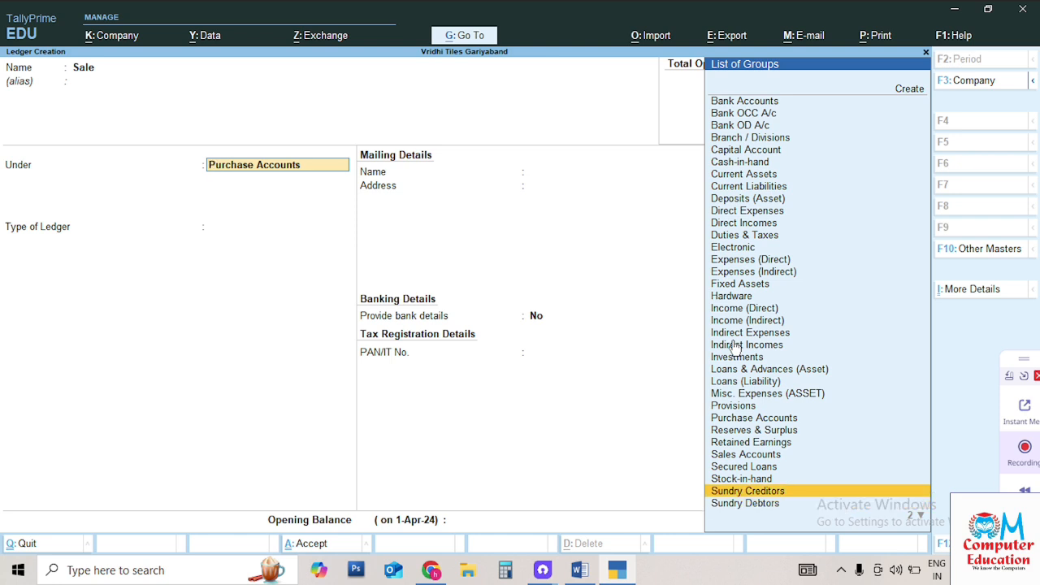
key("Down")
key("Down")
key("Down")
key("Down")
key("Down")
key("Down")
key("Down")
key("Down")
key("Down")
key("Down")
key("Down")
key("Down")
key("Down")
key("Down")
key("Down")
key("Down")
key("Down")
key("Down")
key("Down")
key("Down")
key("Down")
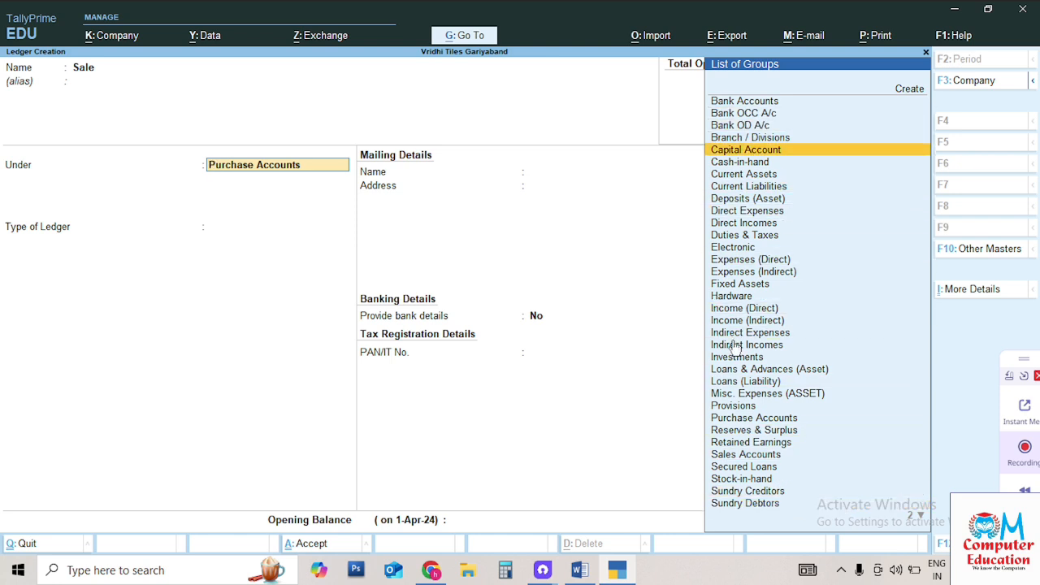
key("Down")
key("Down")
key("Down")
key("Down")
key("Down")
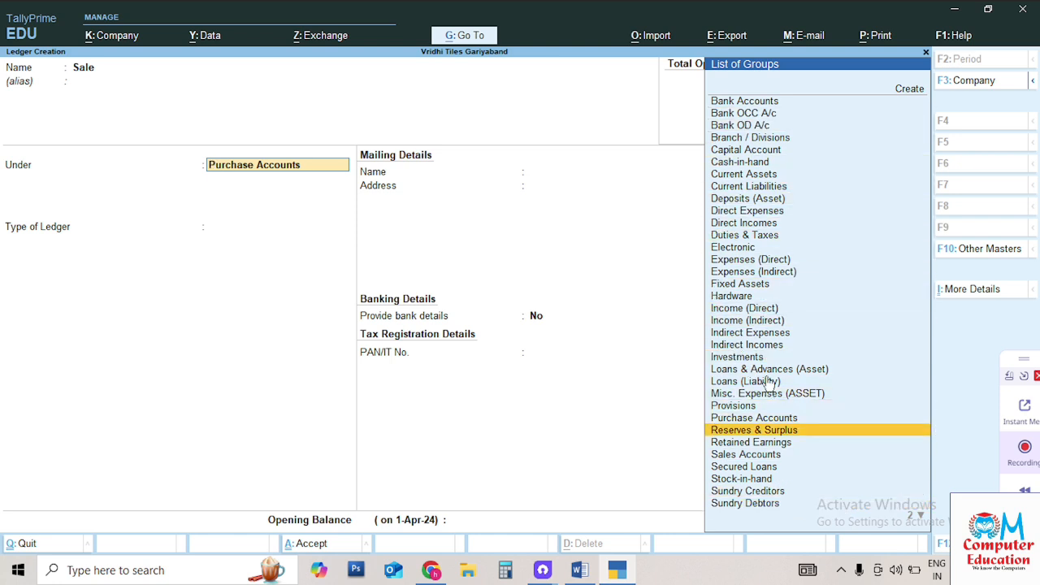
key("Up")
key("Up")
key("Up")
key("Up")
key("Up")
key("Up")
key("Up")
key("Up")
key("Up")
key("Up")
key("Up")
key("Up")
key("Up")
key("Up")
key("Up")
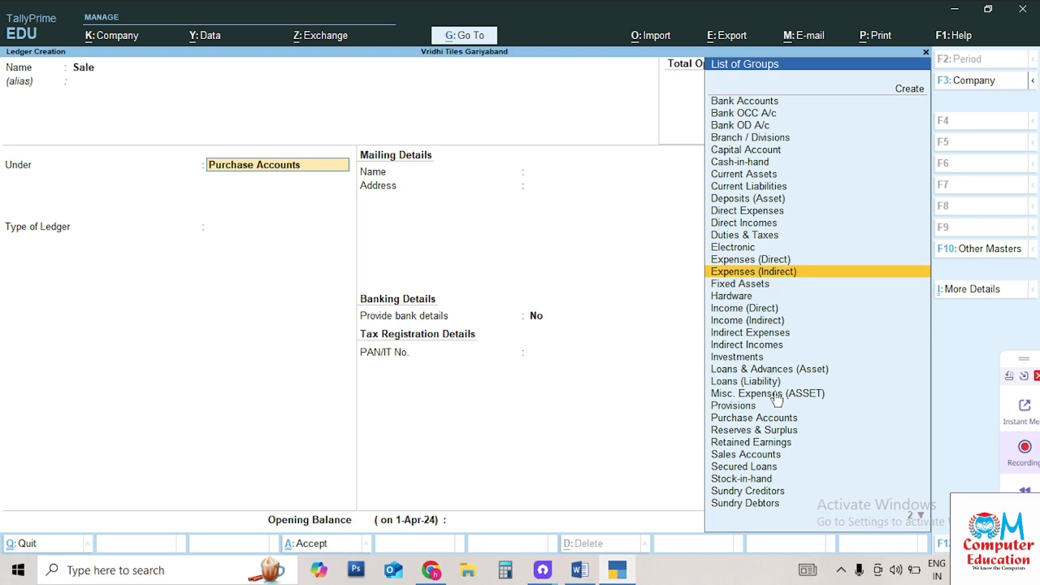
key("Down")
key("Down")
key("Down")
key("Down")
key("Down")
key("Down")
key("Down")
key("Down")
key("Down")
key("Down")
key("Down")
key("Down")
key("Down")
key("Down")
key("Down")
key("Down")
key("Up")
key("Up")
key("Up")
key("Up")
key("Up")
key("Up")
key("Up")
key("Up")
key("Up")
key("Up")
key("Up")
key("Up")
key("Up")
key("Up")
key("Up")
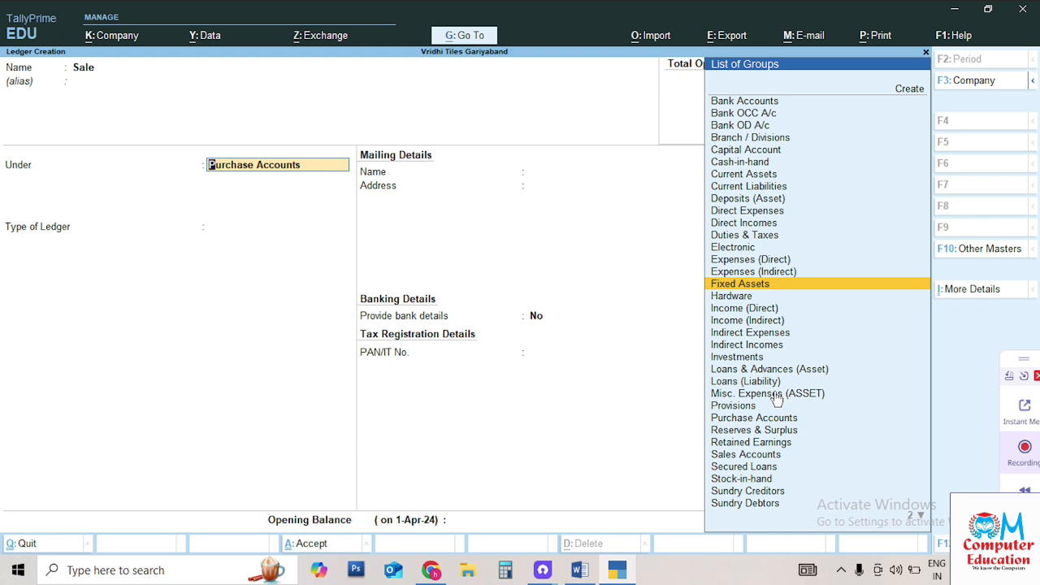
key("End")
type("s")
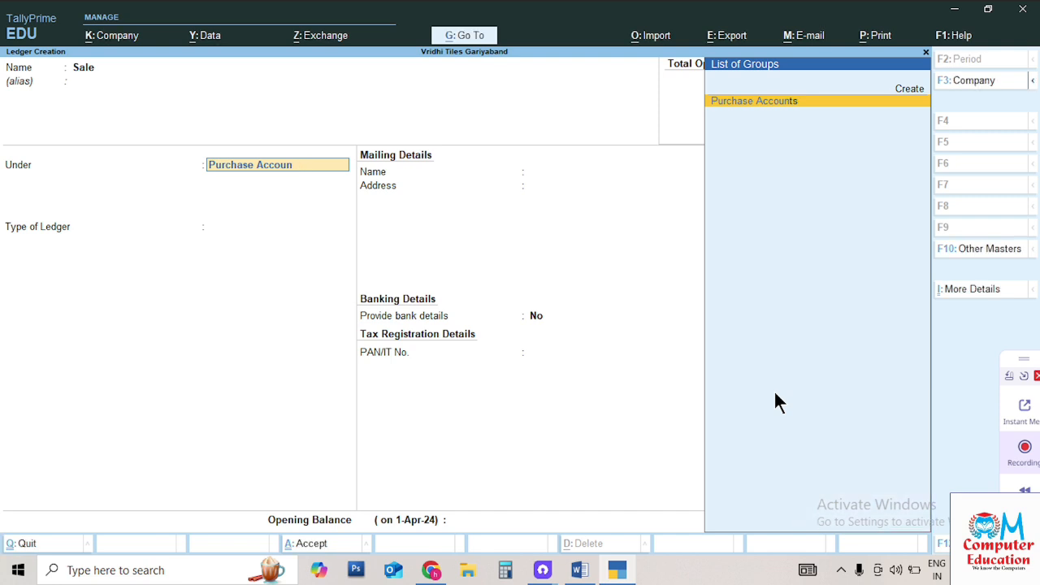
key("BackSpace")
key("BackSpace")
key("BackSpace")
key("BackSpace")
key("BackSpace")
key("BackSpace")
key("BackSpace")
key("BackSpace")
key("BackSpace")
key("BackSpace")
key("BackSpace")
key("BackSpace")
key("BackSpace")
key("BackSpace")
key("BackSpace")
key("BackSpace")
key("BackSpace")
type("Sa")
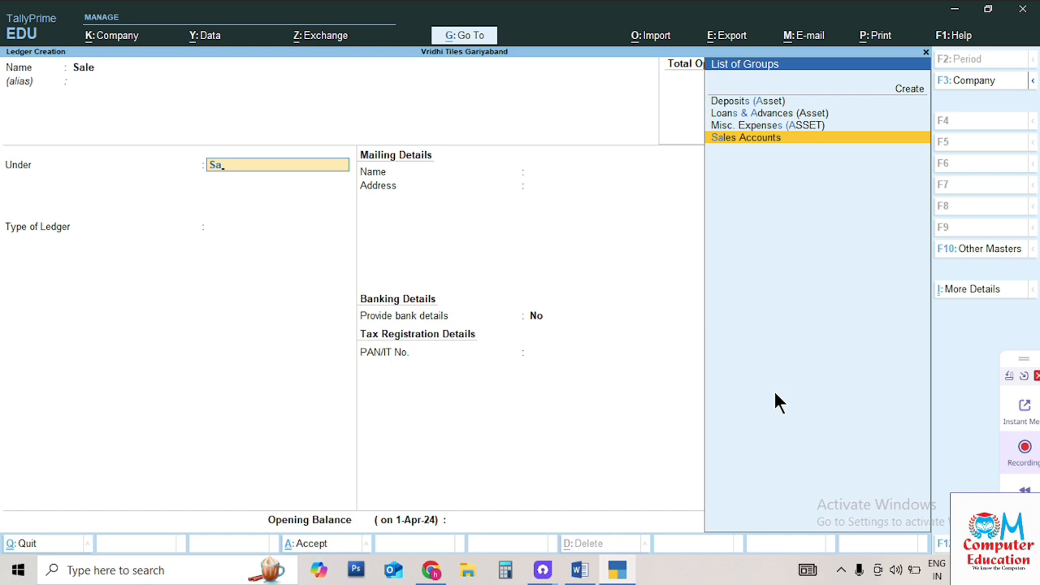
key("Return")
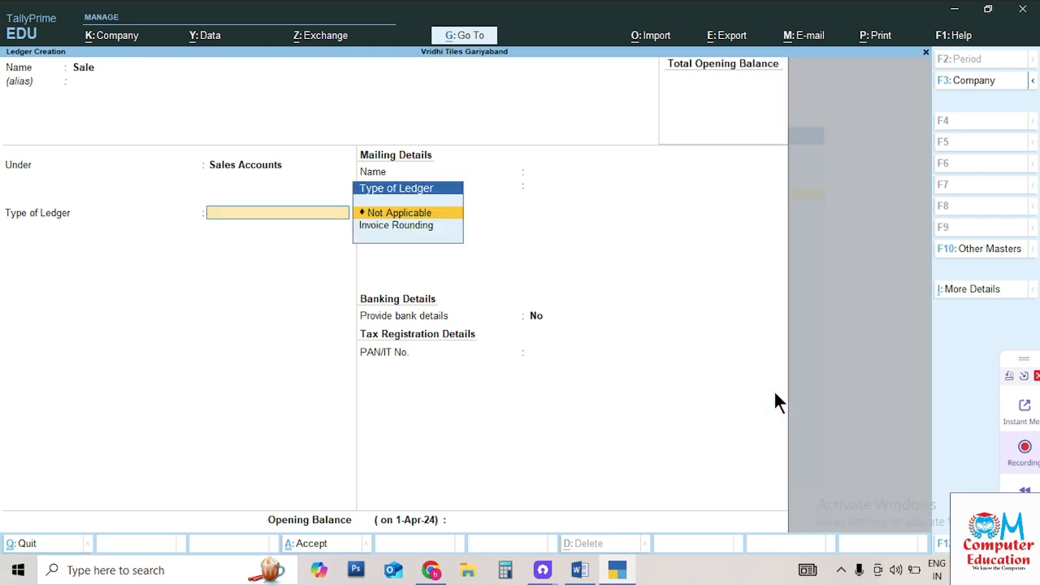
key("Return")
key("Return")
key("Return")
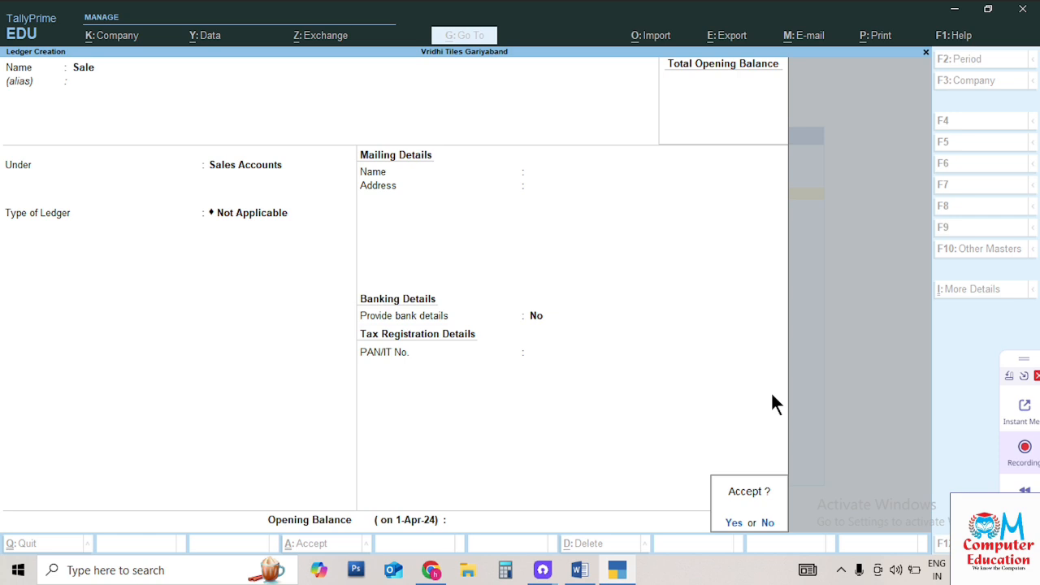
key("Return")
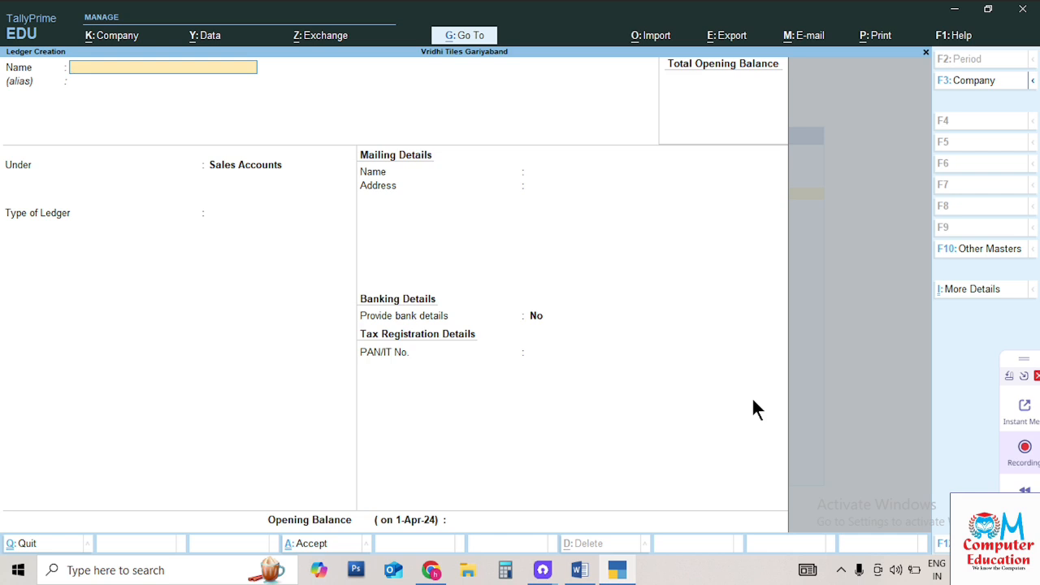
Quit the empty Ledger Creation form
key("Escape")
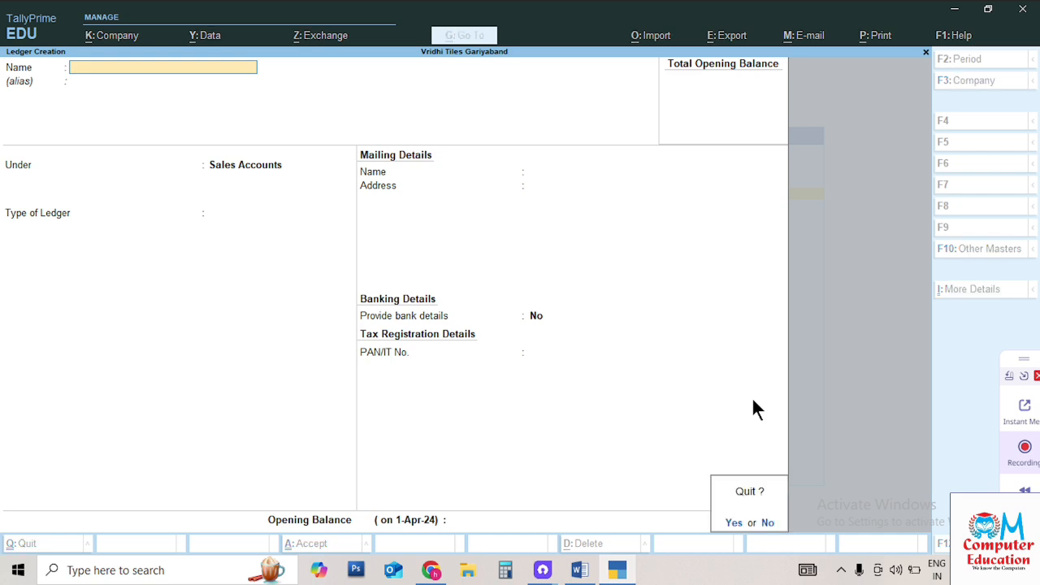
Confirm quitting the ledger form and back out of Currency creation without saving one
key("y")
key("Down")
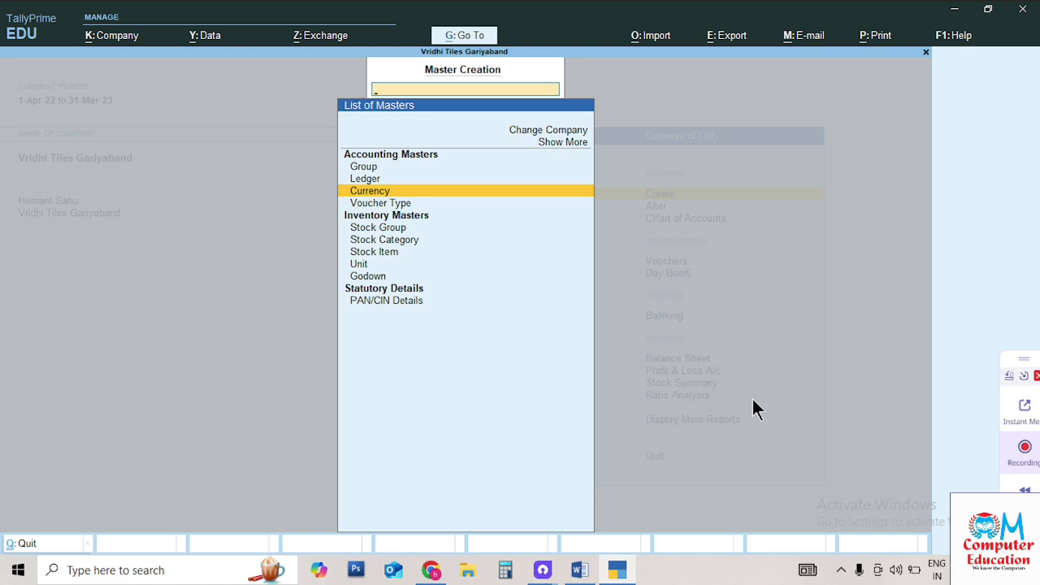
key("Return")
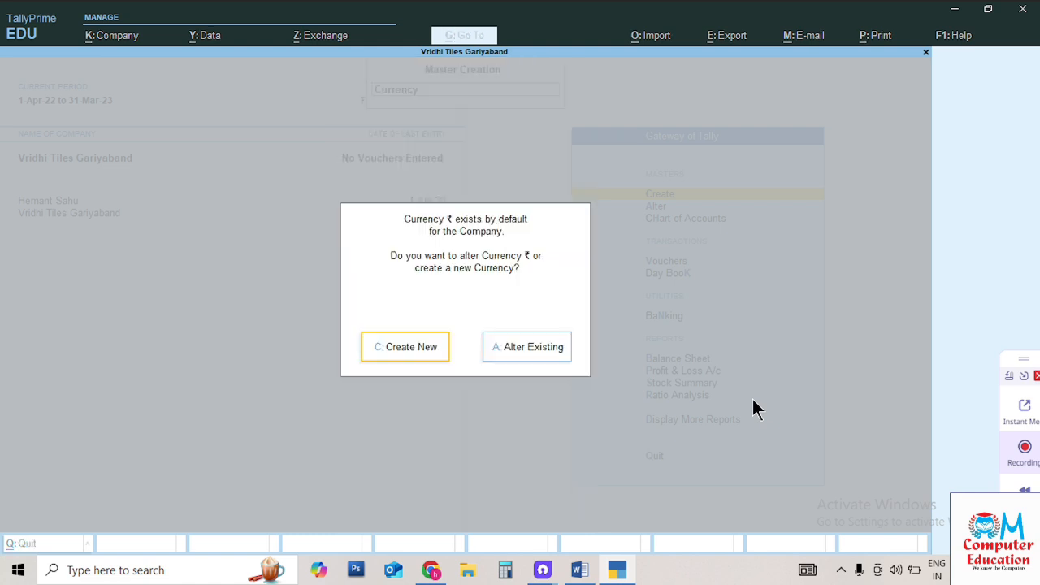
key("Escape")
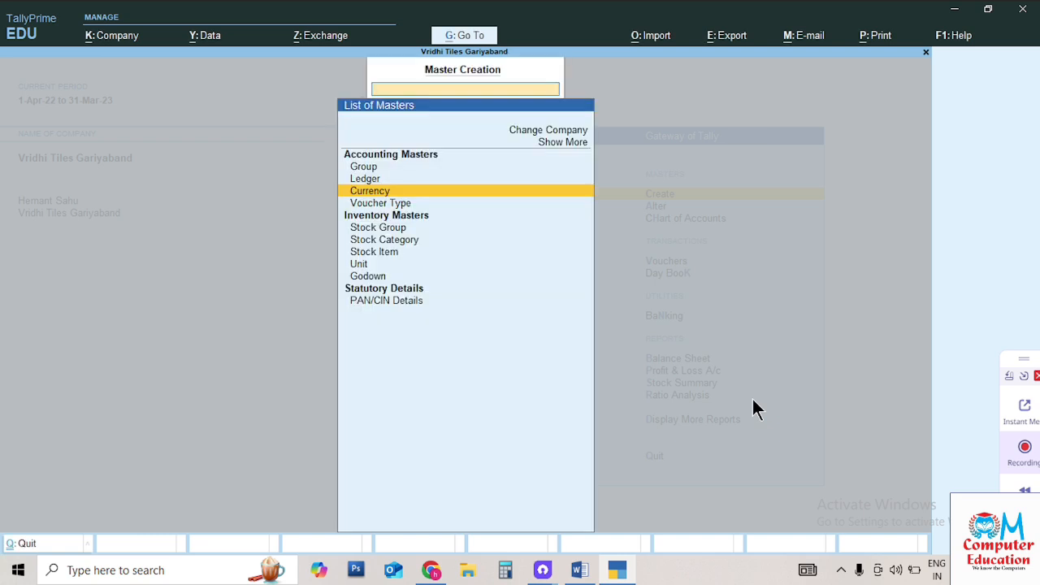
Move down the List of Masters past the inventory masters to Godown
key("Down")
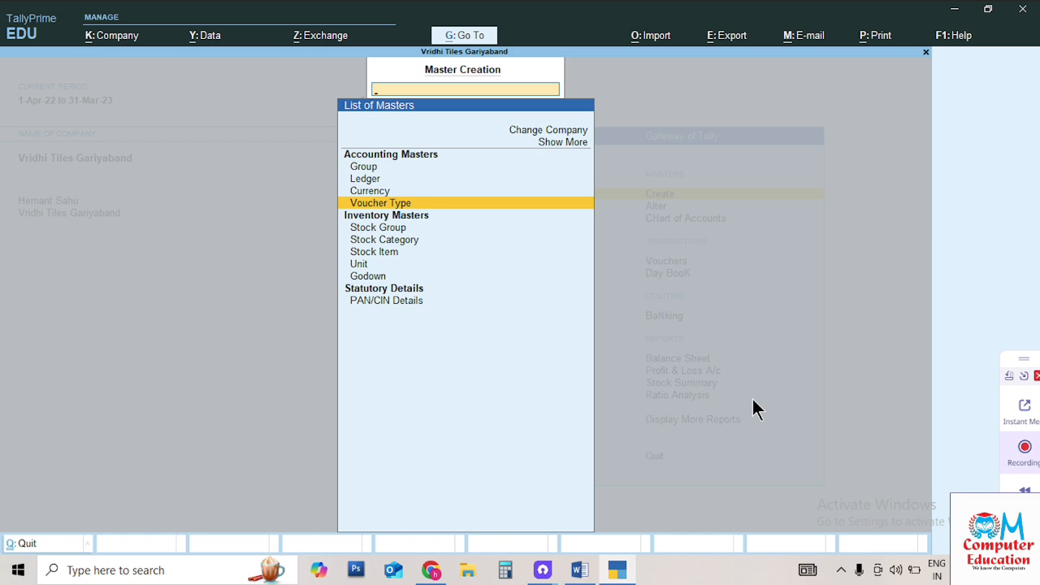
key("Down")
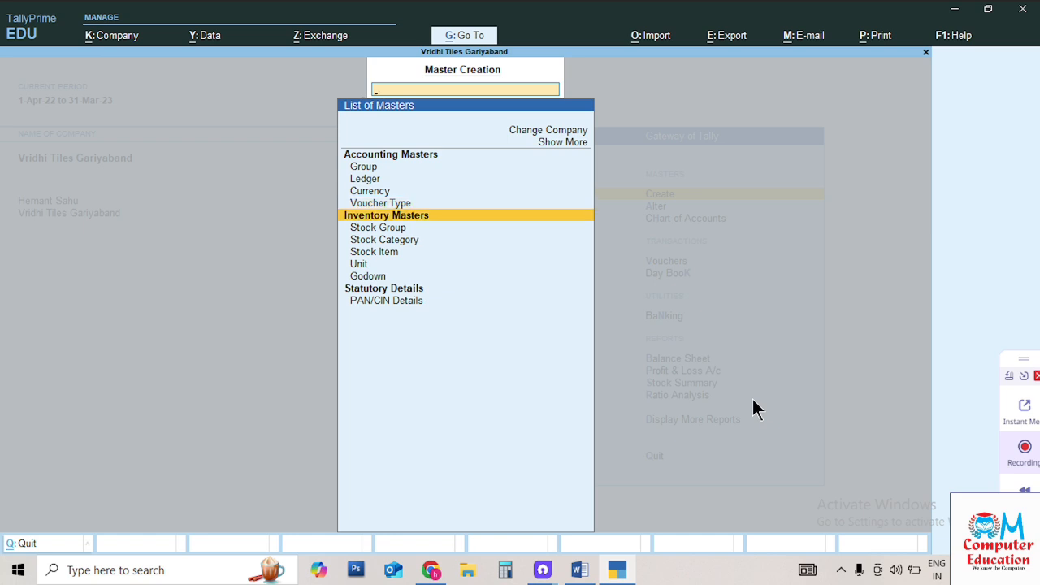
key("Down")
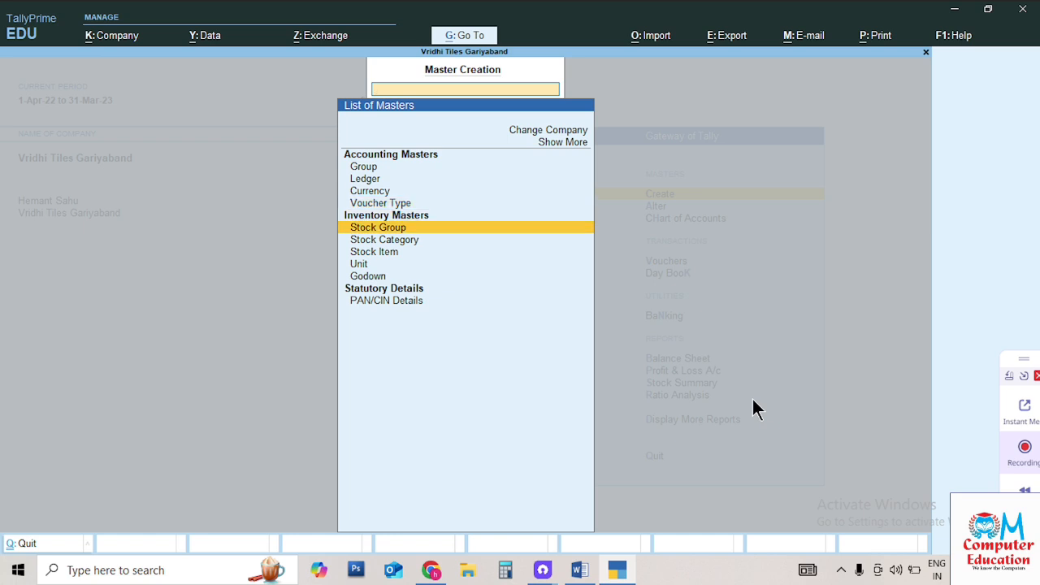
key("Down")
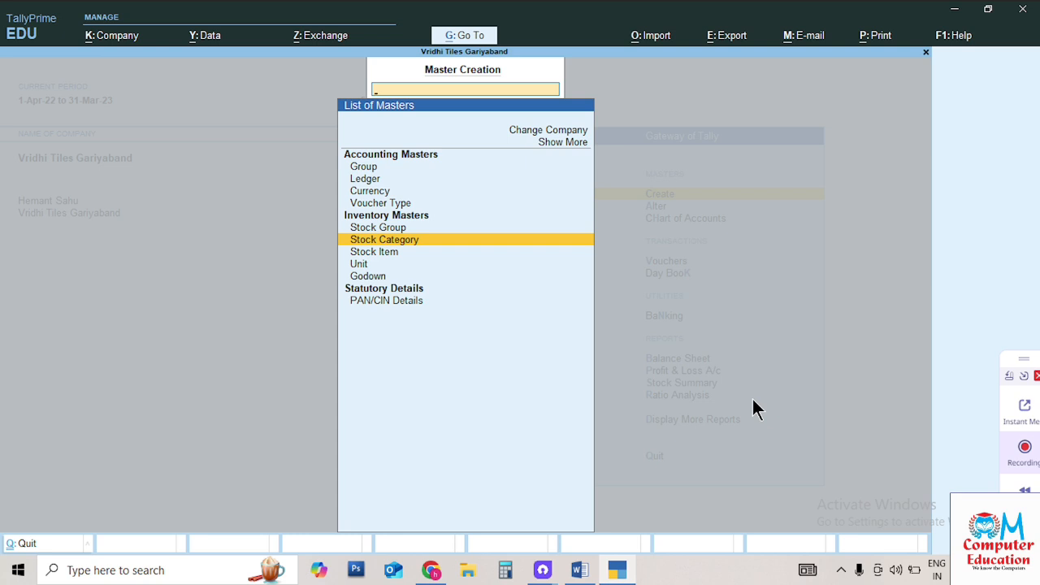
key("Down")
key("Down")
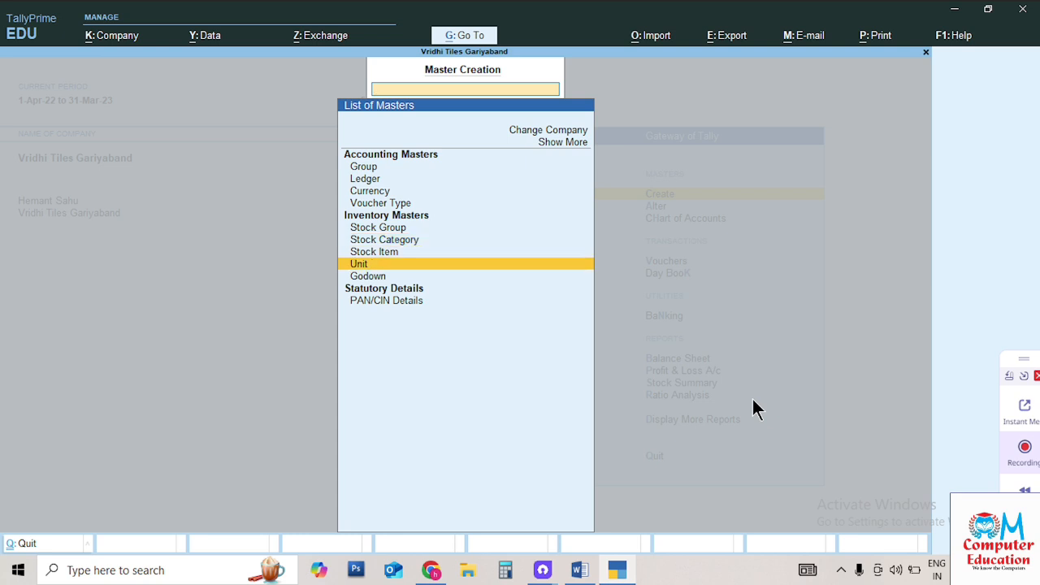
key("Down")
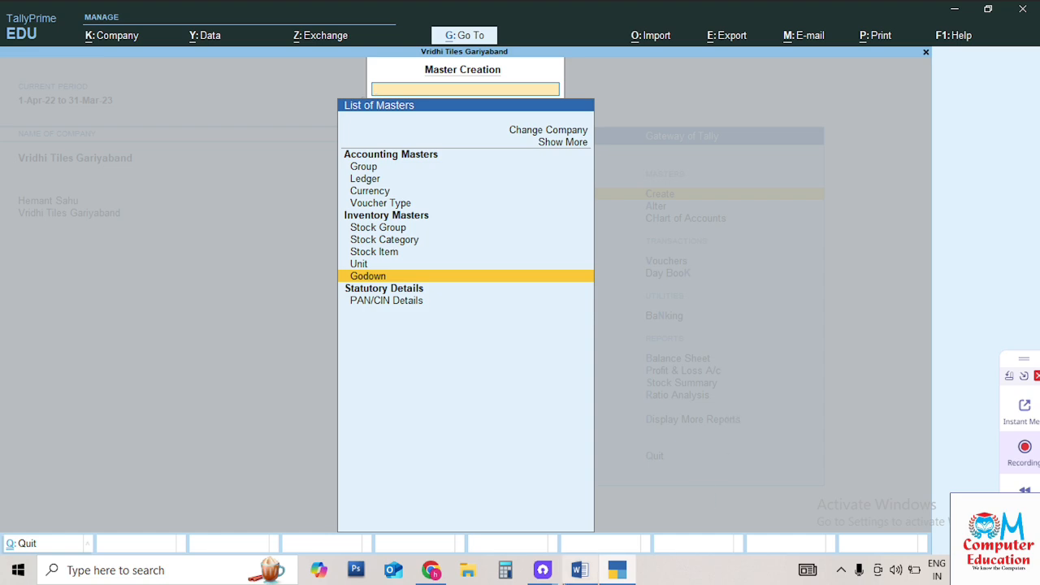
Scroll the Word notes to page 6 on mobile stock items
left_click(580, 569)
scroll(552, 396, "down", 3)
scroll(552, 396, "down", 12)
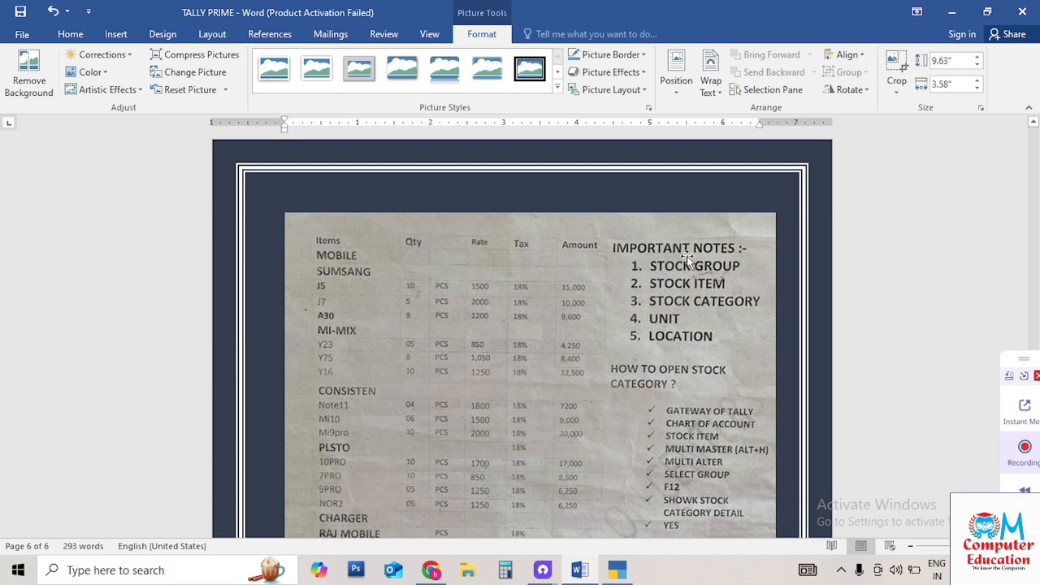
scroll(644, 369, "down", 1)
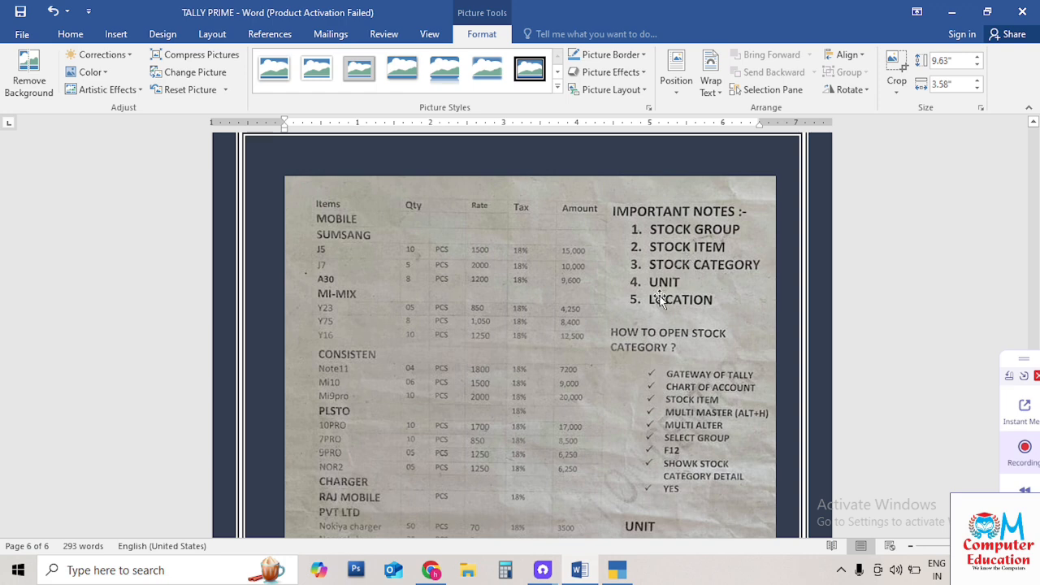
Create the Gariayaband godown under Primary
left_click(615, 568)
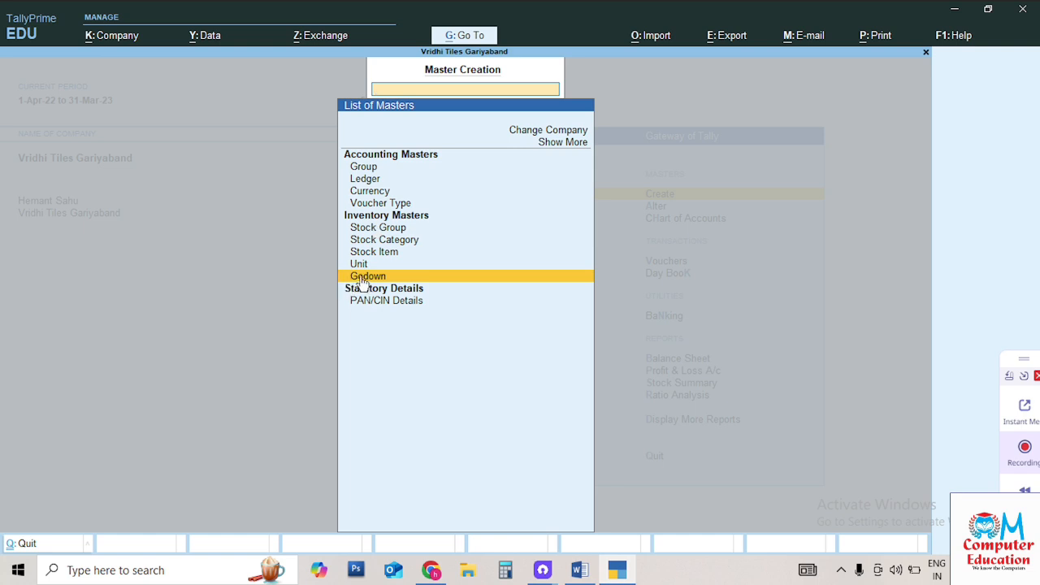
left_click(428, 279)
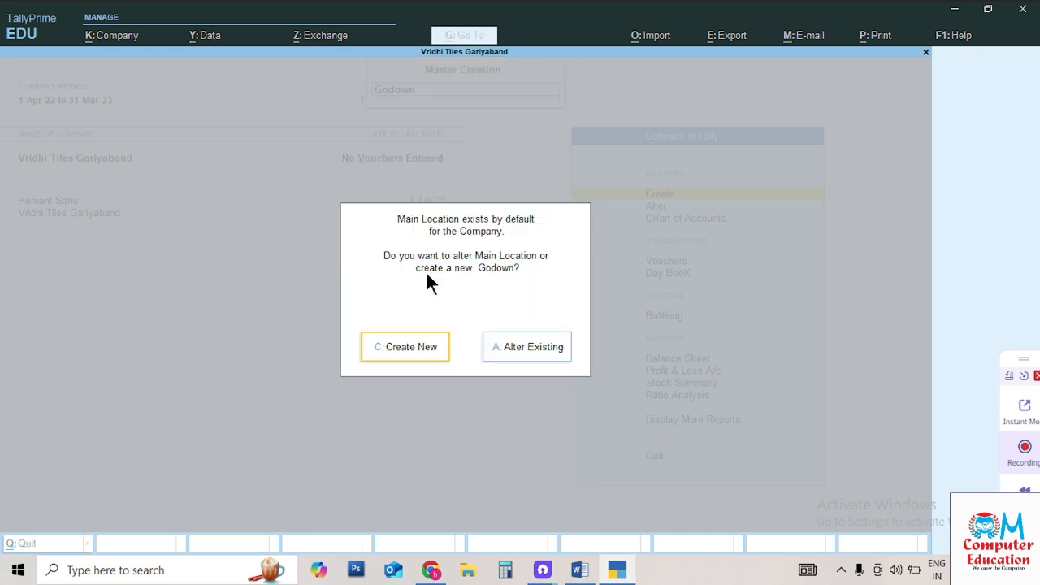
type("c")
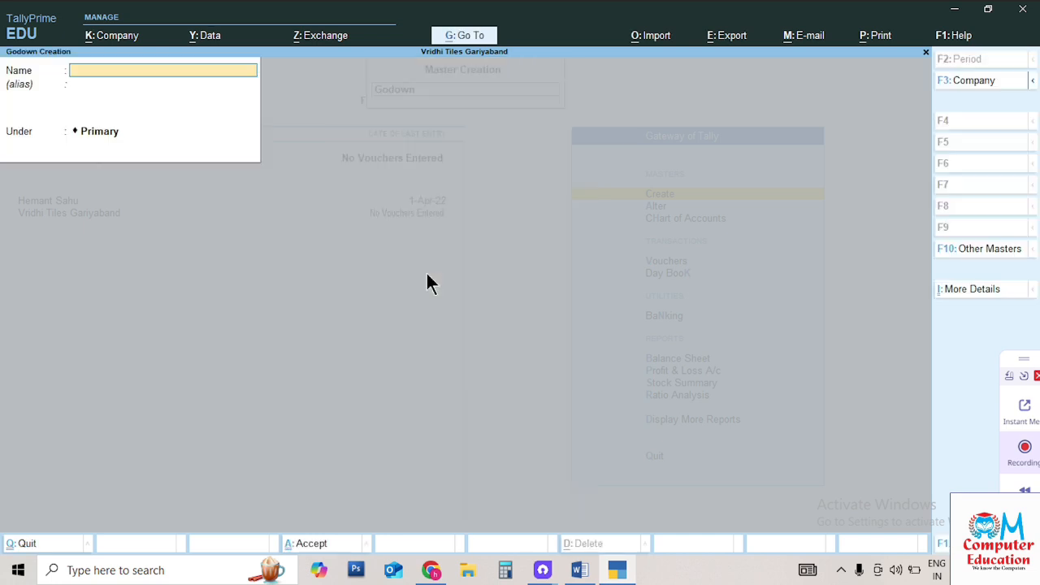
type("Gariayaband")
key("Return")
key("Return")
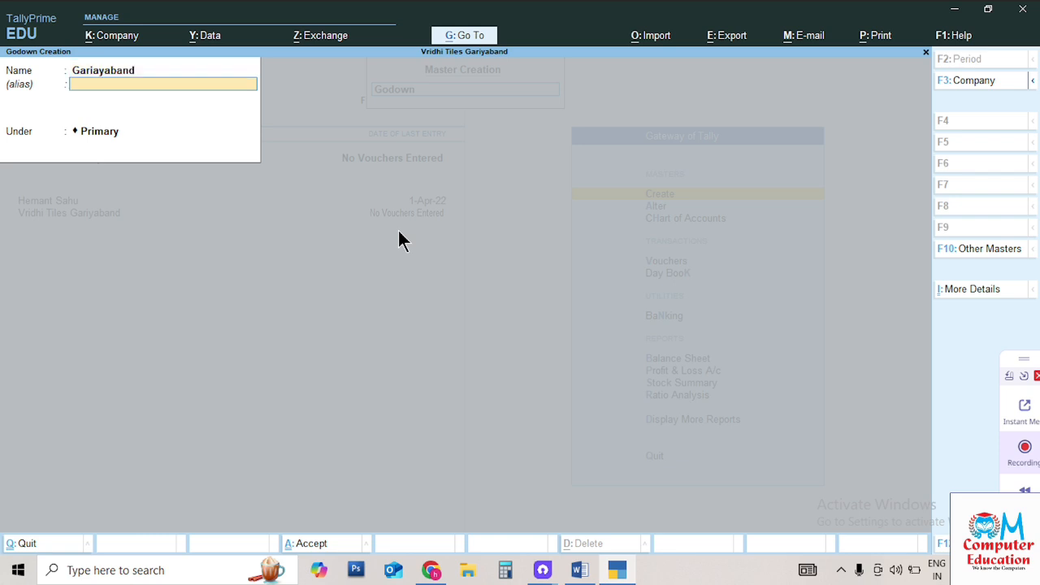
key("Return")
Add and save the Raipur godown under Primary, then leave godown creation
key("Return")
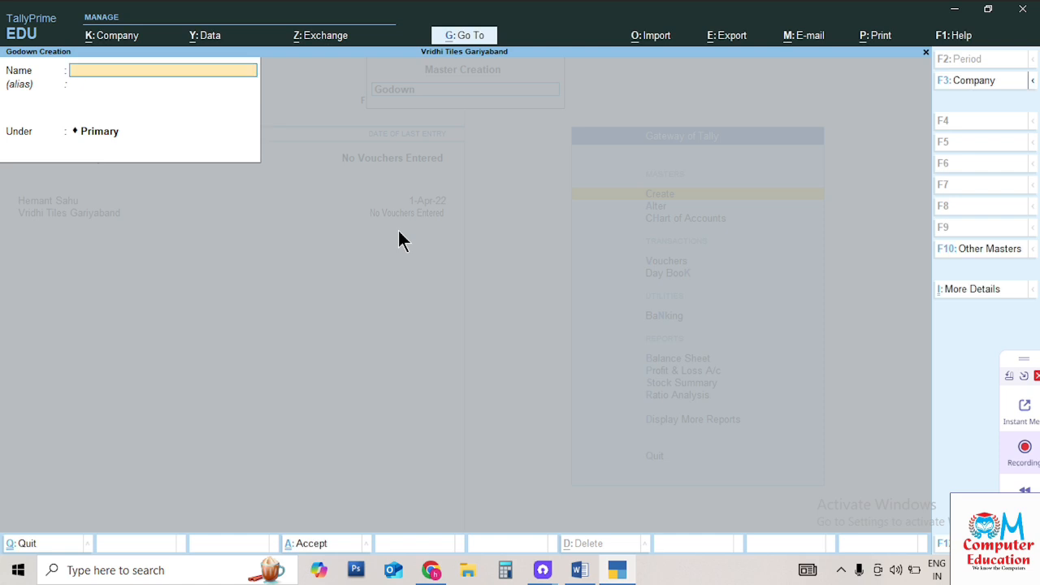
type("Raipur")
key("Return")
key("Return")
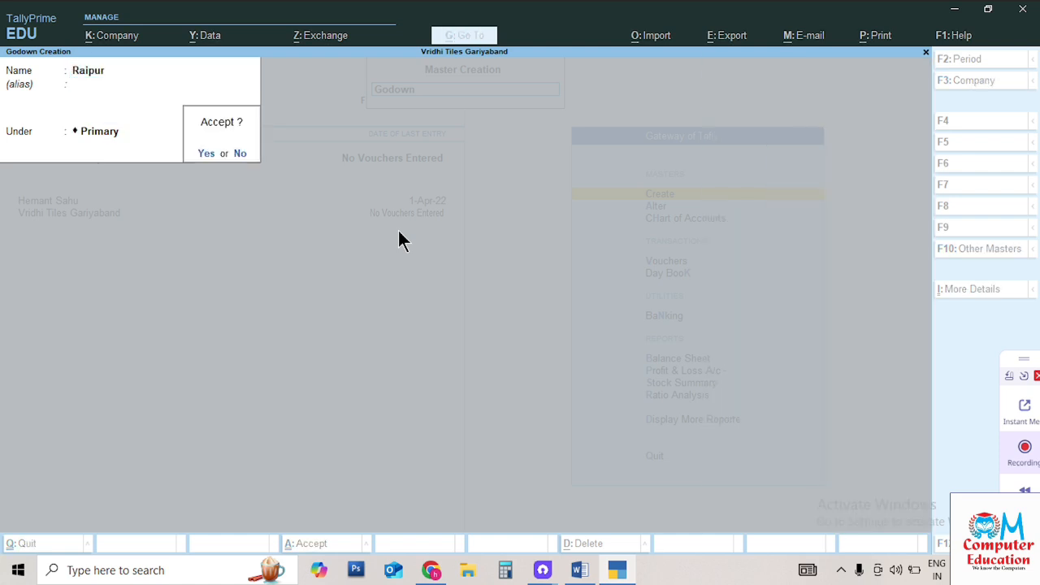
key("y")
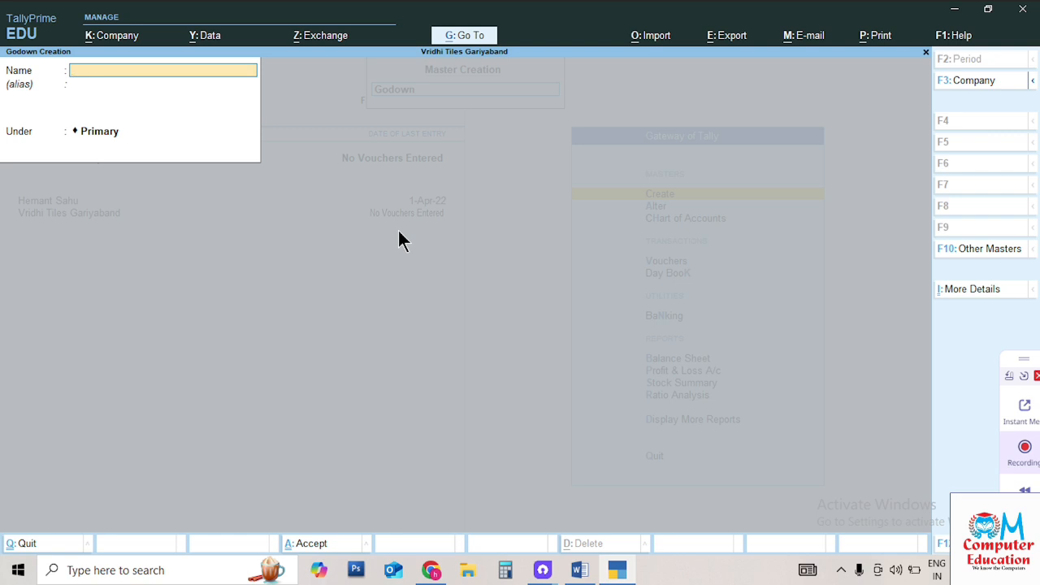
key("Escape")
key("y")
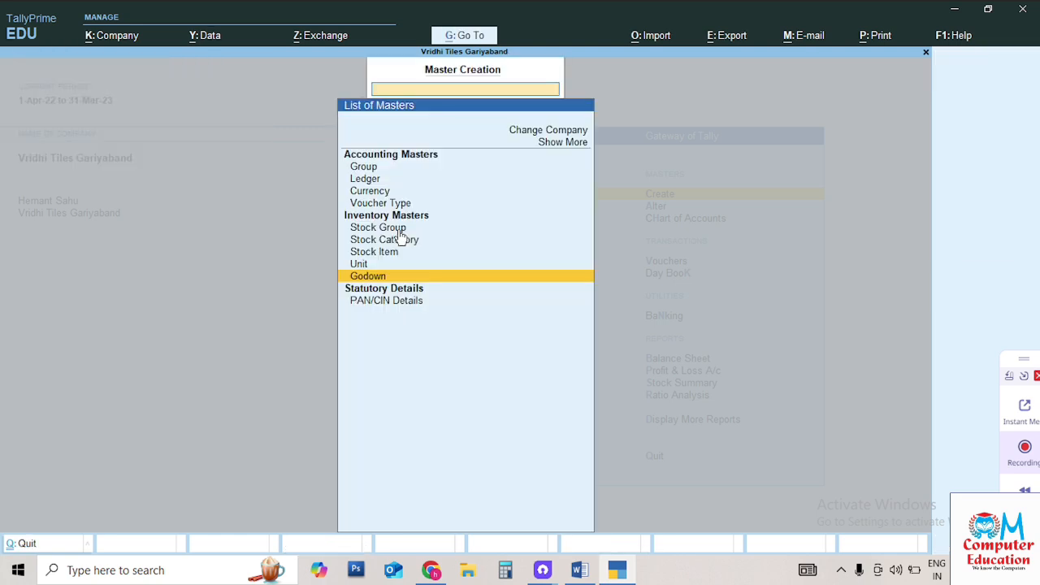
key("Up")
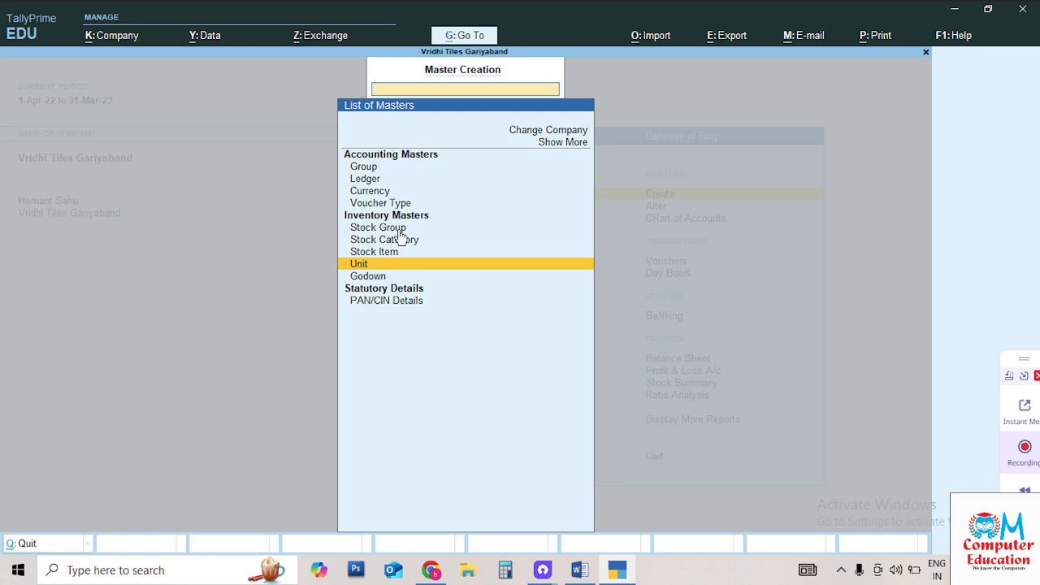
Create the unit kgs with formal name Kilogram and 0 decimal places
key("Return")
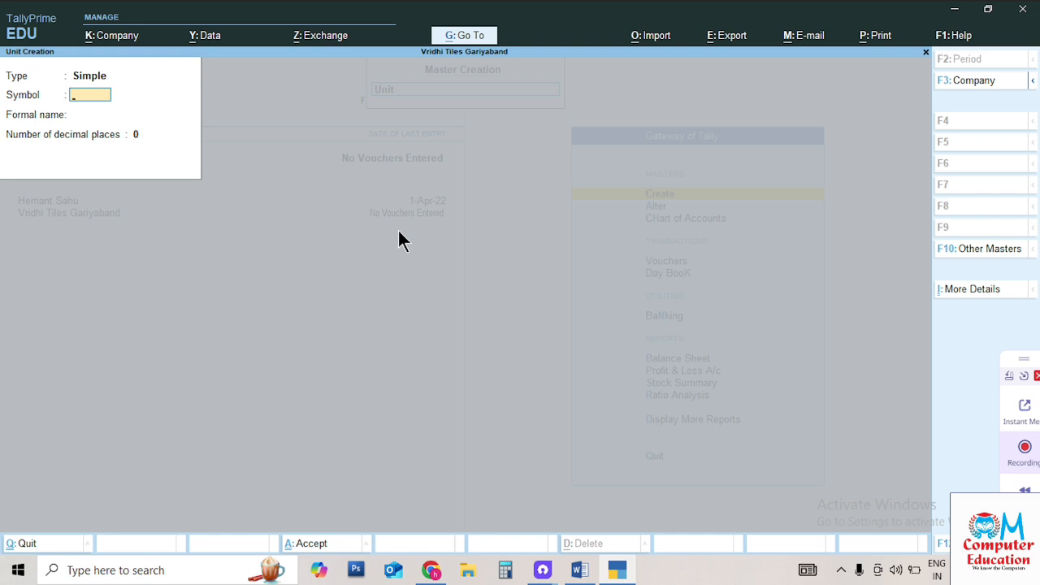
type("kgs")
key("Return")
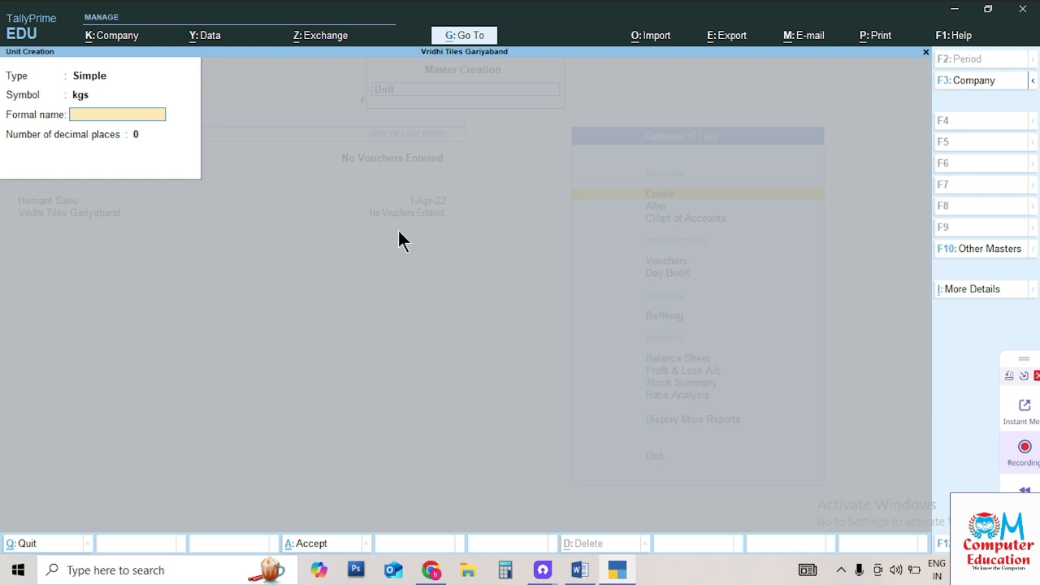
type("Kilogram")
key("Return")
key("Return")
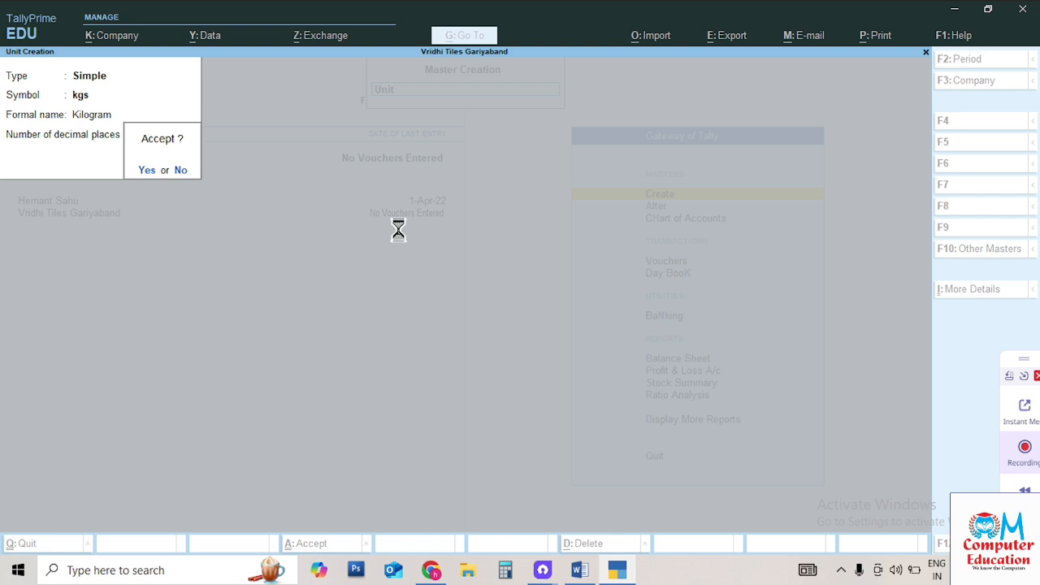
key("Return")
Create the unit boxs with formal name Box
type("bo")
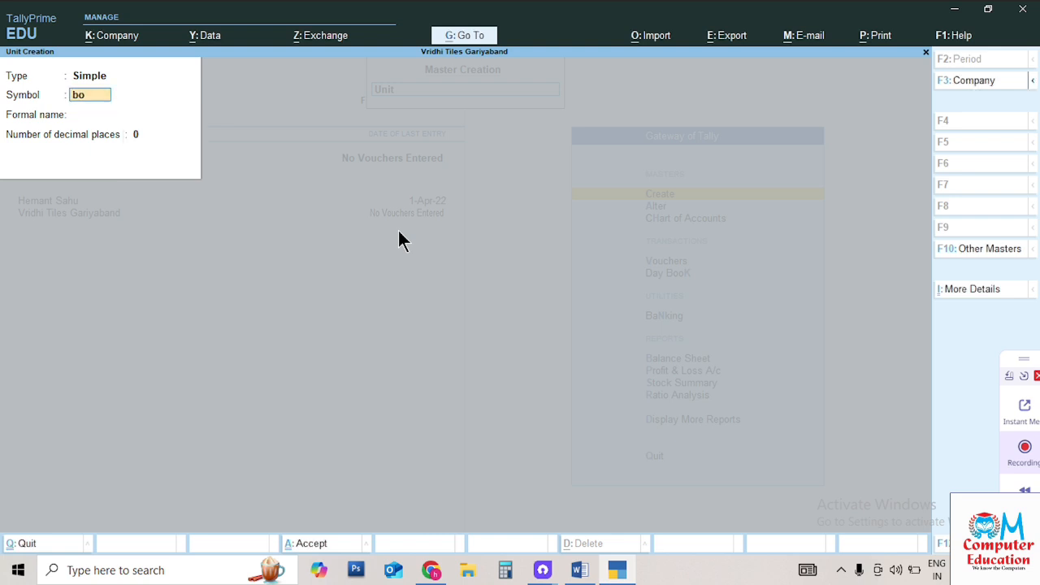
type("xs")
key("Return")
type("Bo")
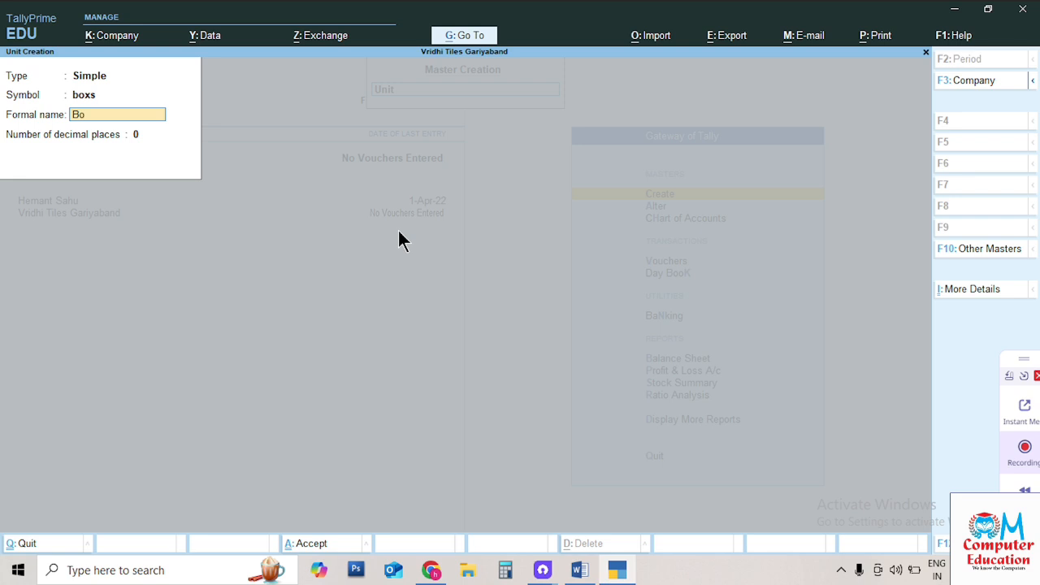
type("x")
key("Return")
key("Return")
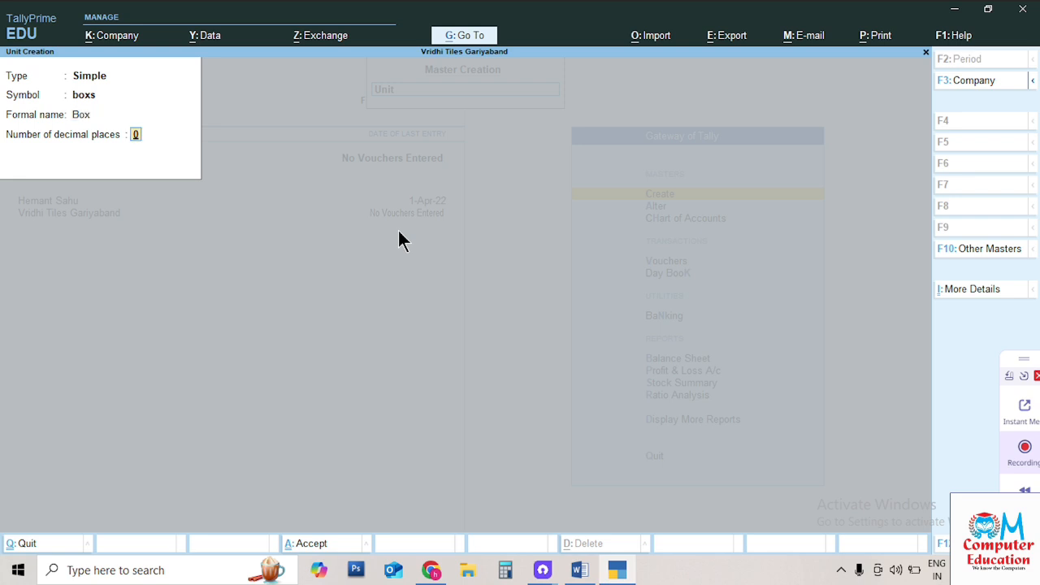
key("Return")
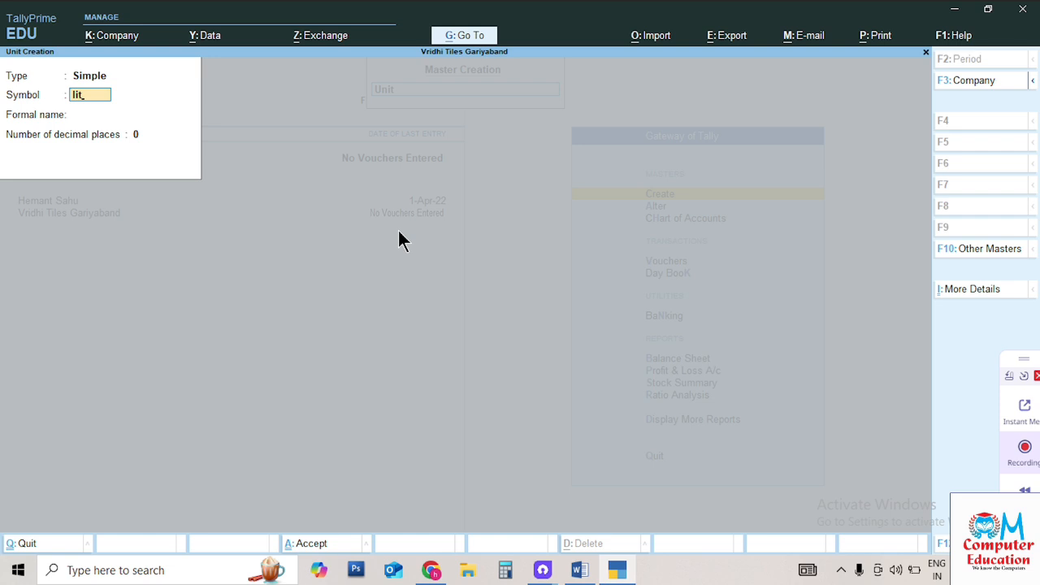
Create the unit lit (Liters) with 0 decimals and quit Unit Creation
key("Return")
type("Lit")
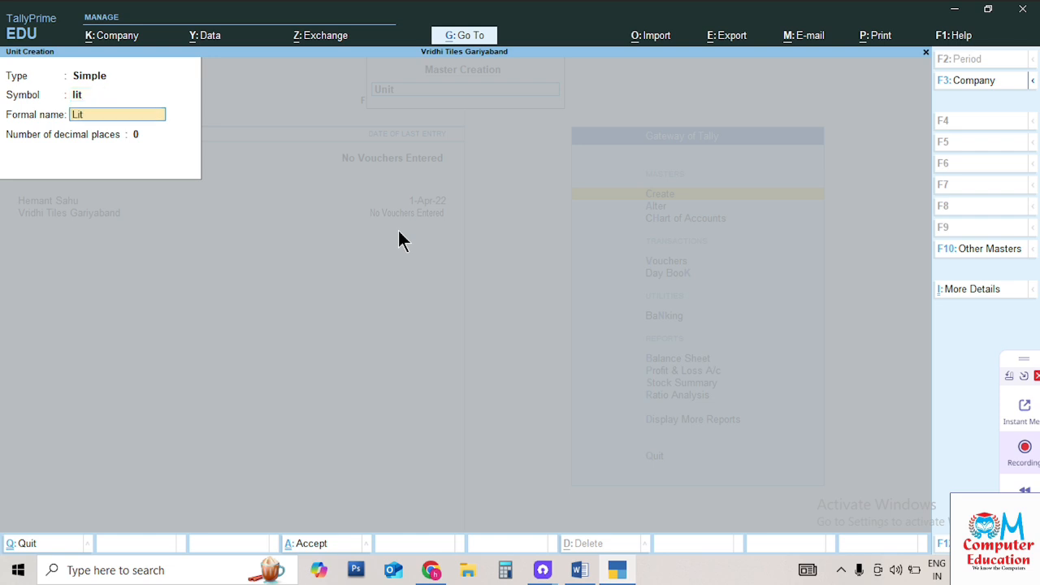
type("ers")
key("Return")
key("Return")
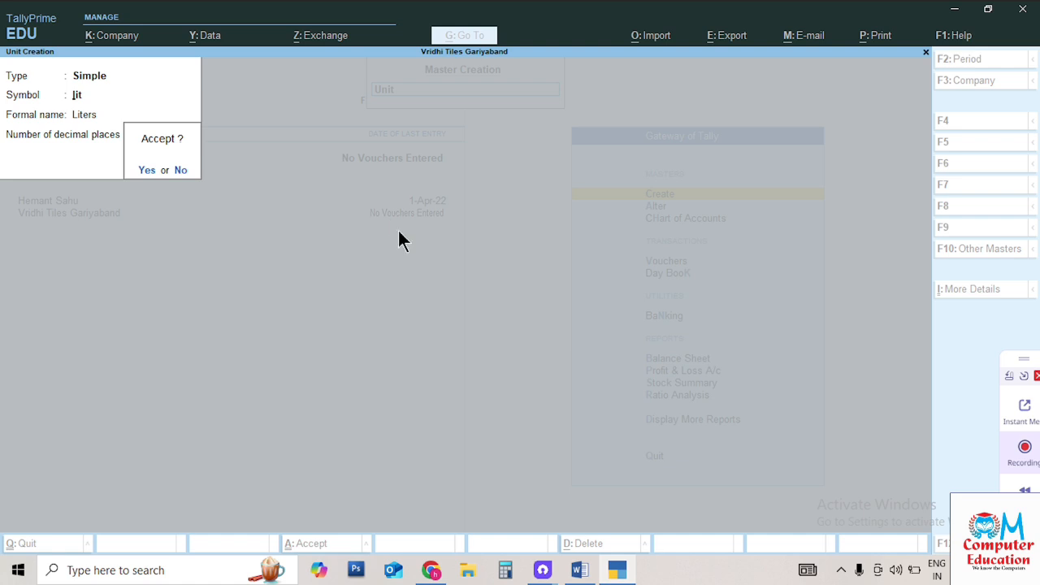
key("Return")
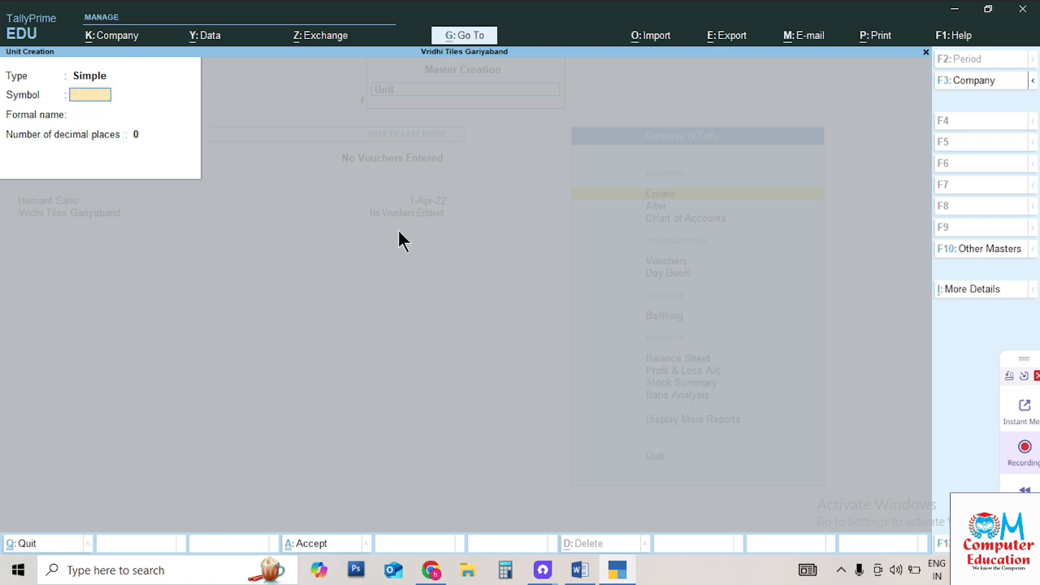
key("Escape")
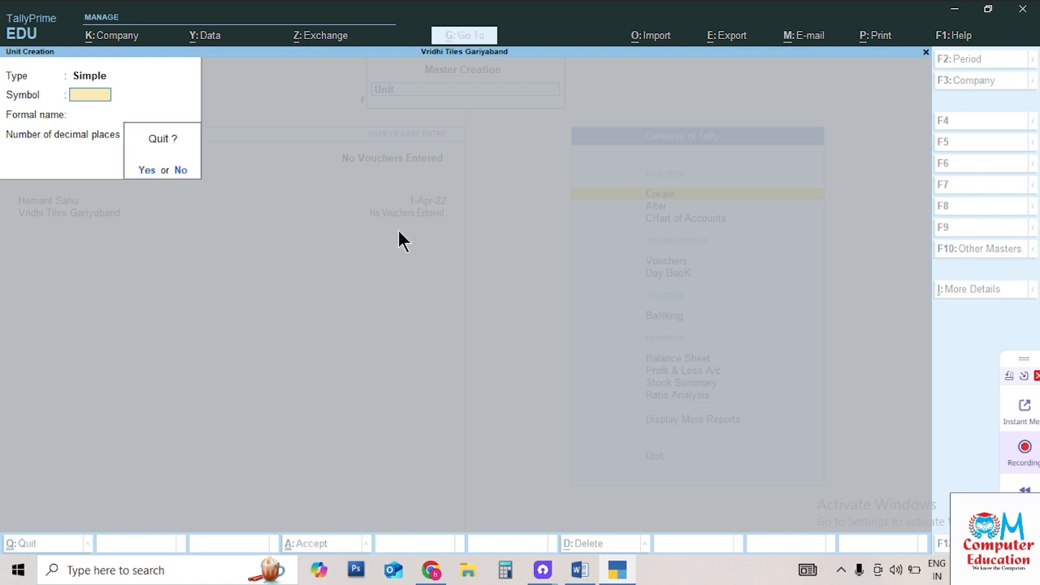
key("Return")
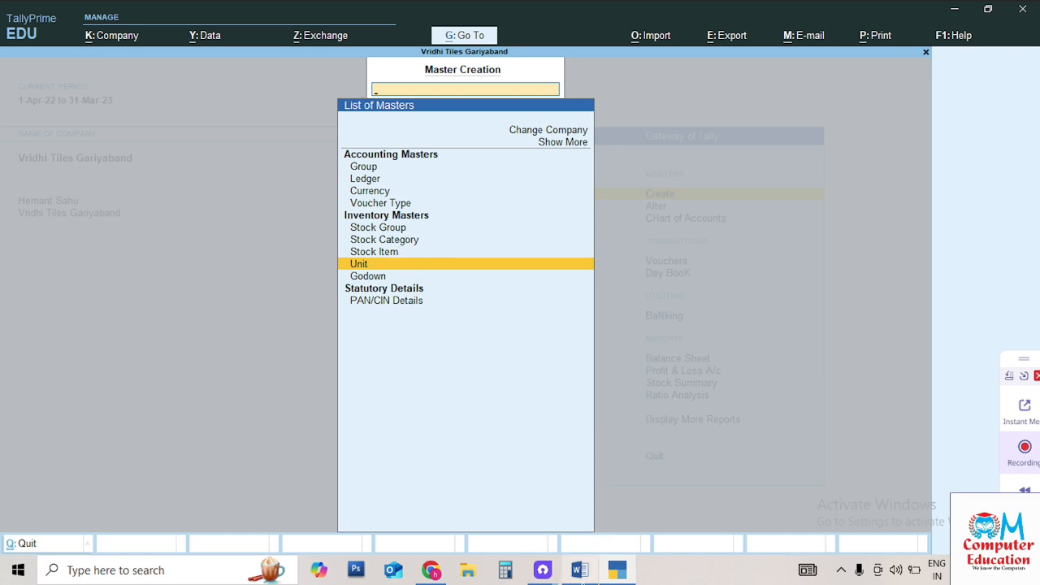
left_click(580, 571)
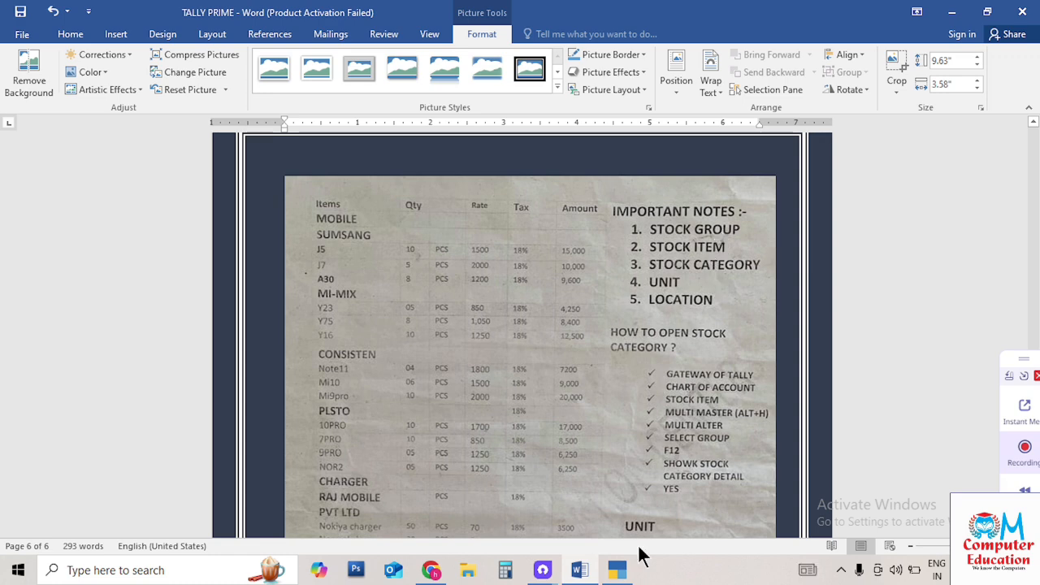
left_click(615, 574)
mouse_move(591, 574)
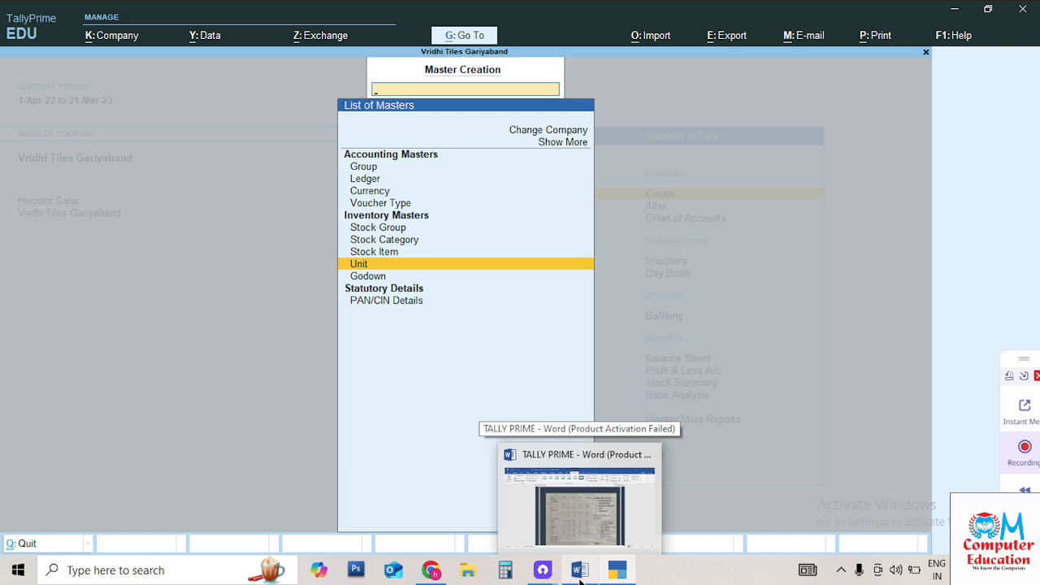
key("Up")
key("Up")
key("Up")
Create the Mobile stock group under Primary
key("Return")
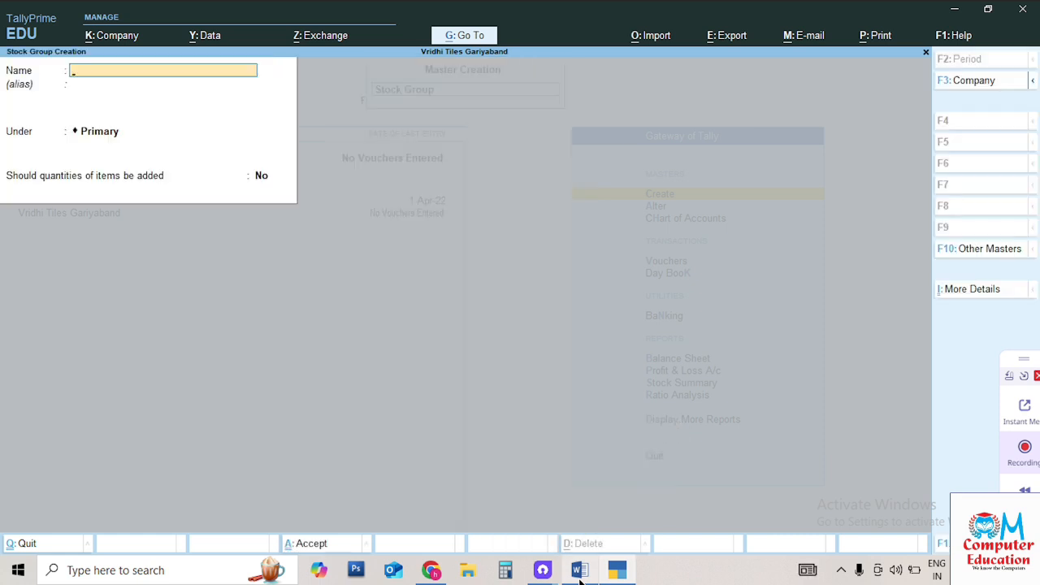
type("Mobile")
key("Return")
key("Return")
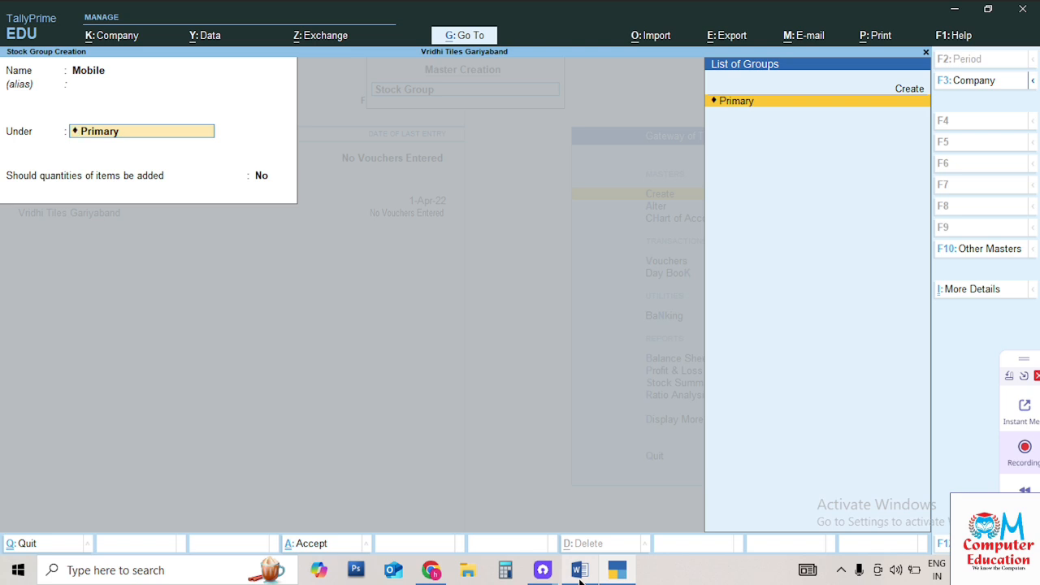
key("Return")
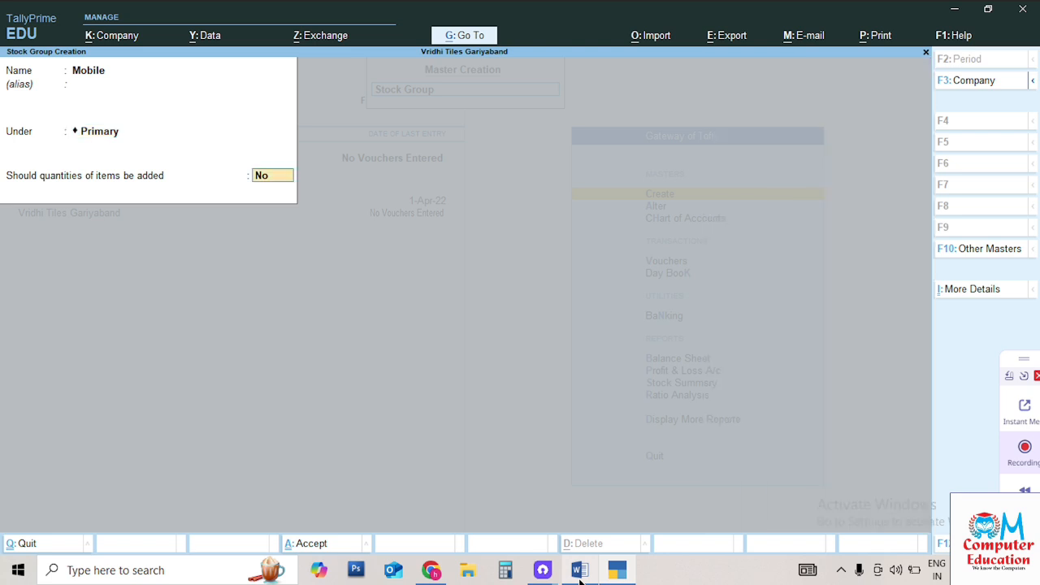
key("Return")
Create the Charger stock group under Primary and leave stock group creation
key("Return")
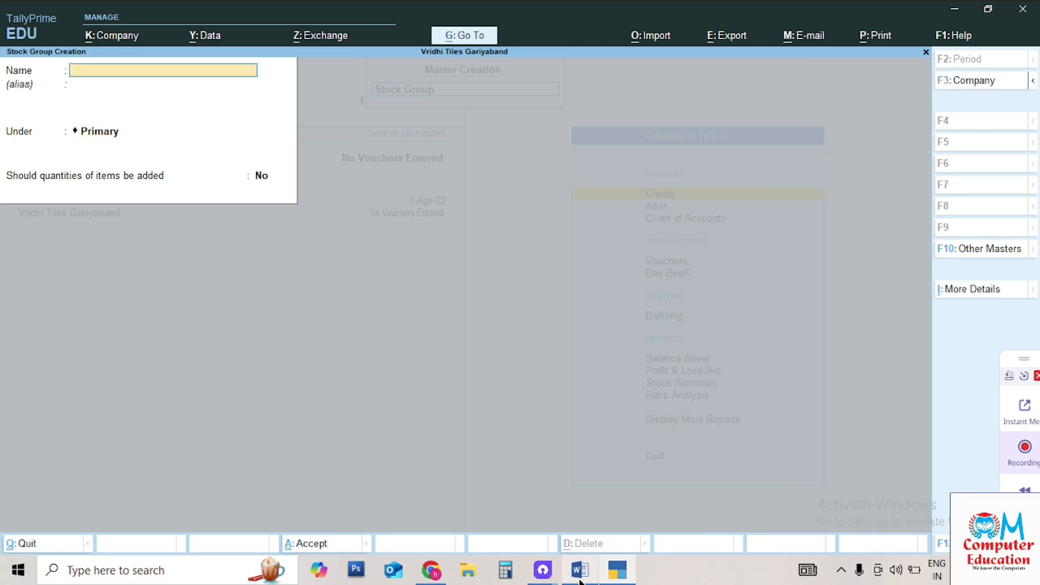
type("Chargee")
key("BackSpace")
key("BackSpace")
type("er")
key("Return")
key("Return")
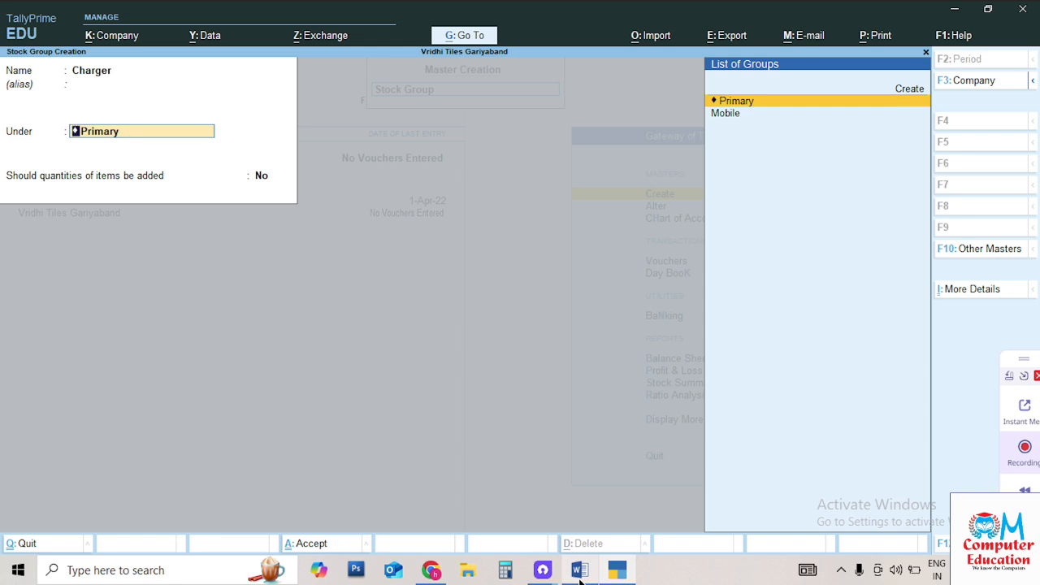
key("Return")
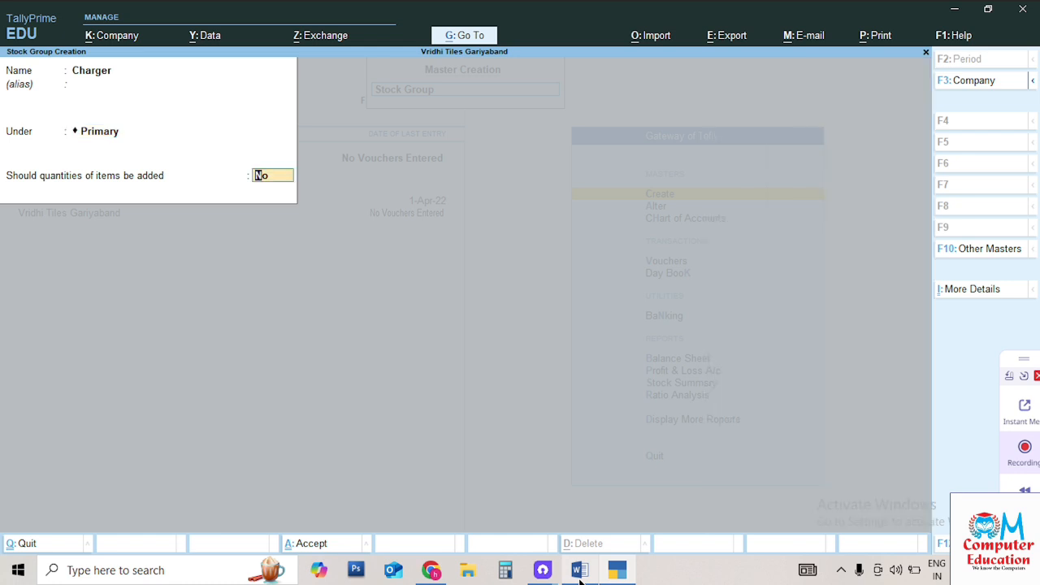
key("Return")
key("Return")
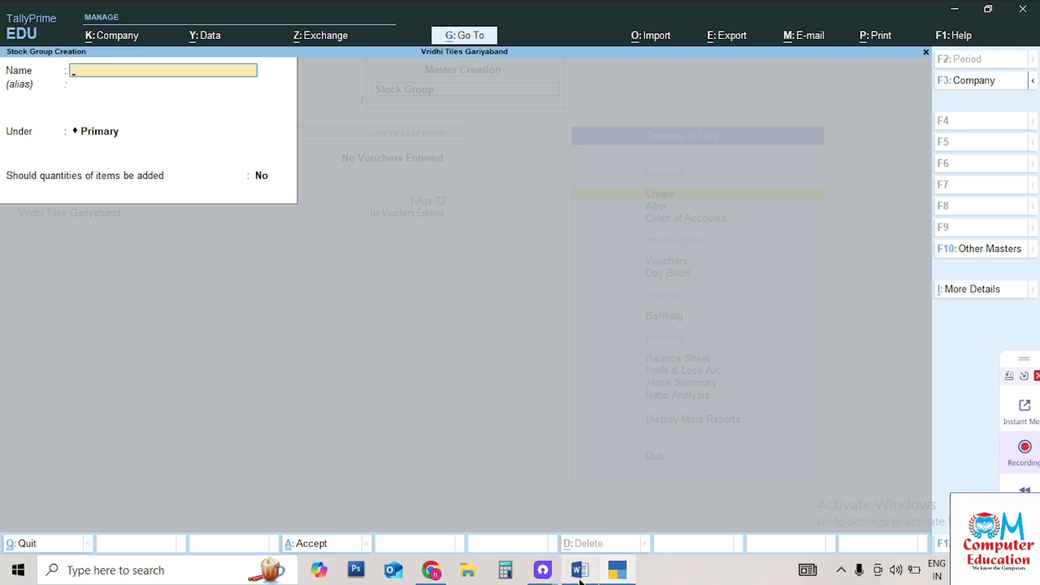
key("Escape")
key("Return")
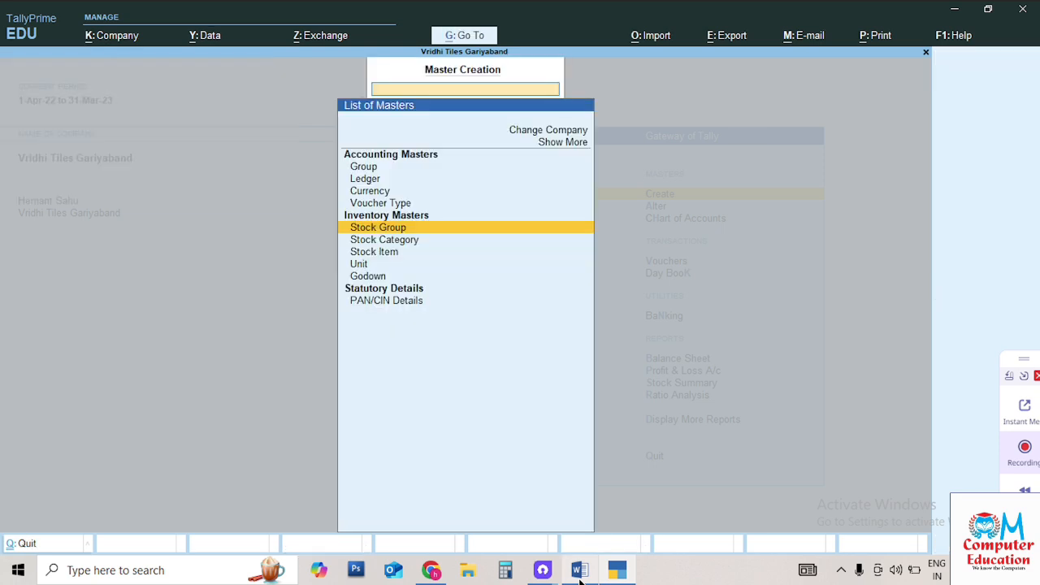
Create the Samsung and Lg stock categories under Primary
key("Down")
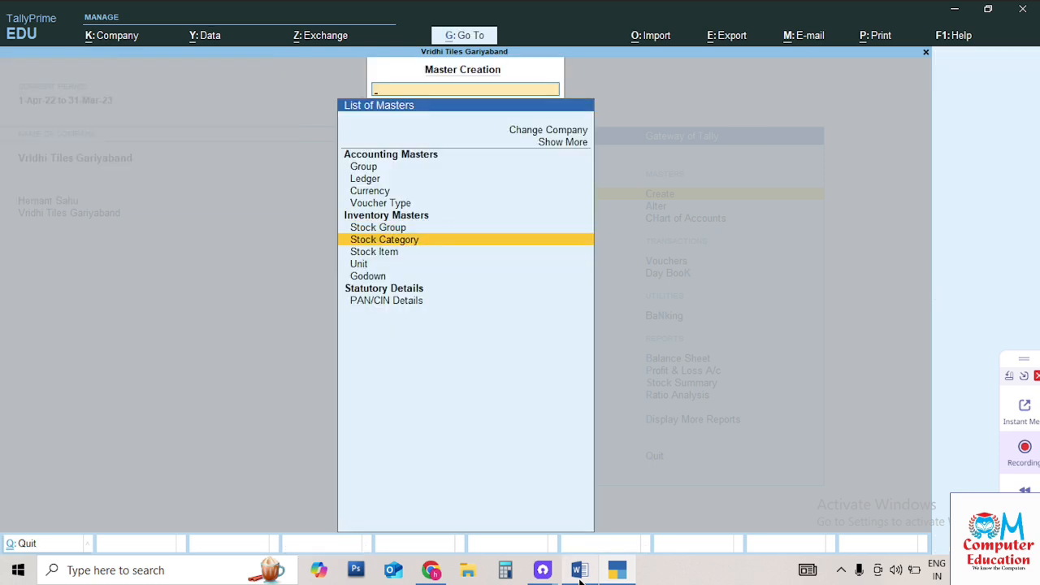
key("Return")
type("Samsung")
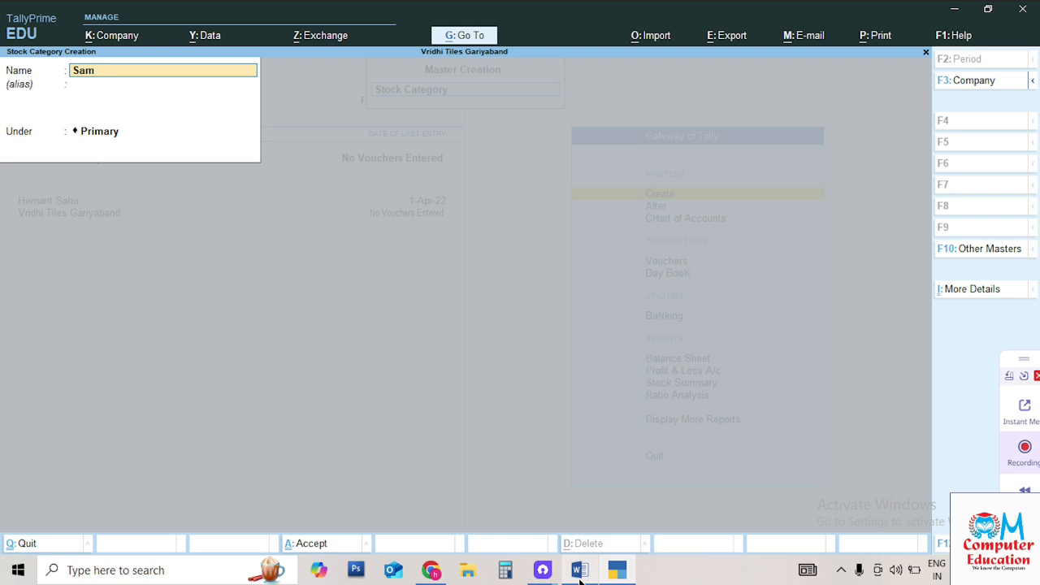
key("Return")
key("Return")
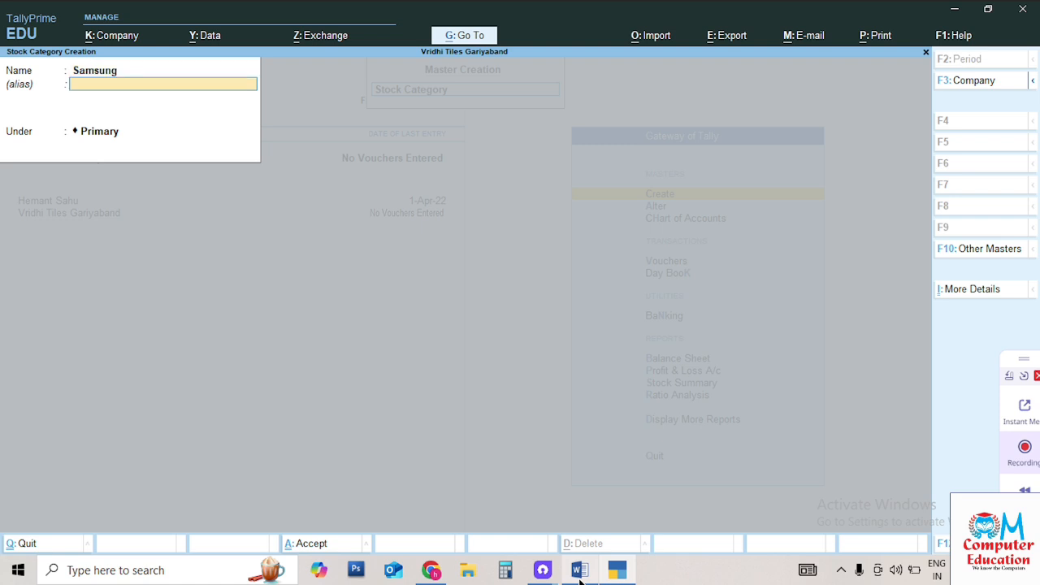
key("Return")
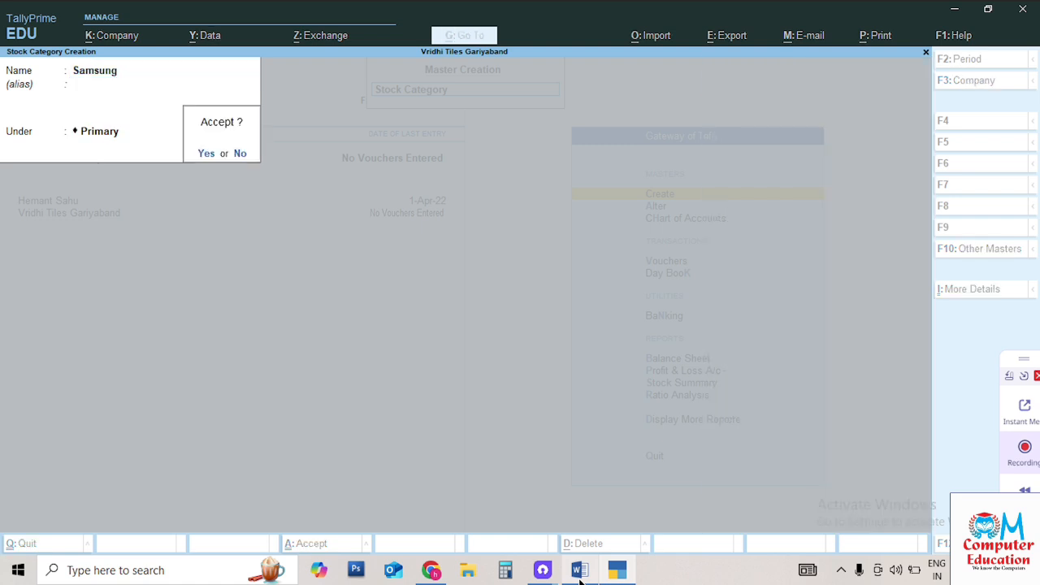
key("Return")
type("Lg")
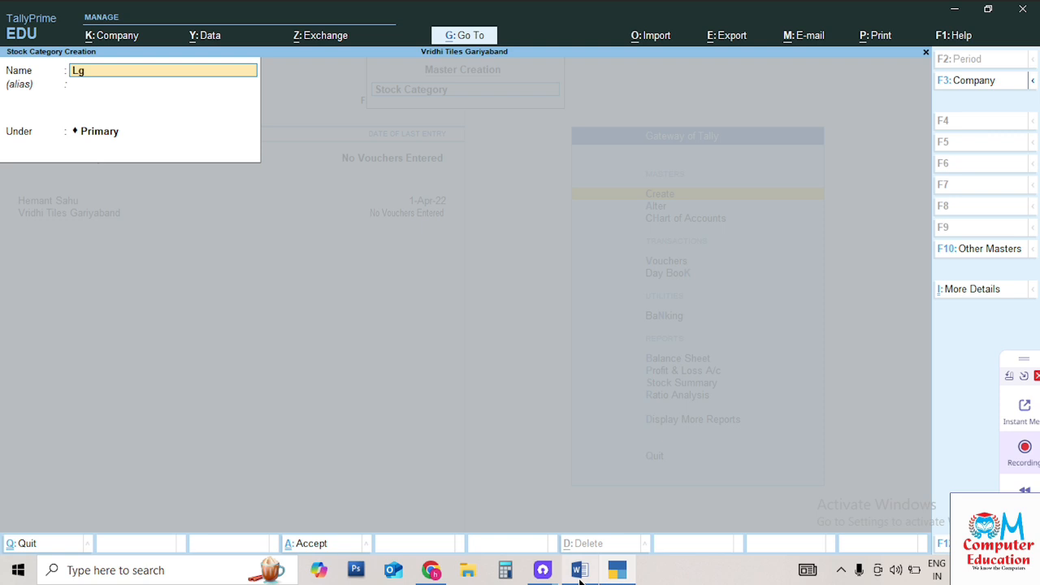
key("Return")
key("Return")
key("Return")
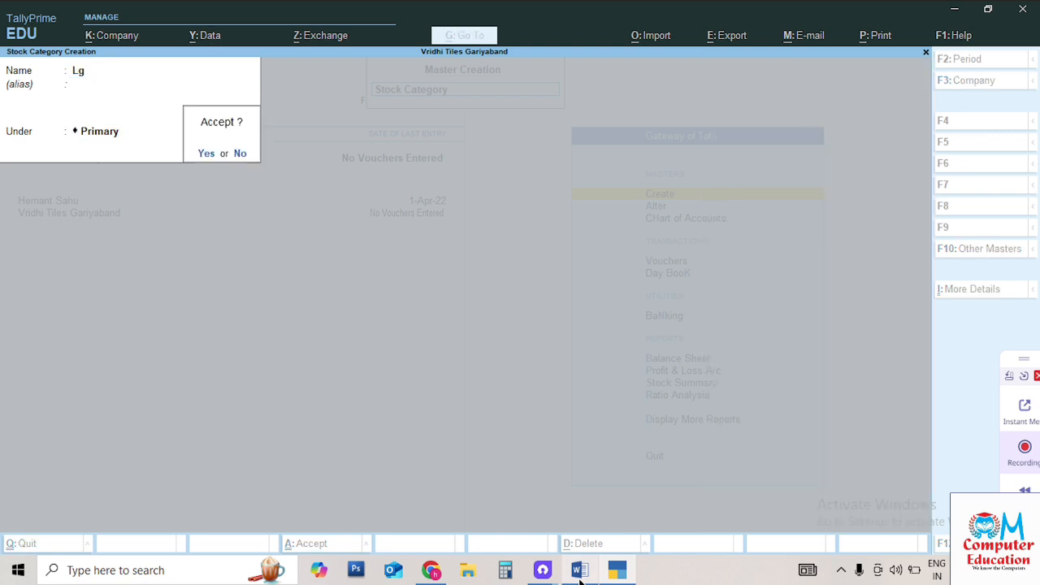
key("Return")
Add the Vivo and Realme stock categories, then quit the category creation form
type("Vivo")
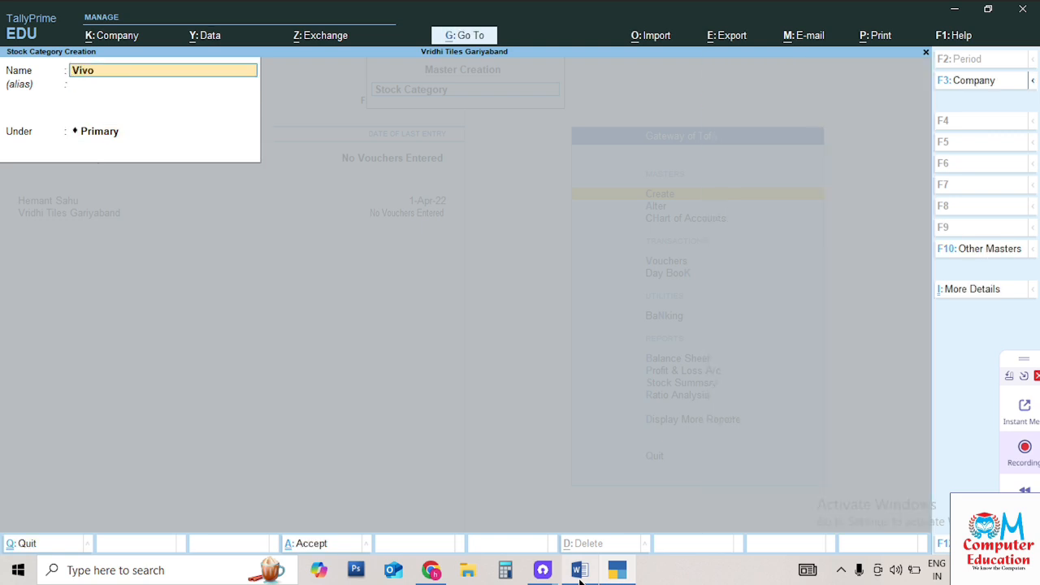
key("Return")
key("Return")
key("Return")
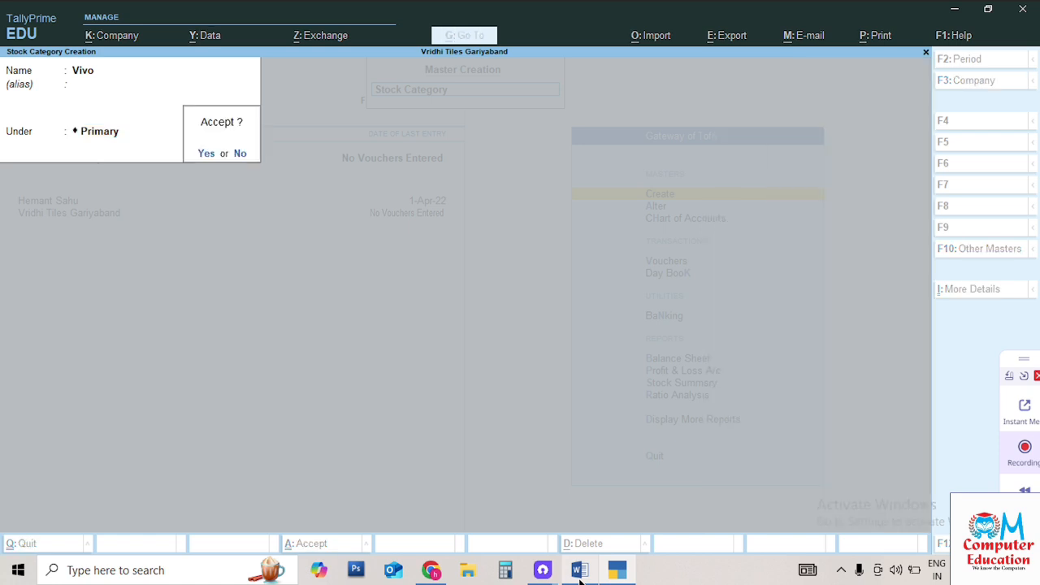
key("Return")
type("Re")
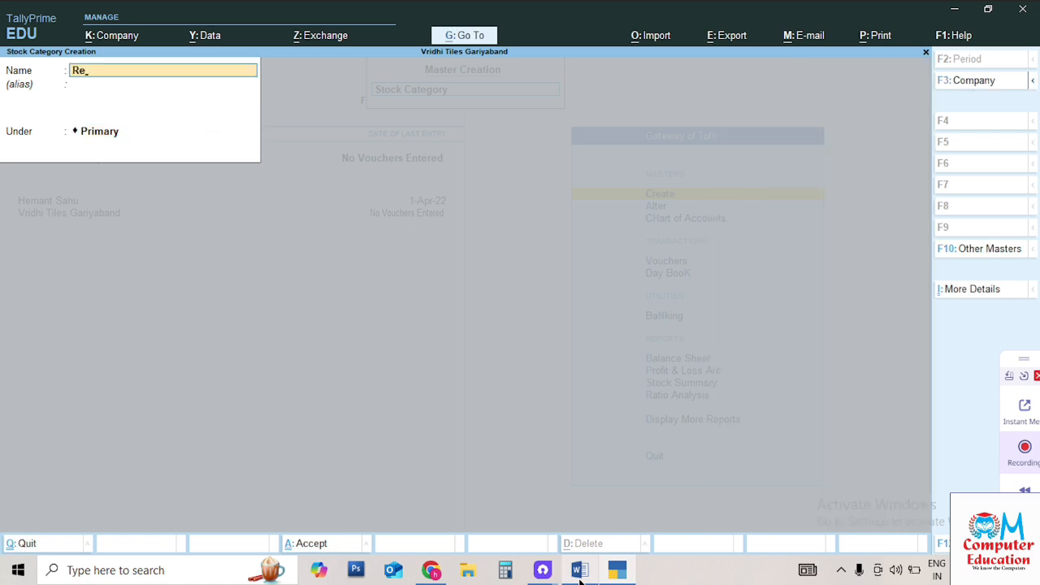
type("alme")
key("Return")
key("Return")
key("Return")
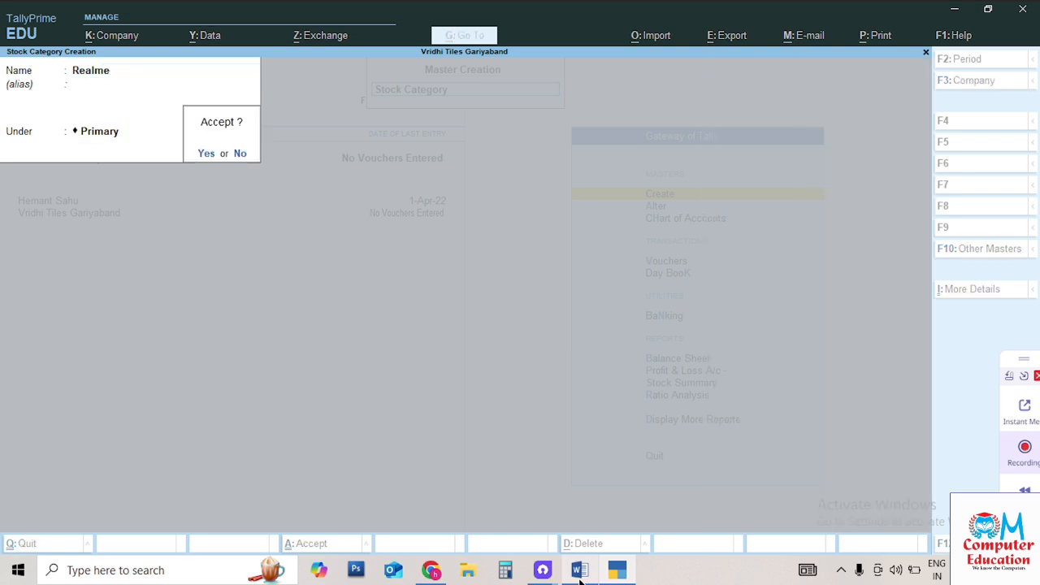
key("Return")
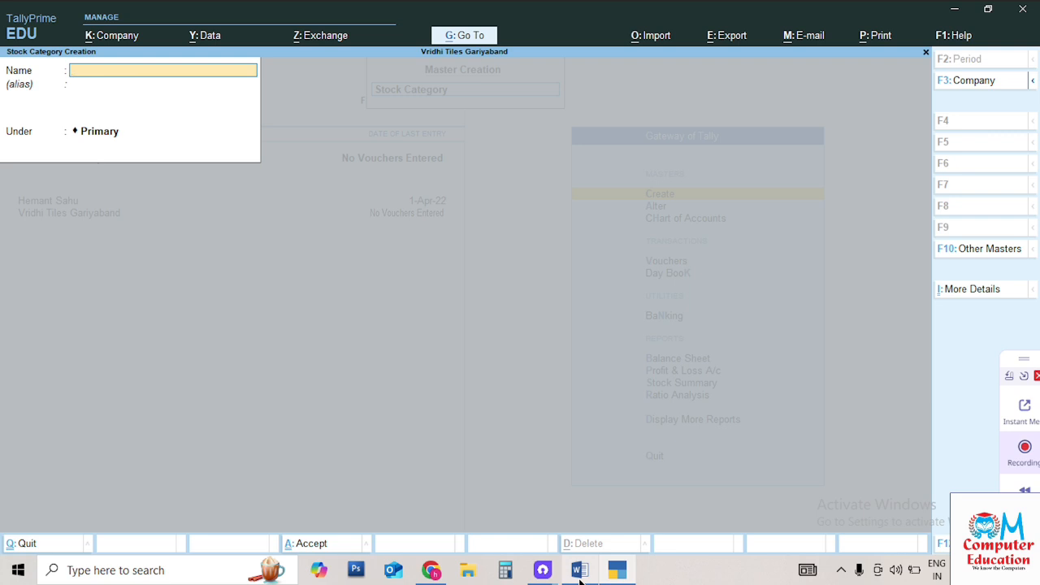
key("Escape")
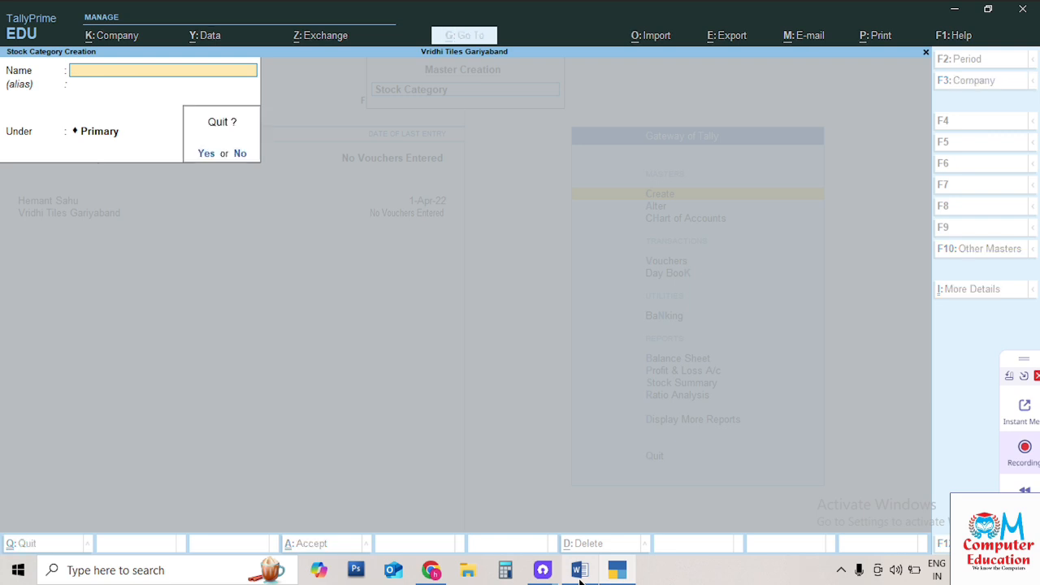
key("Return")
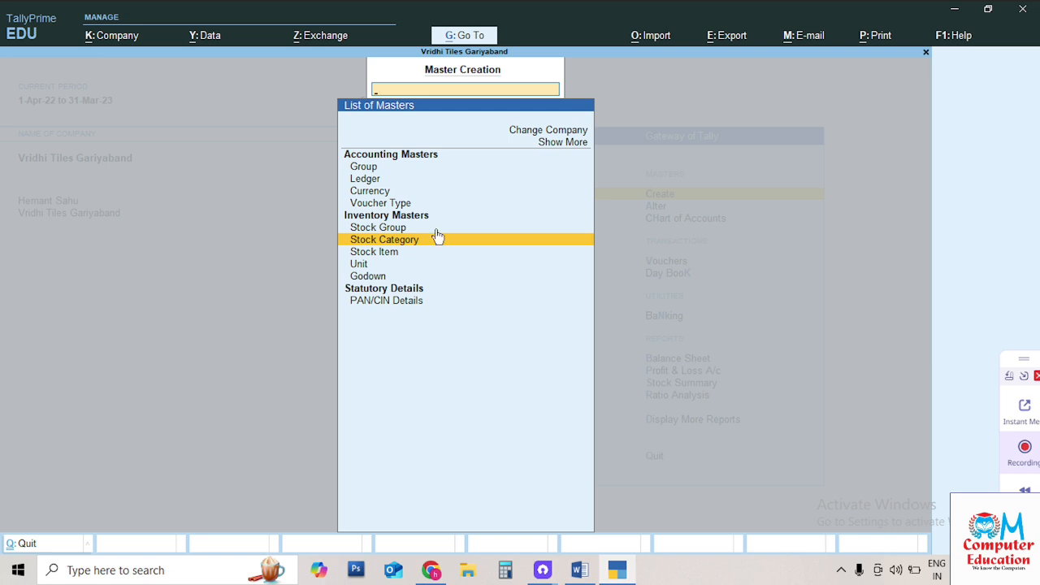
Begin a new stock item named J7 Samsung and choose Mobile as its group
key("Down")
key("Down")
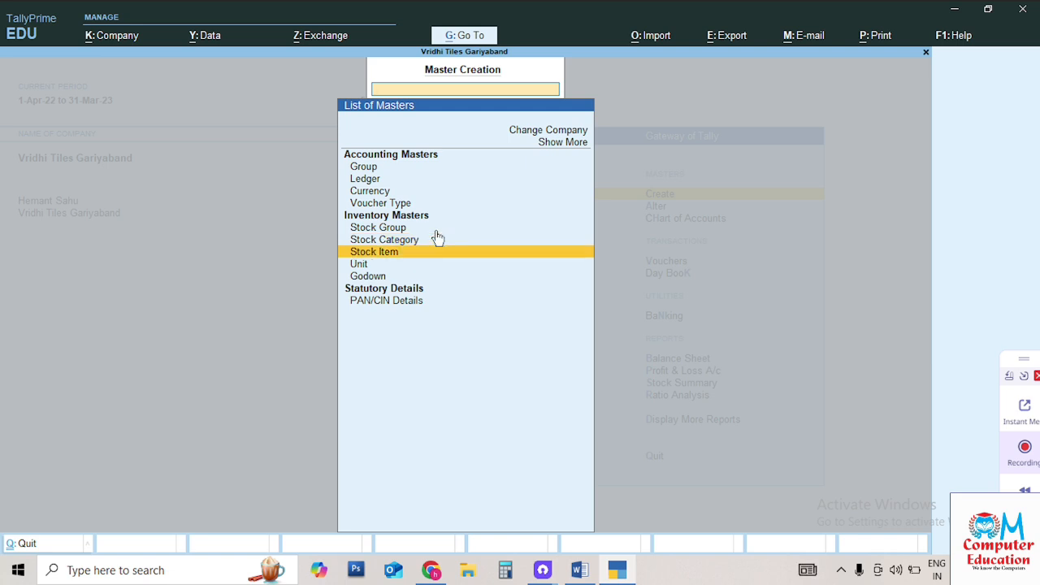
key("Up")
key("Return")
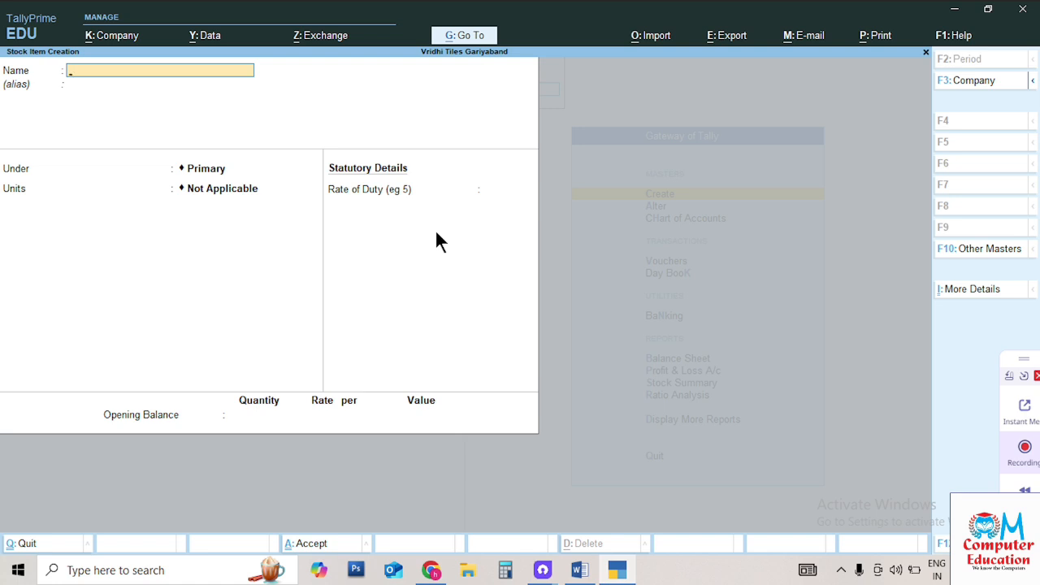
type("J7 Samsung")
key("Return")
key("Return")
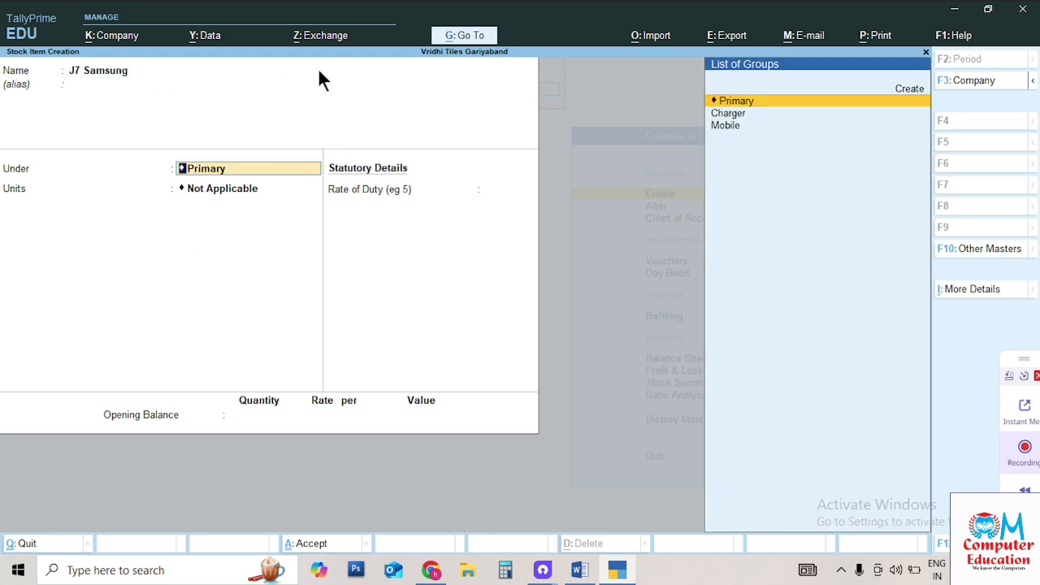
key("Down")
key("Down")
key("Up")
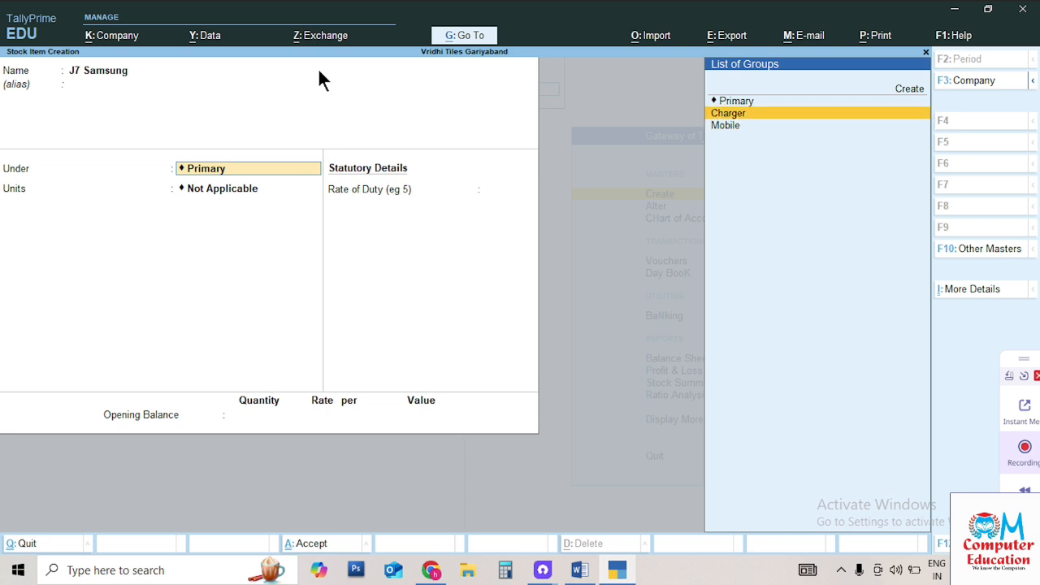
key("Down")
key("Return")
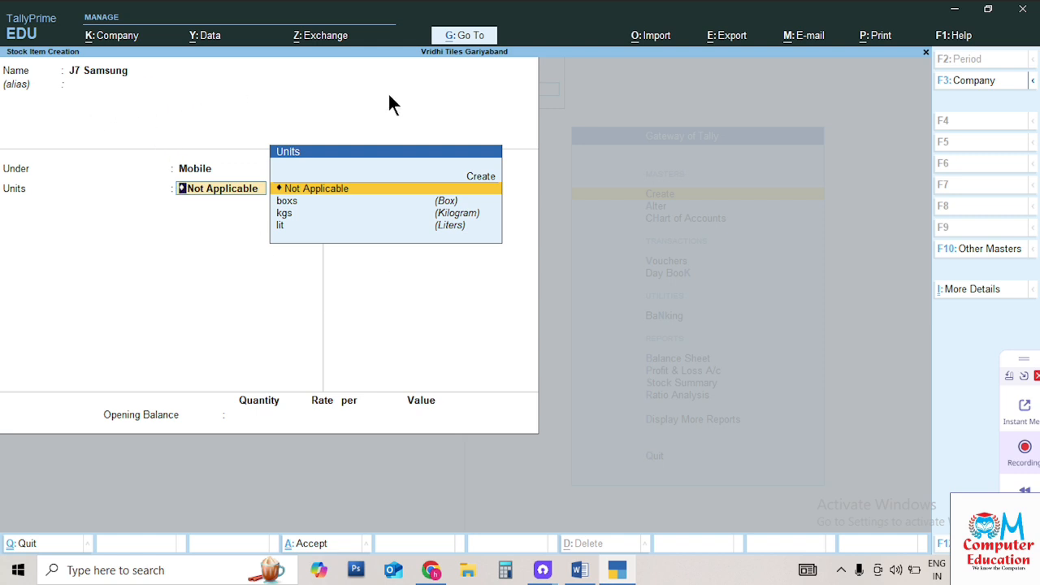
Set J7 Samsung's unit to boxs, leave duty at 0, and enter opening quantity 10
key("Down")
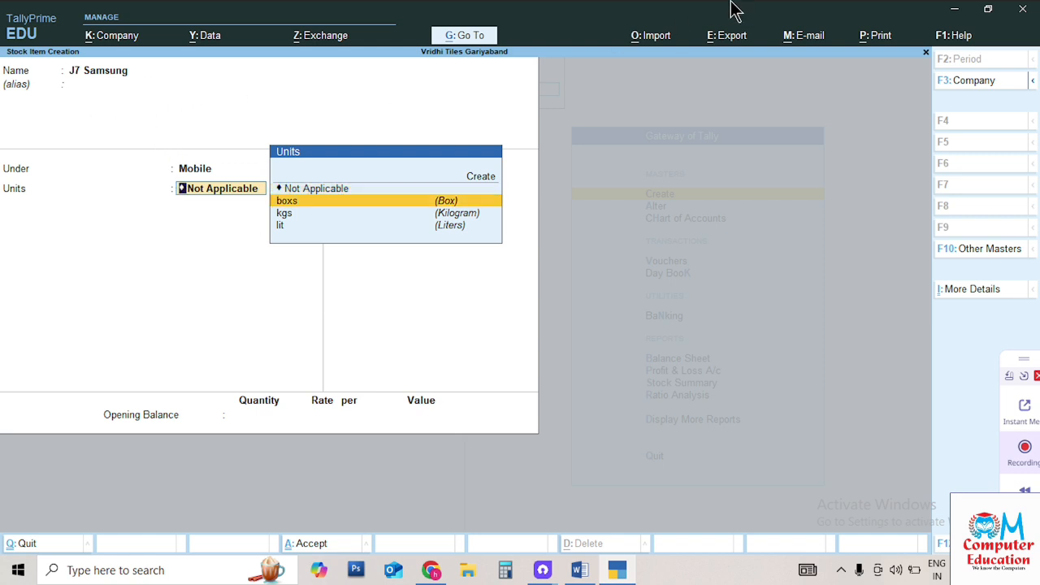
key("Down")
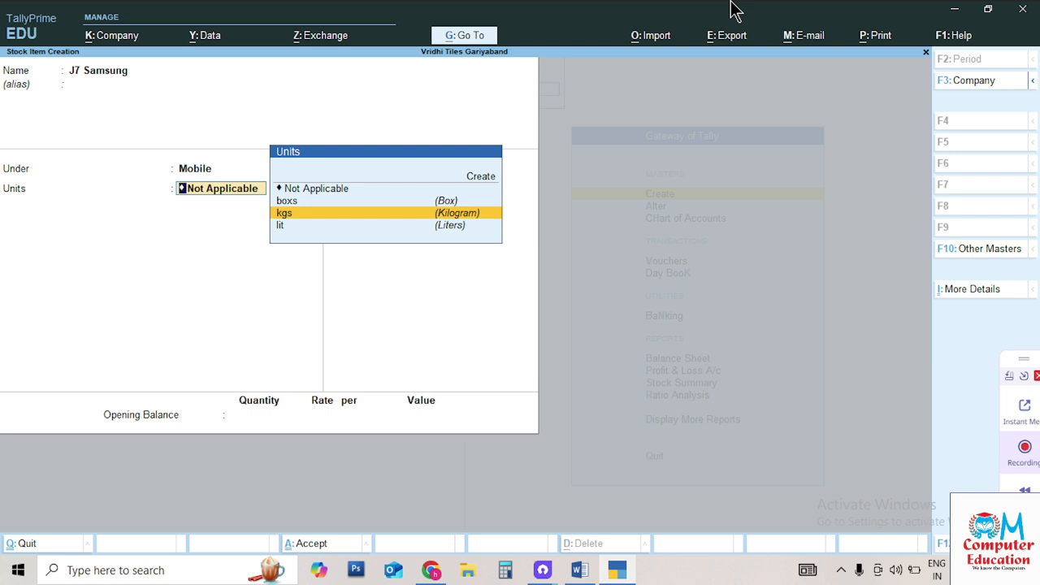
key("Down")
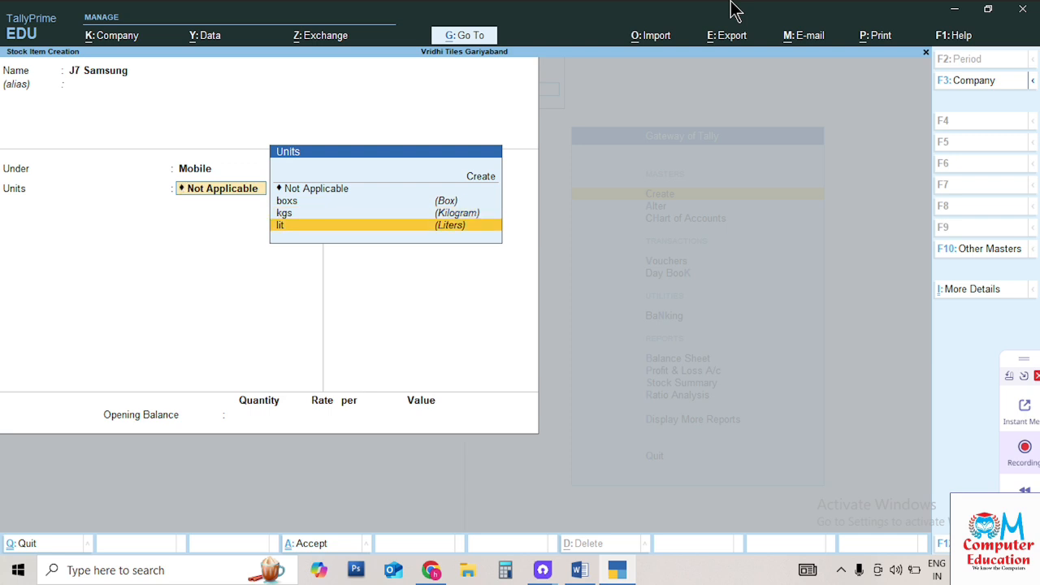
key("Up")
key("Up")
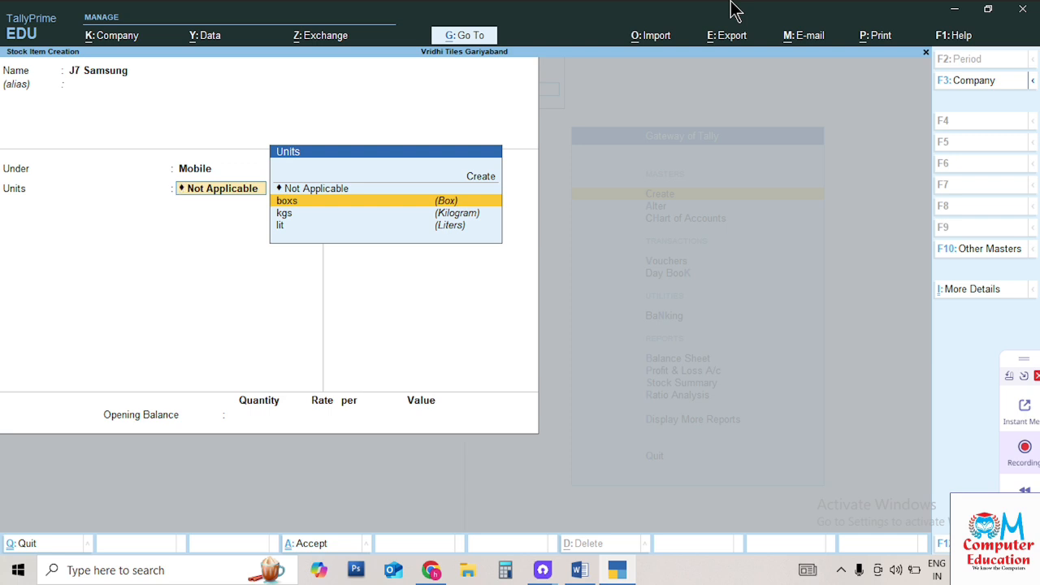
key("Return")
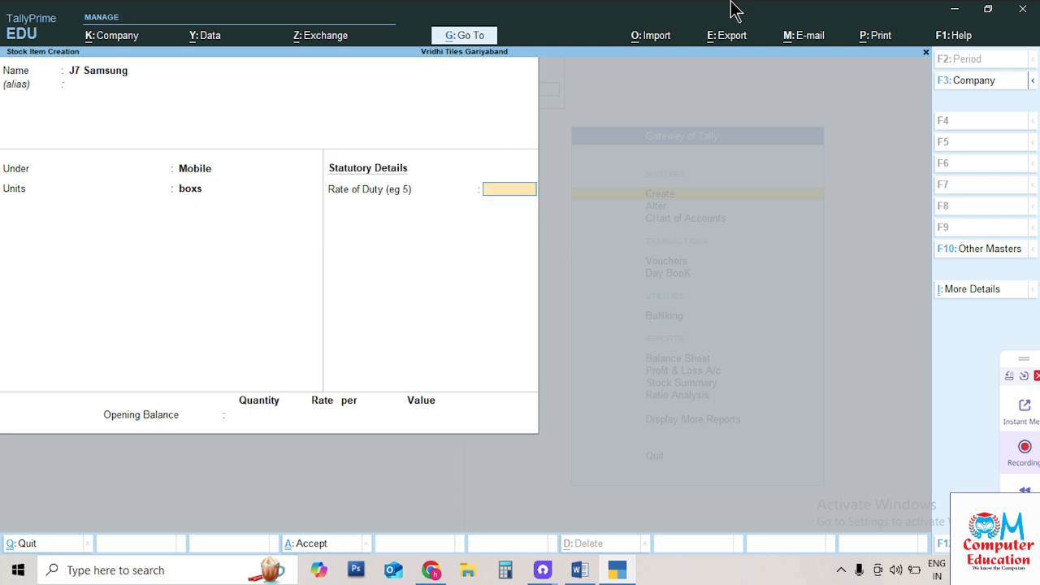
key("Return")
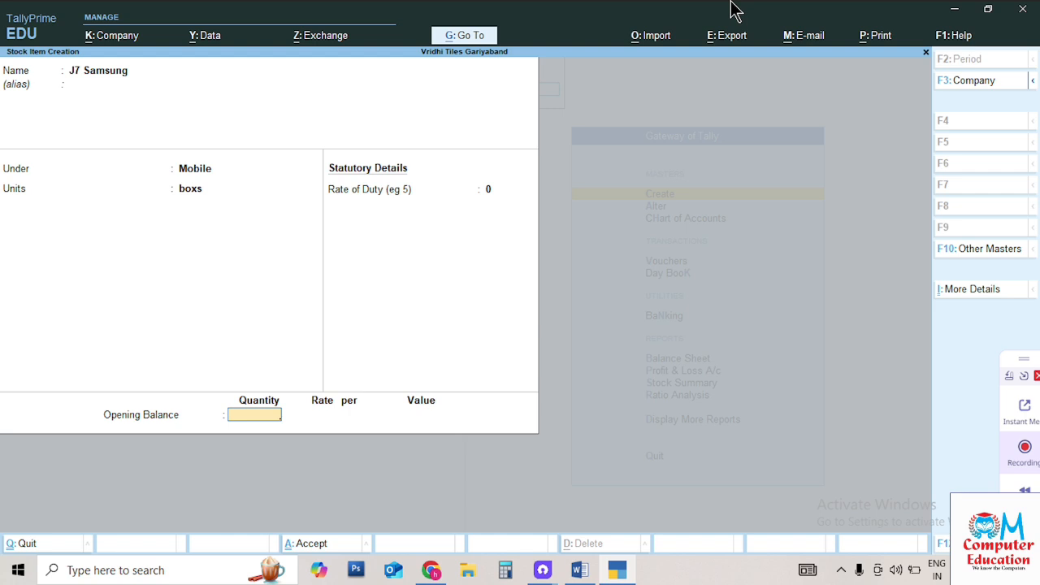
type("10")
key("Return")
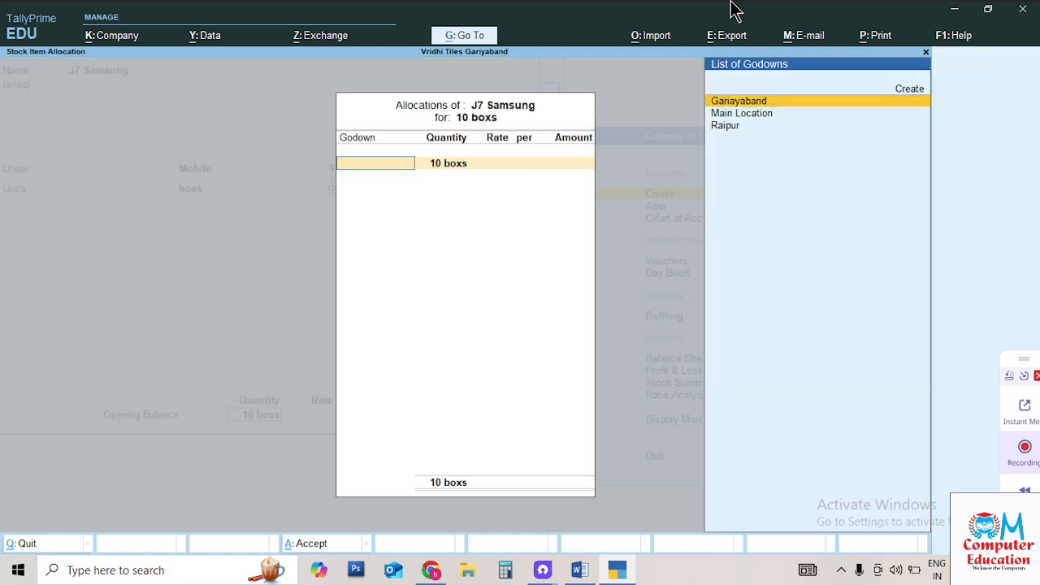
Allocate the 10 boxs to Main Location at 7,500 each, for 75,000 total
key("Down")
key("Return")
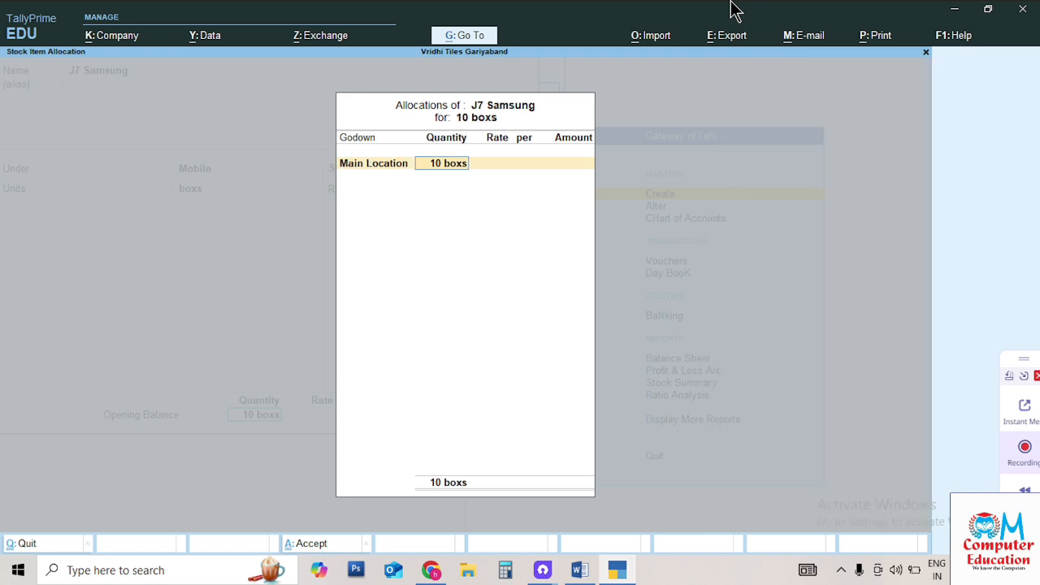
key("Return")
type("500")
key("Return")
key("Return")
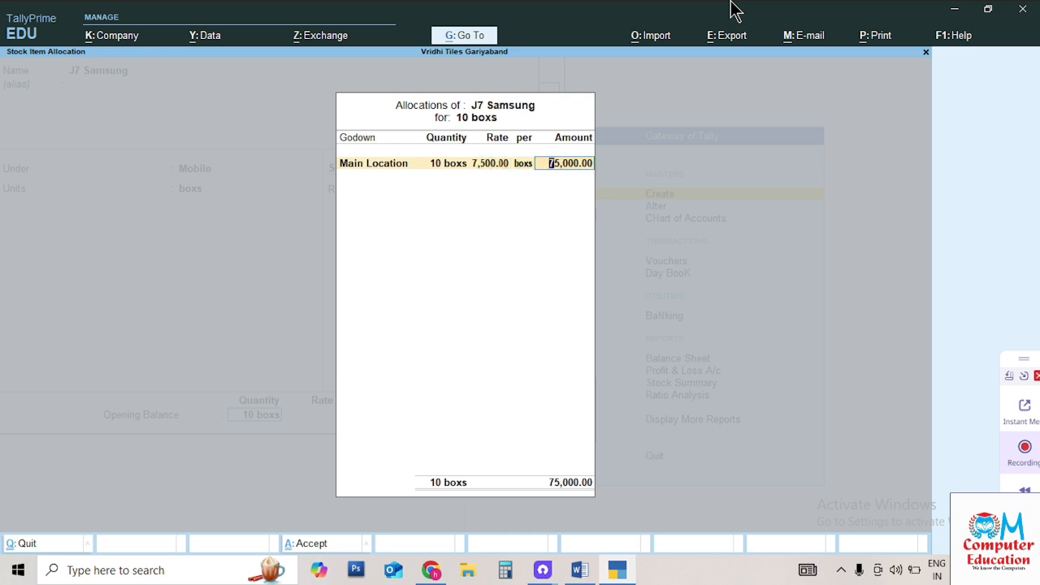
key("Return")
Create J5 Samsung under Mobile with unit boxs and an opening quantity of 20
key("Return")
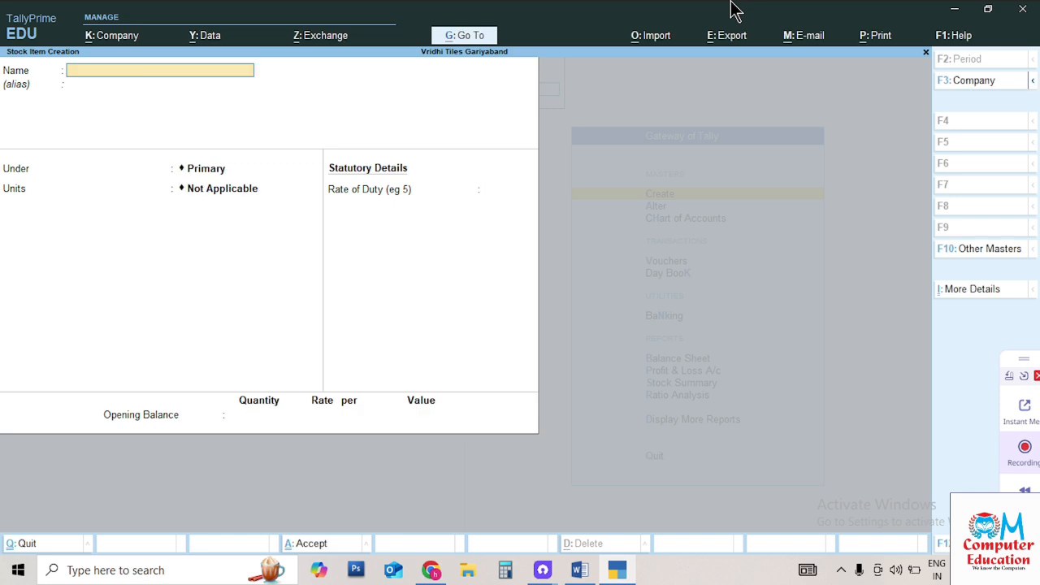
type("J5 Samsung")
key("Return")
key("Return")
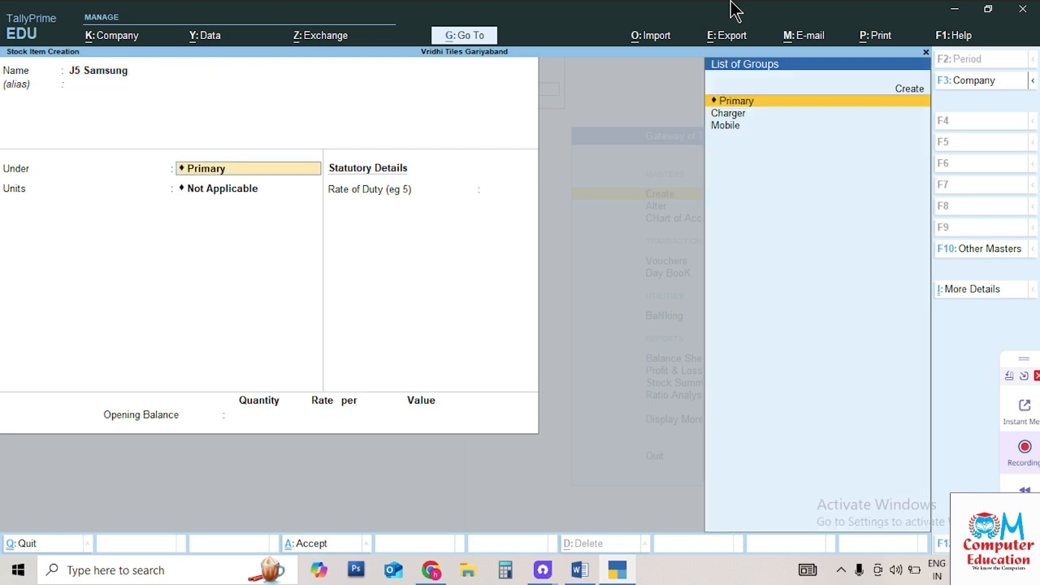
key("Down")
key("Down")
key("Return")
key("Down")
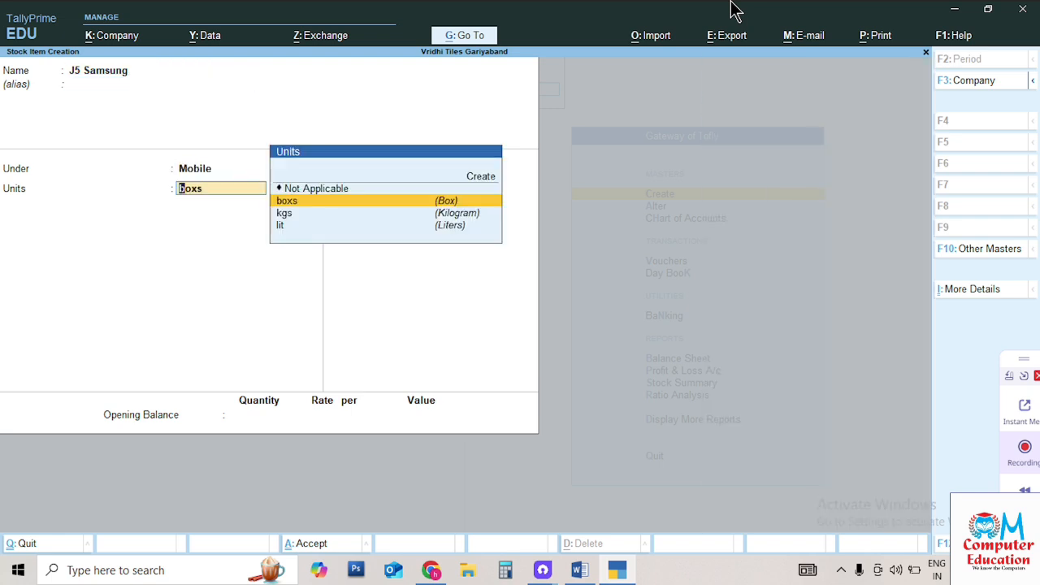
key("Return")
key("Return")
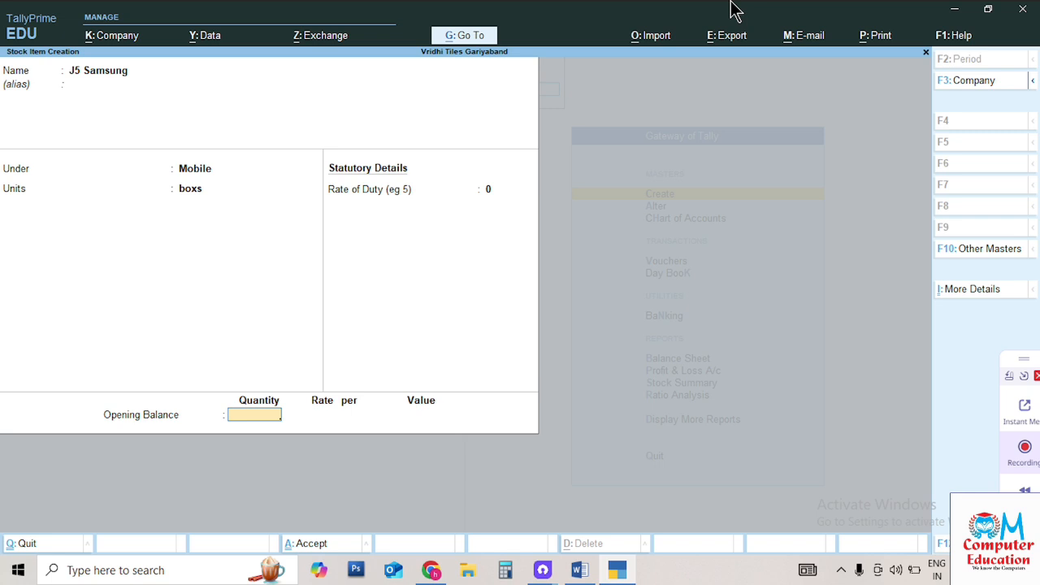
type("20")
key("Return")
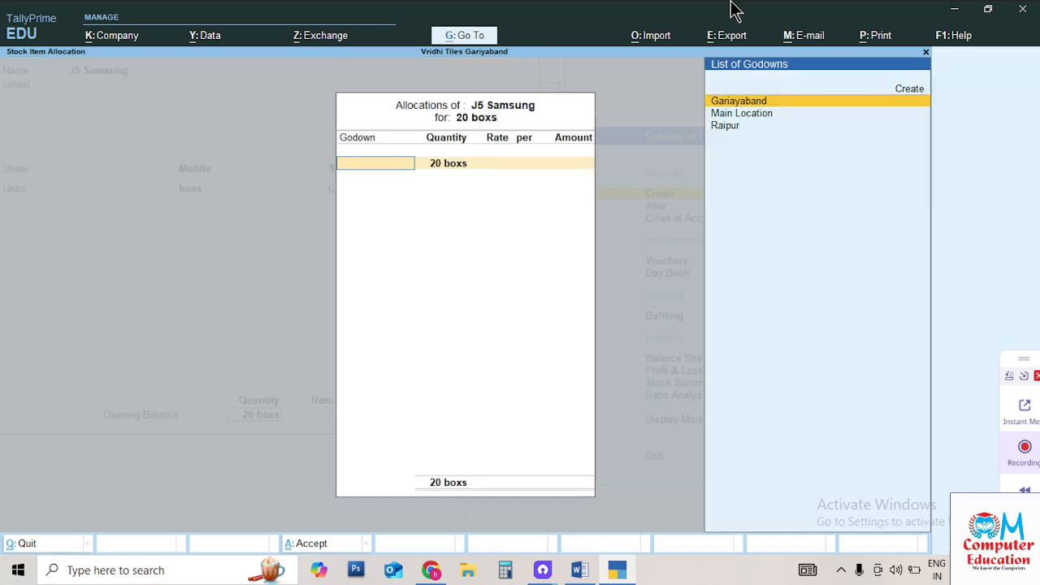
Allocate J5 Samsung's 20 boxs to Main Location at 8,500 each and save
key("Down")
key("Down")
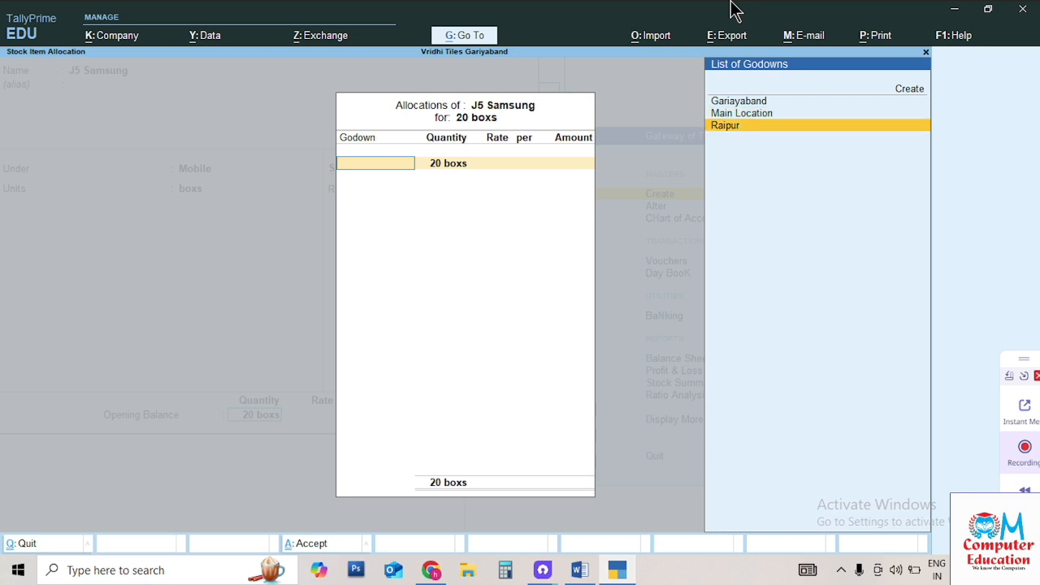
key("Up")
key("Return")
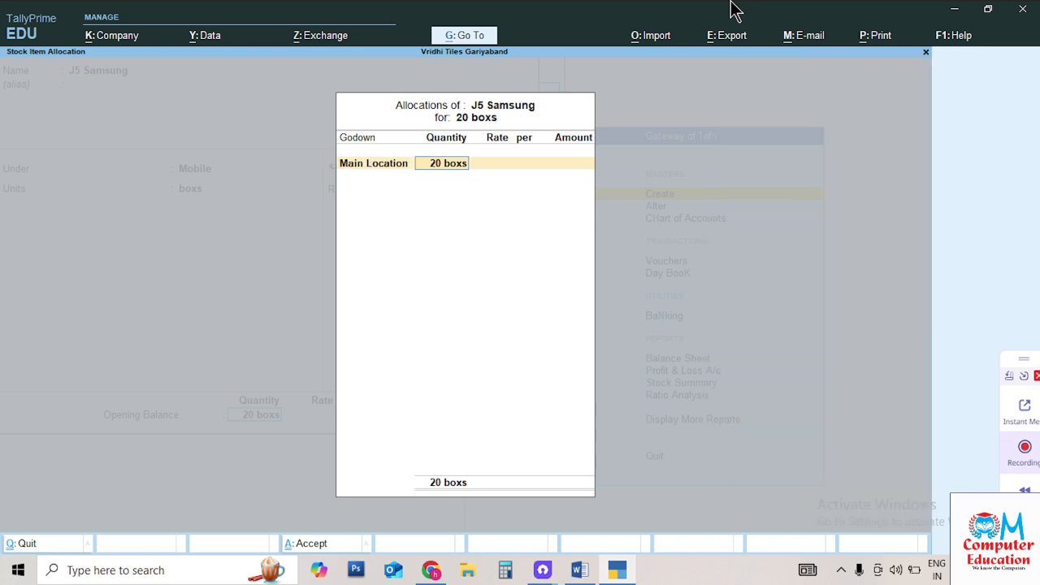
key("Return")
type("8500")
key("Return")
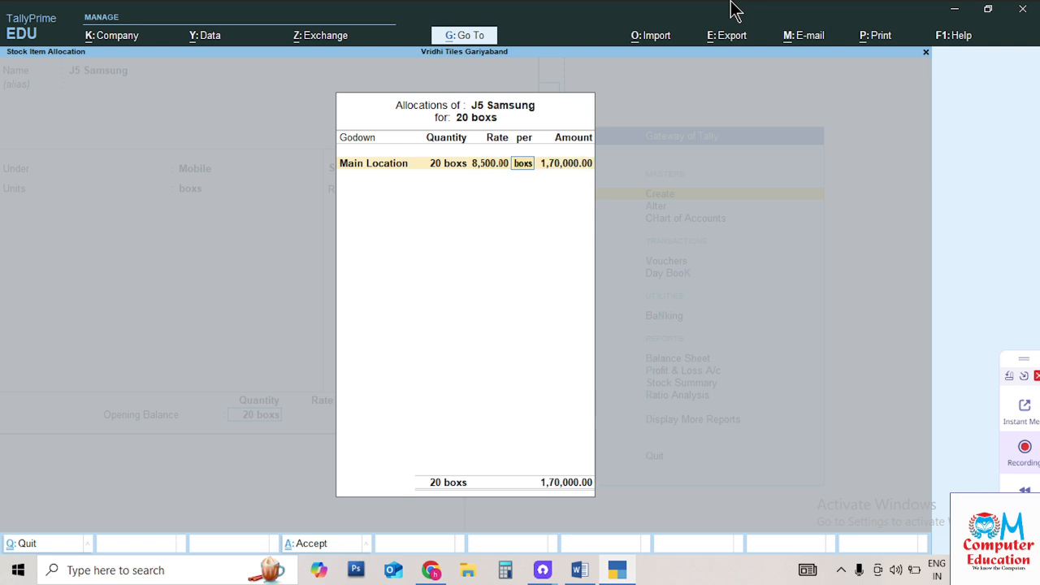
key("Return")
key("Return")
key("Return")
key("Return")
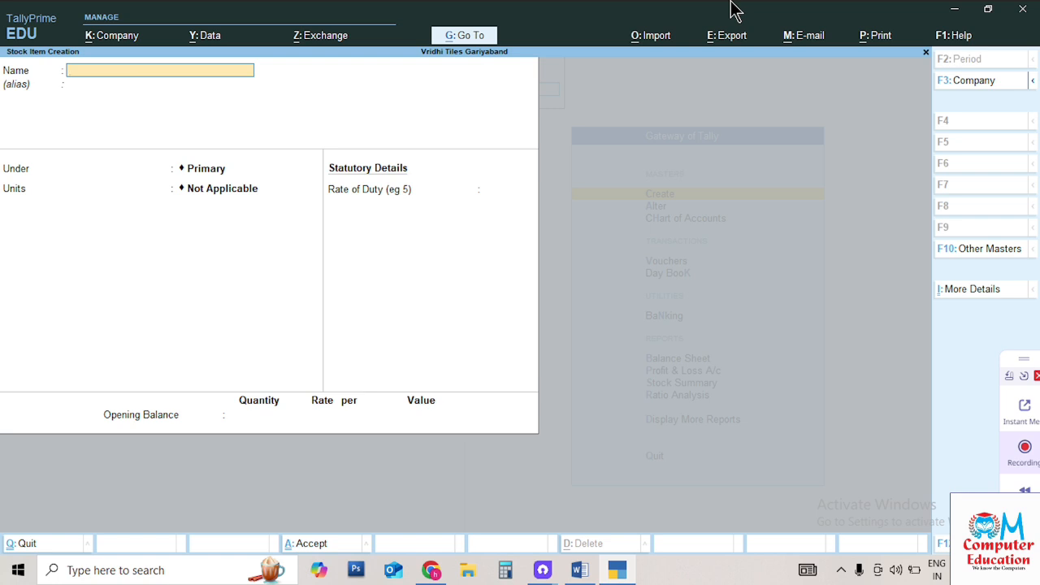
Name the new stock item C-Type Charger and place it under the Charger group
type("C-type Charger")
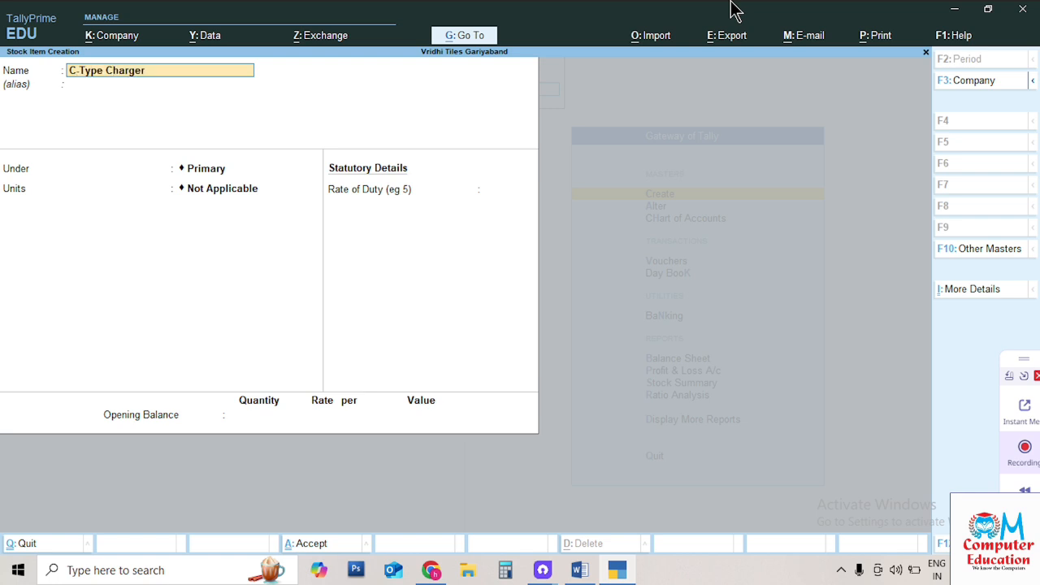
key("Return")
key("Return")
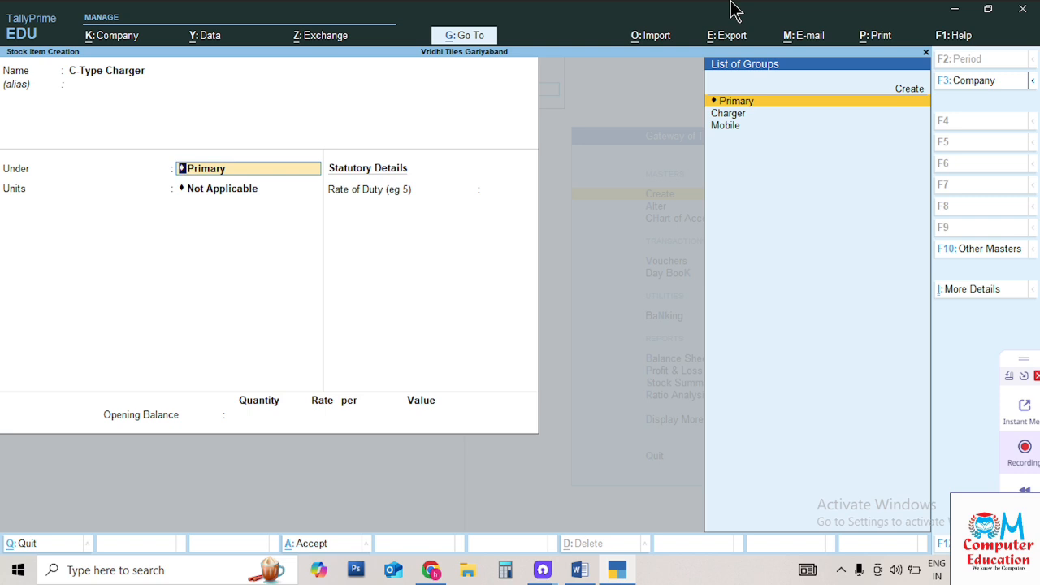
key("Down")
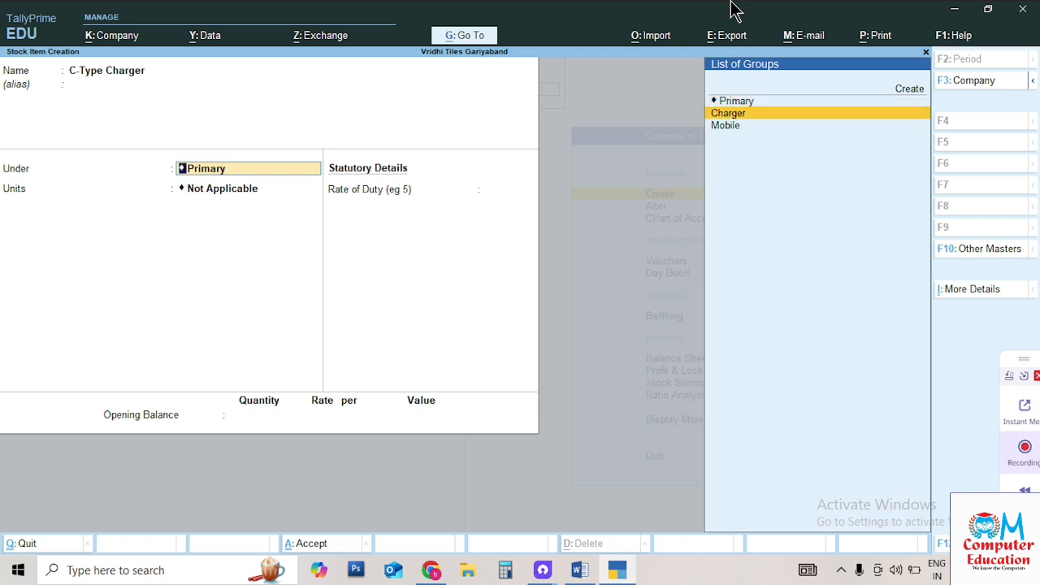
key("Return")
Create a new pcs (Pices) unit for the item and keep duty rate at 0
key("Down")
key("Down")
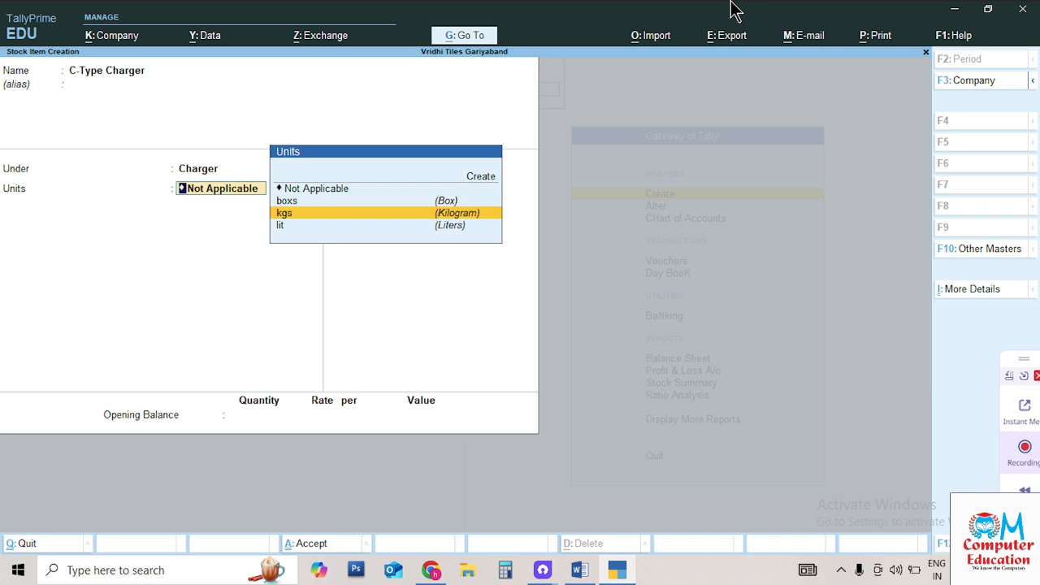
key("Up")
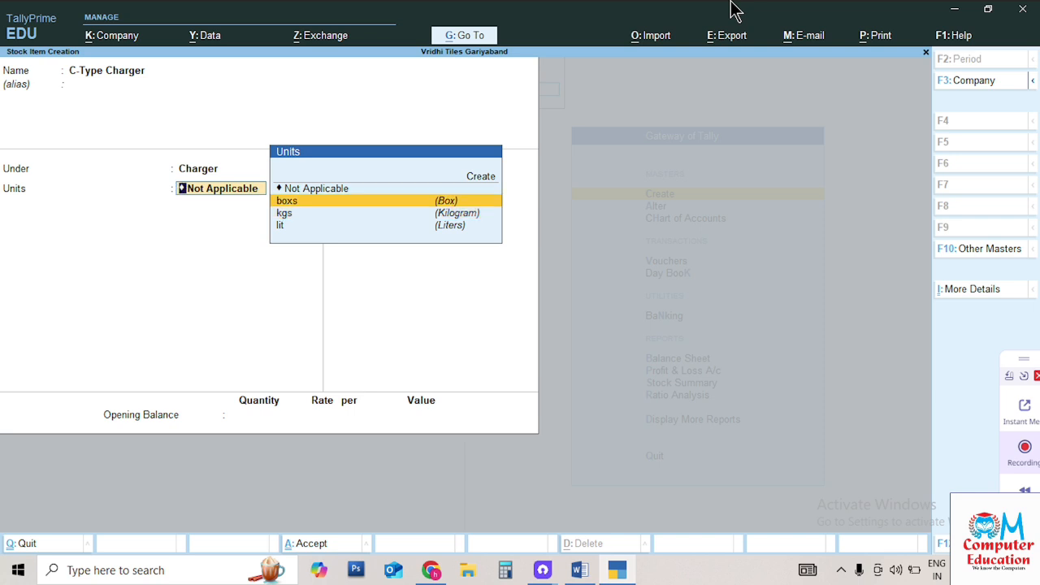
key("Up")
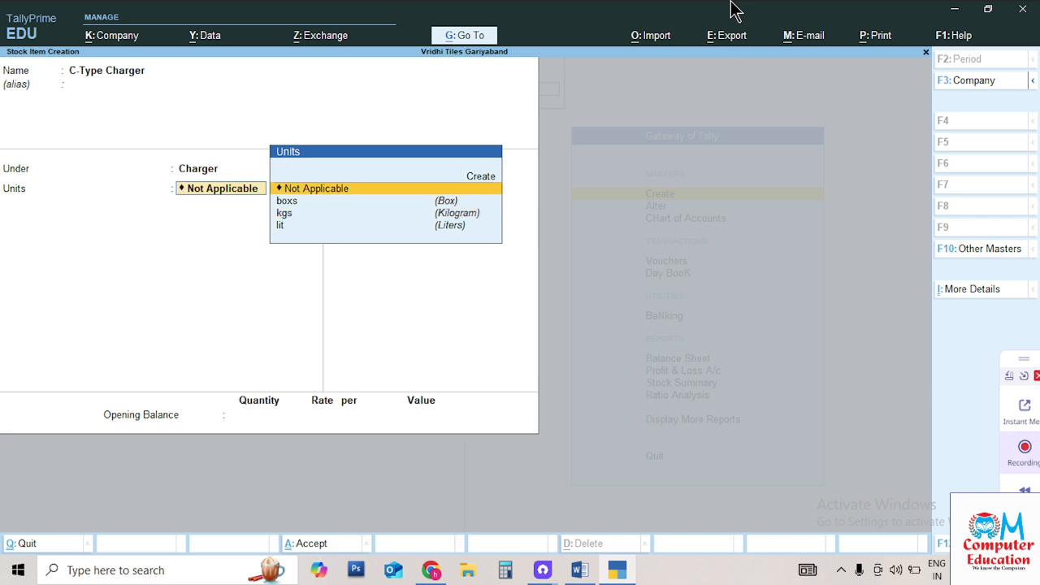
key("Up")
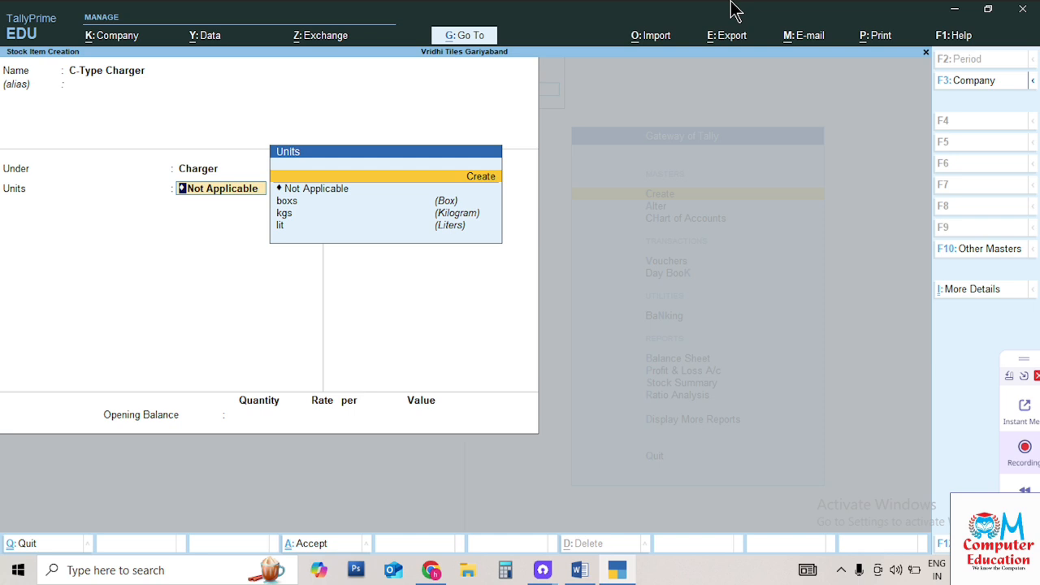
key("Return")
type("pcs")
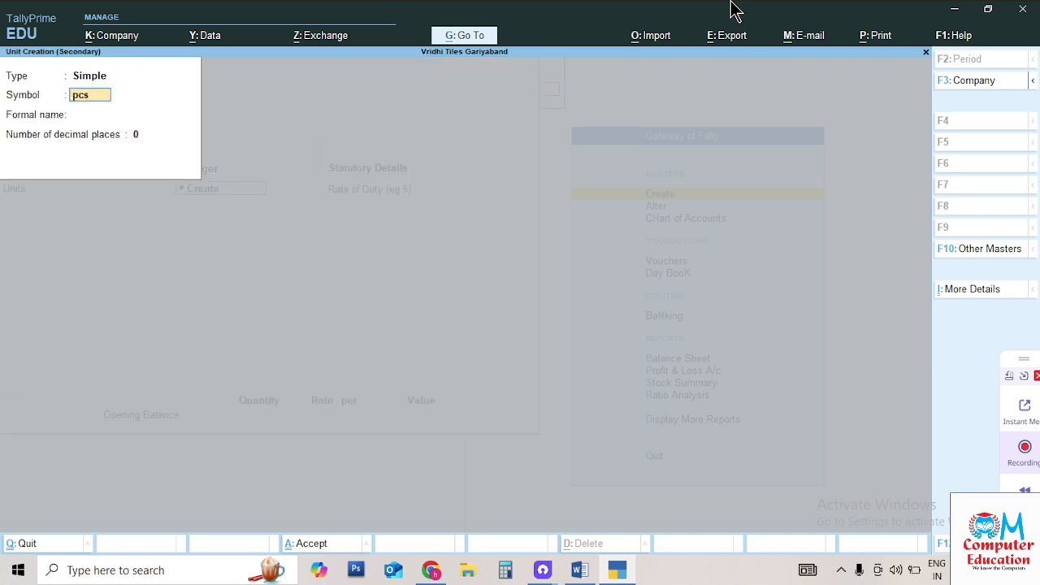
key("Return")
type("Pices")
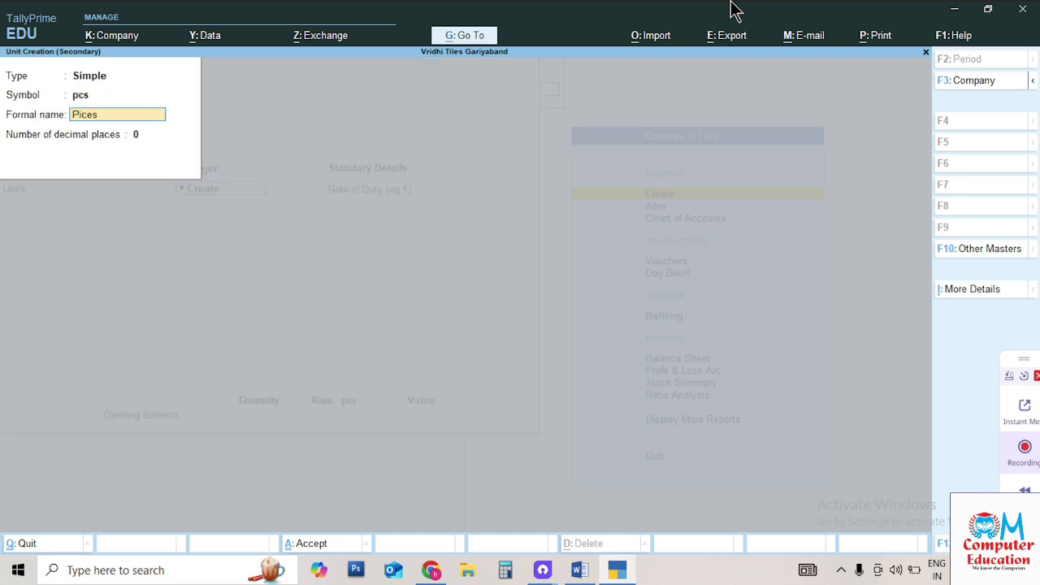
key("Return")
key("Return")
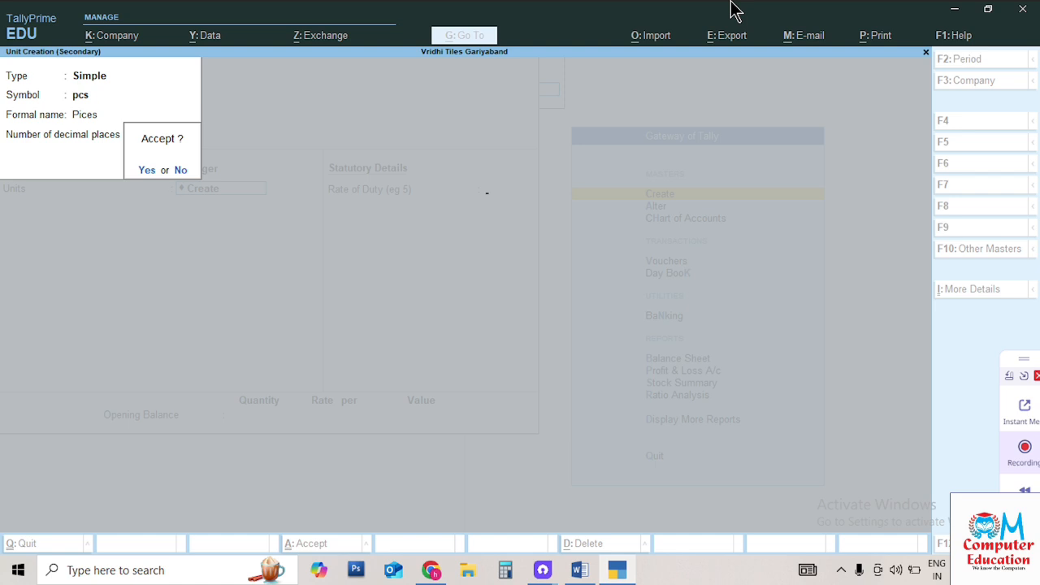
key("Return")
key("Return")
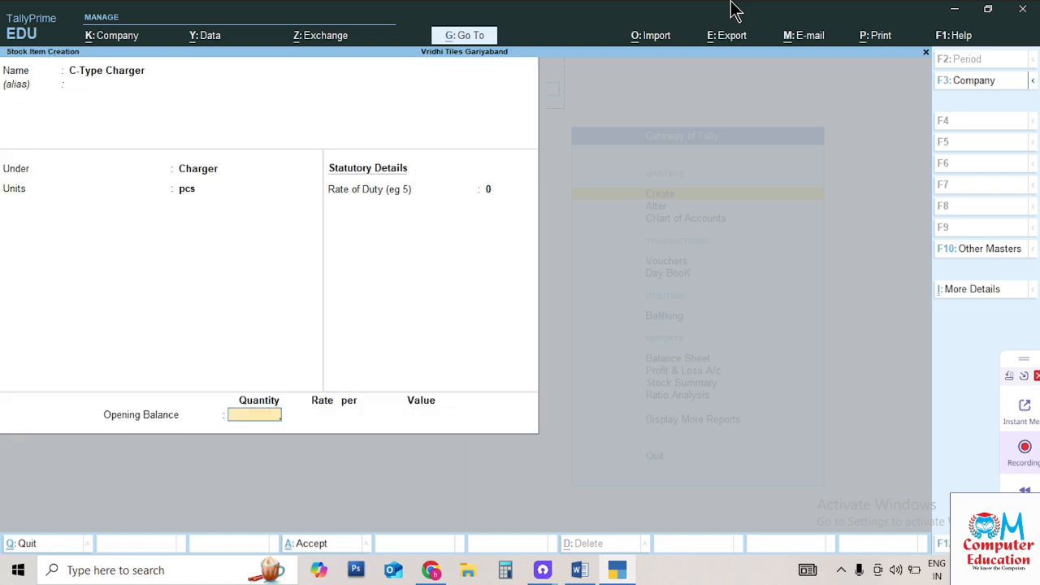
Give C-Type Charger 100 pcs in Main Location at 25.00, save it, and quit the blank form
type("100")
key("Return")
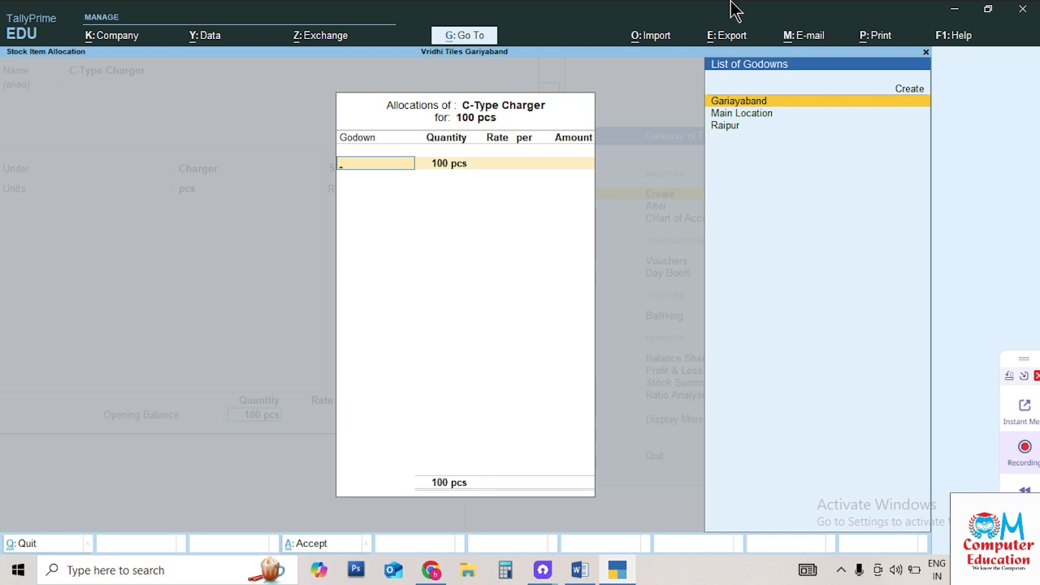
key("Down")
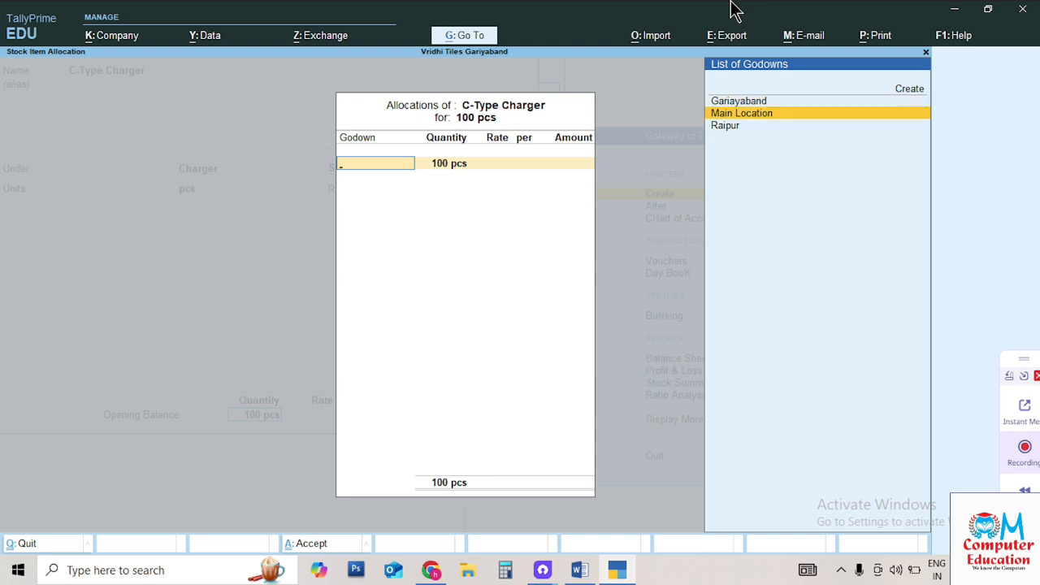
key("Return")
key("Return")
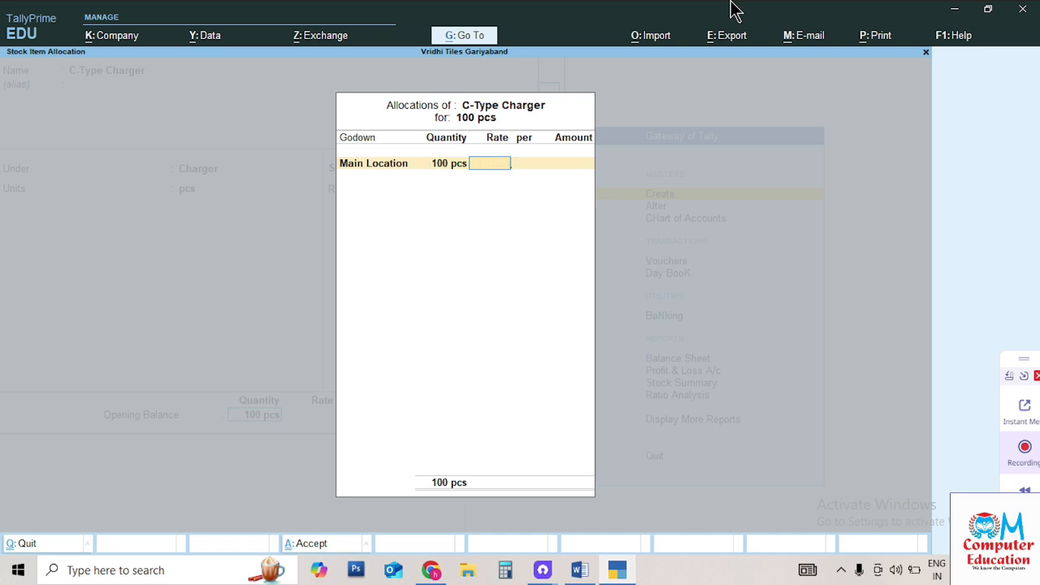
type("25")
key("Return")
key("Return")
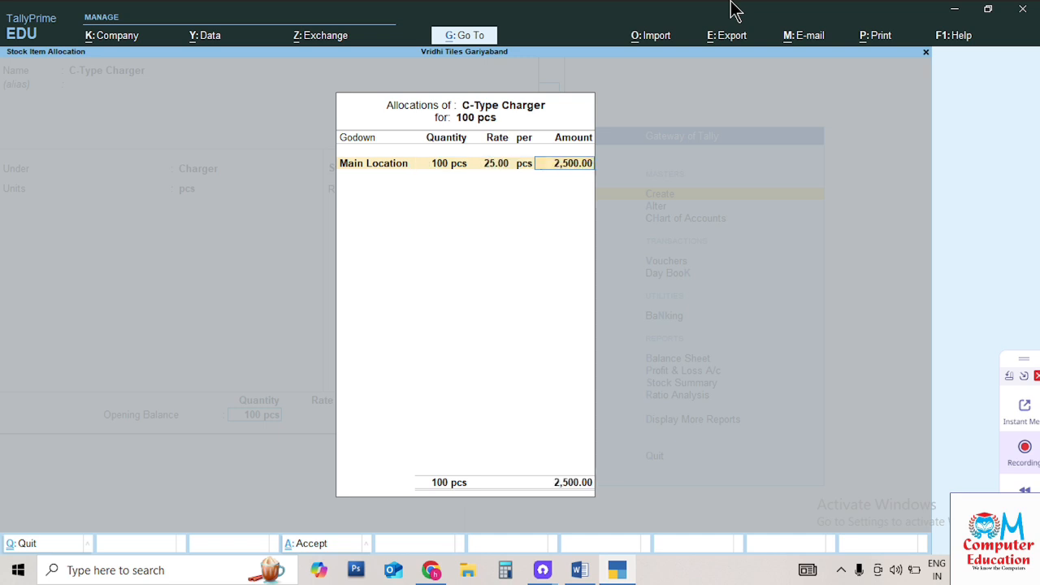
key("Return")
key("Return")
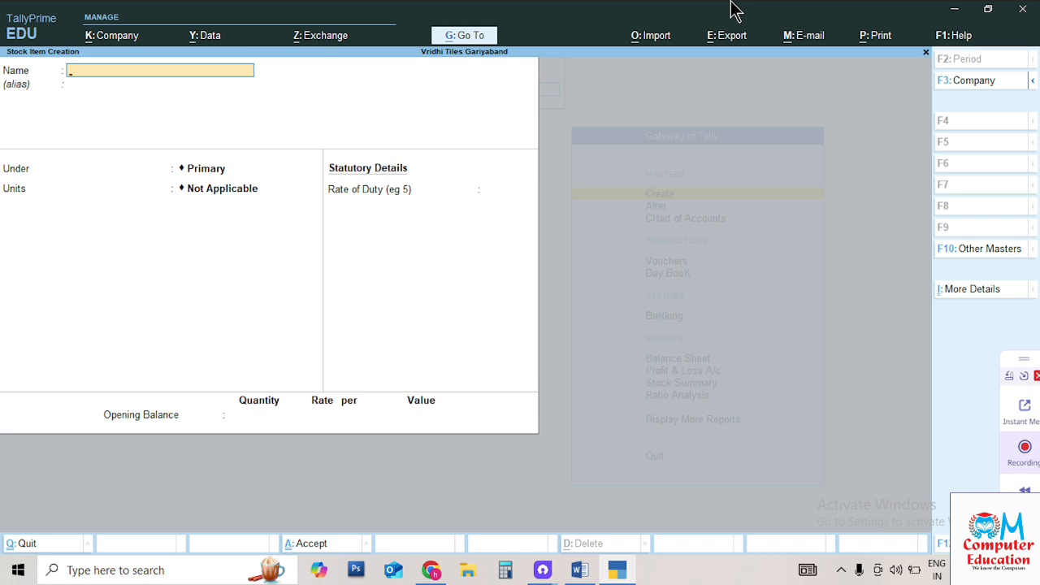
key("Escape")
key("Return")
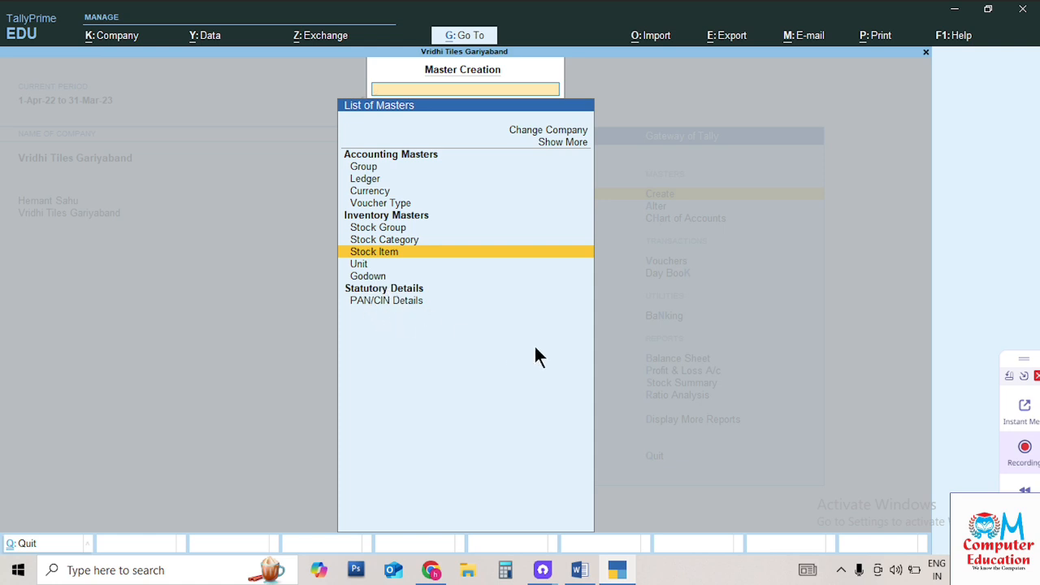
Enter the company's PAN and CIN in PAN/CIN Details, accept, and return to Gateway of Tally
key("Down")
key("Down")
key("Down")
key("Down")
key("Return")
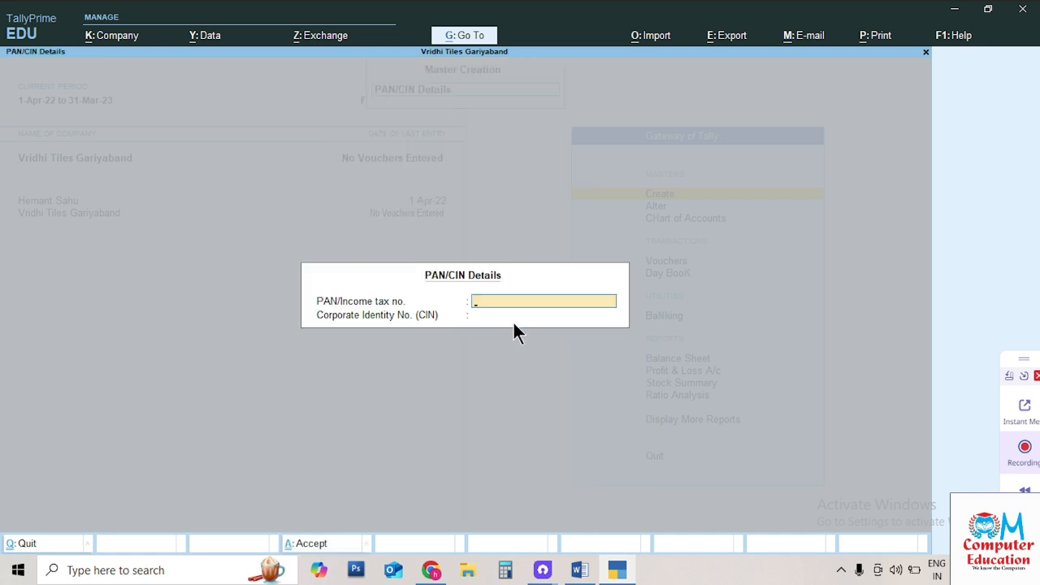
type("DKJFBDFJBF")
key("Return")
type("DJKEFEHWFEWBFEWJHB")
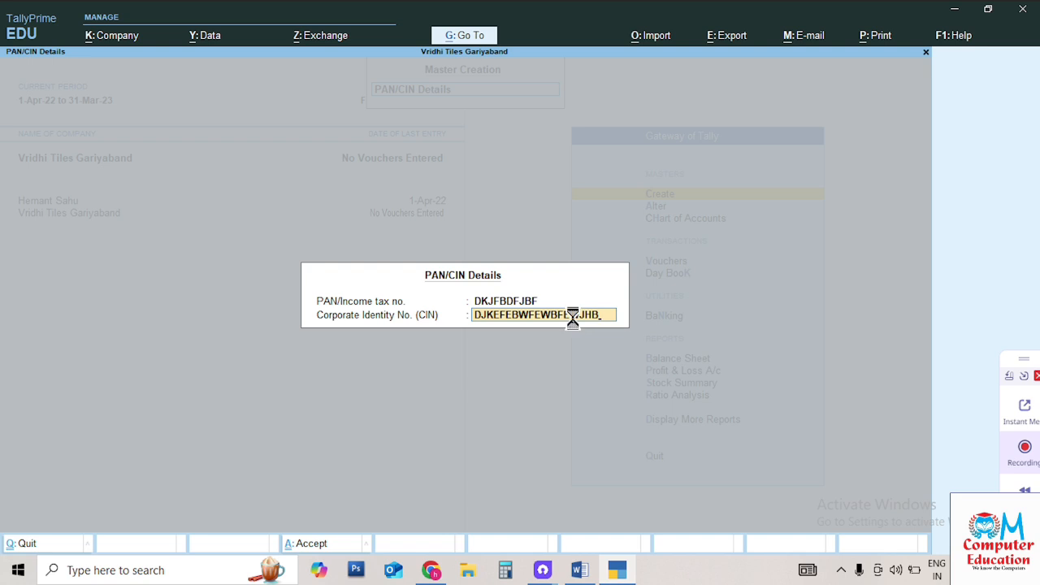
key("Return")
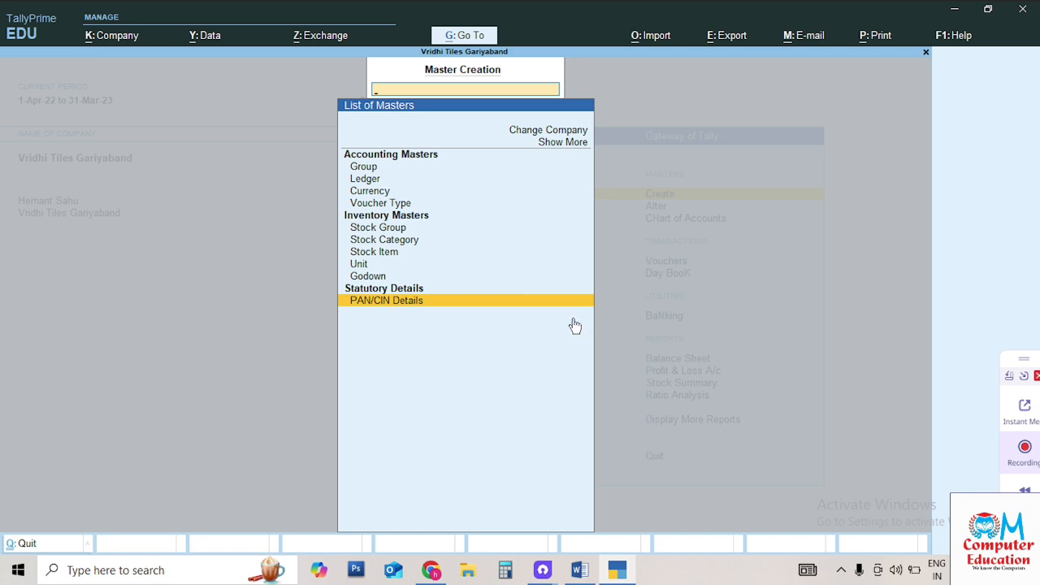
key("Escape")
Go to Alter > Ledger and open the Purchase ledger from the List of Ledgers
key("Down")
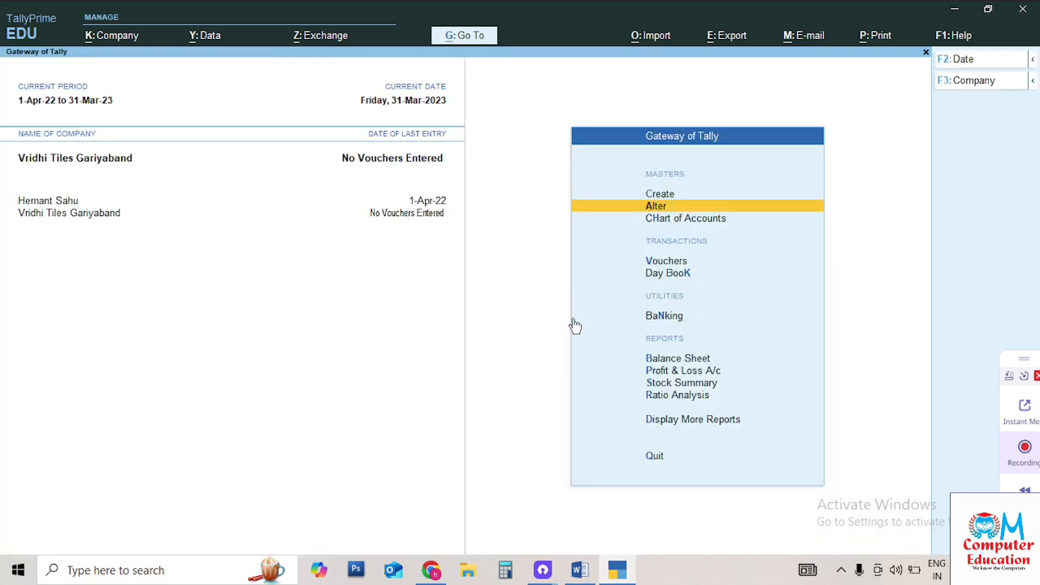
key("Return")
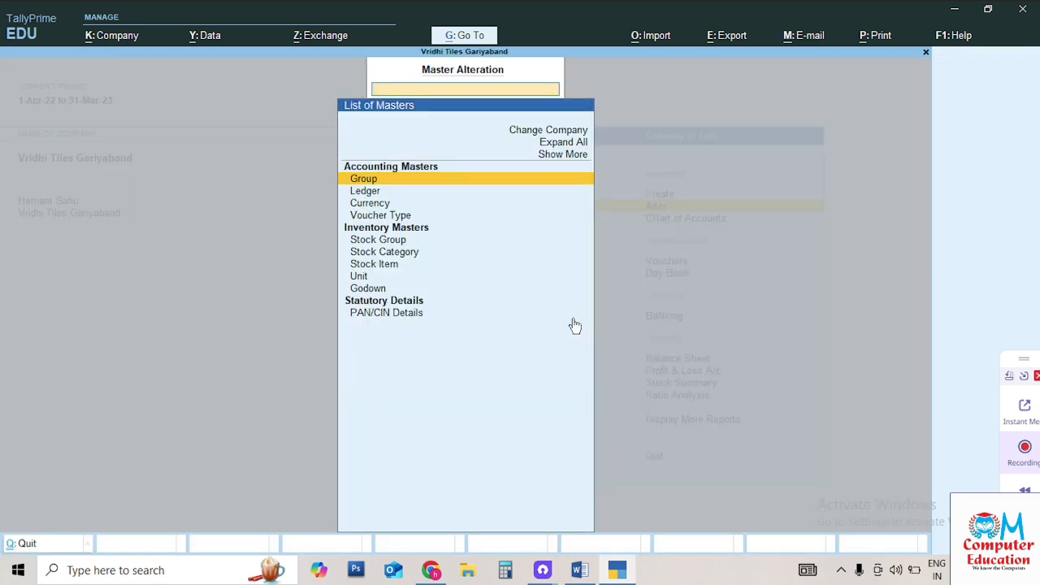
key("Down")
key("Return")
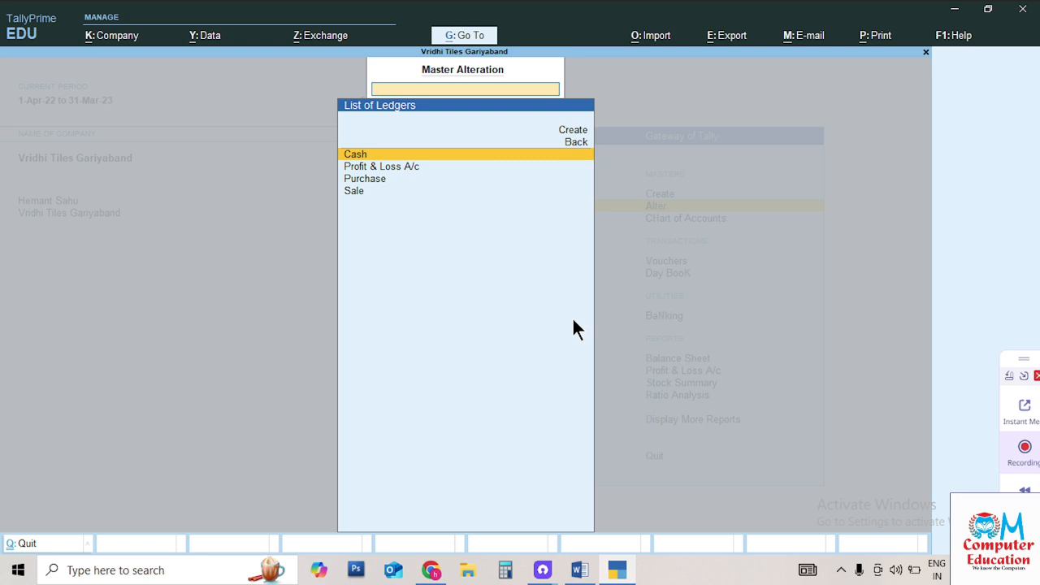
key("Down")
key("Down")
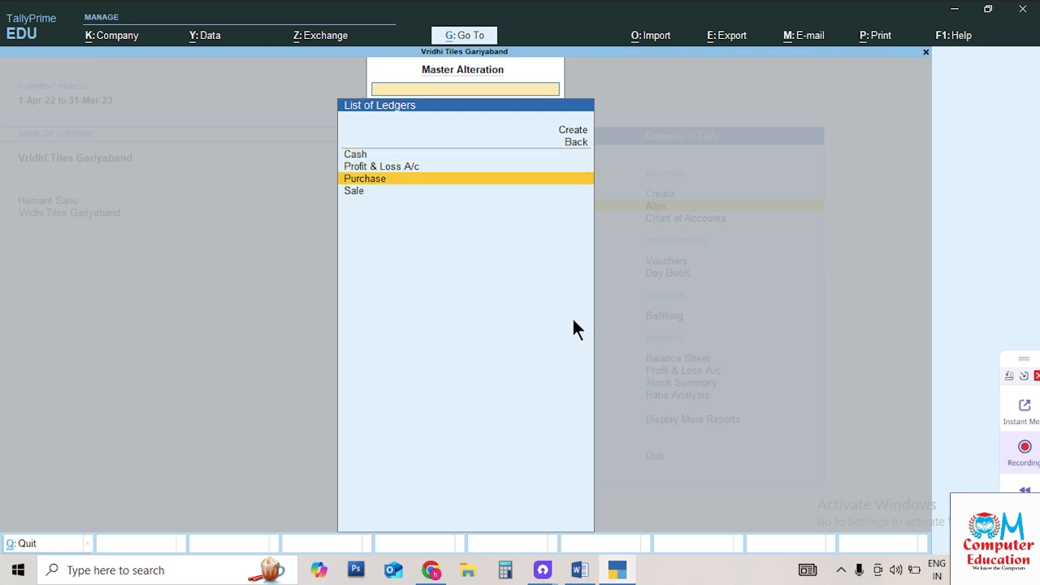
key("Down")
key("Up")
key("Up")
key("Up")
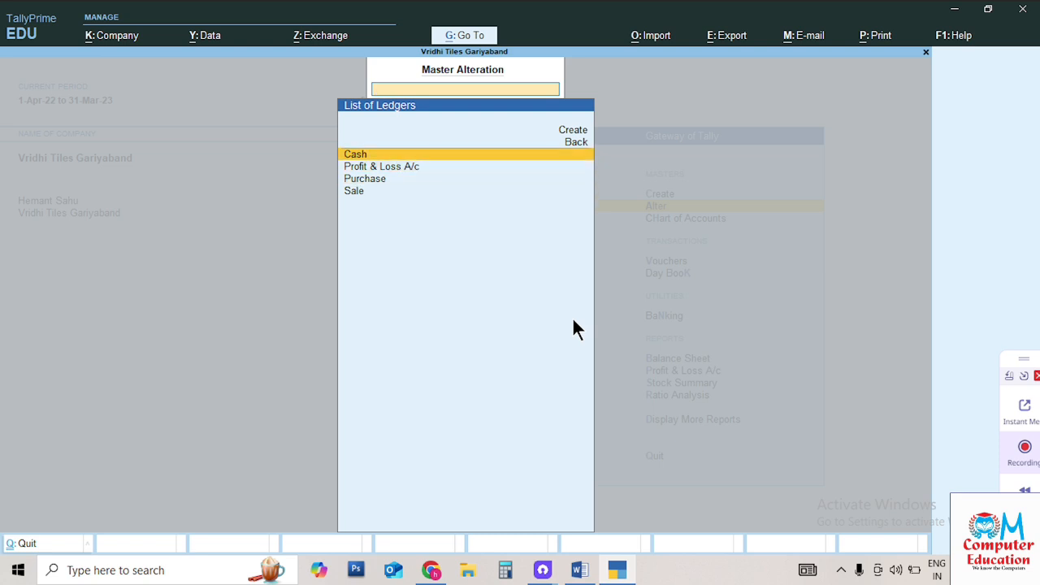
key("Down")
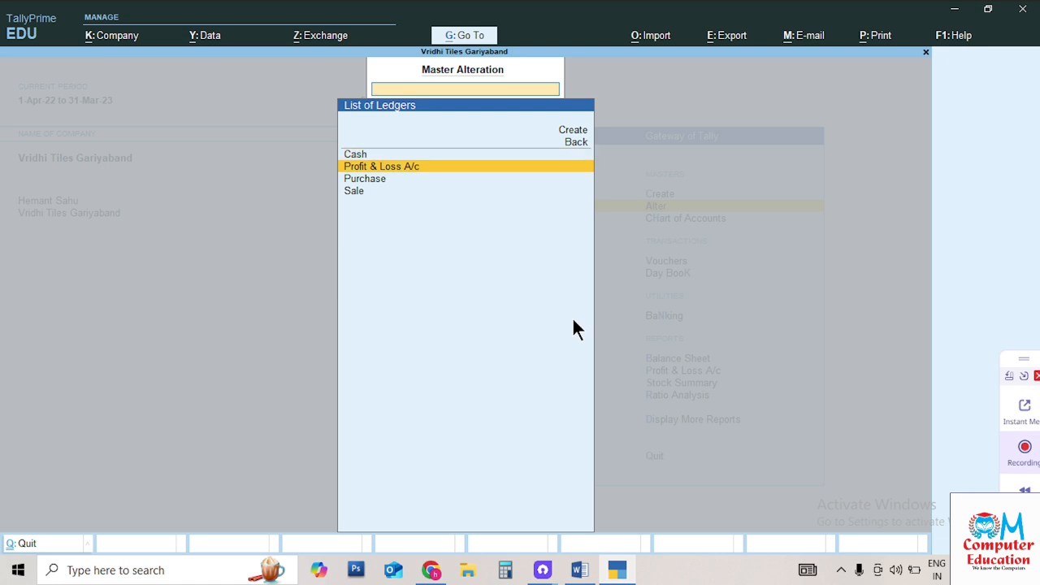
key("Down")
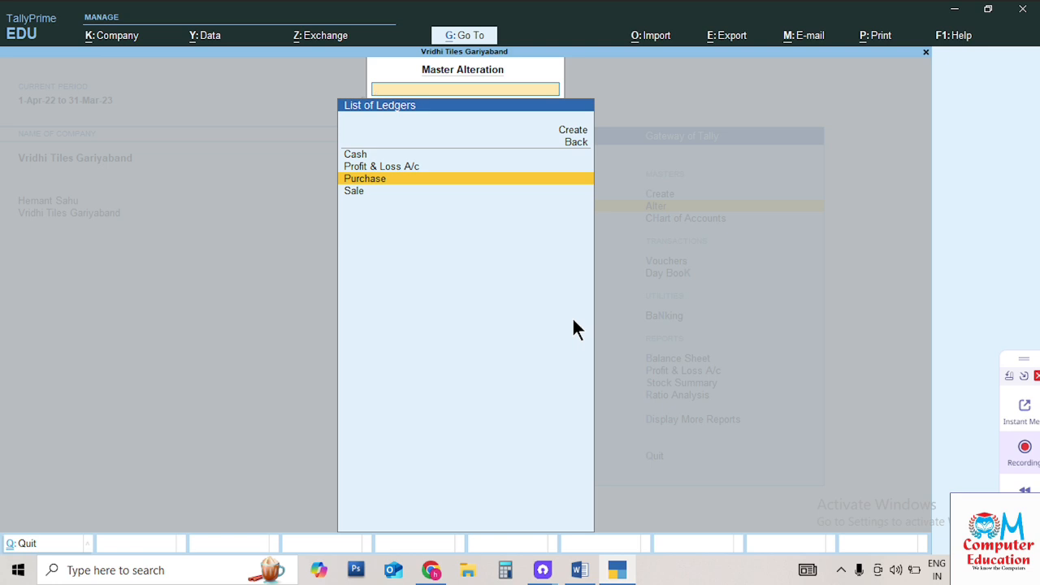
key("Return")
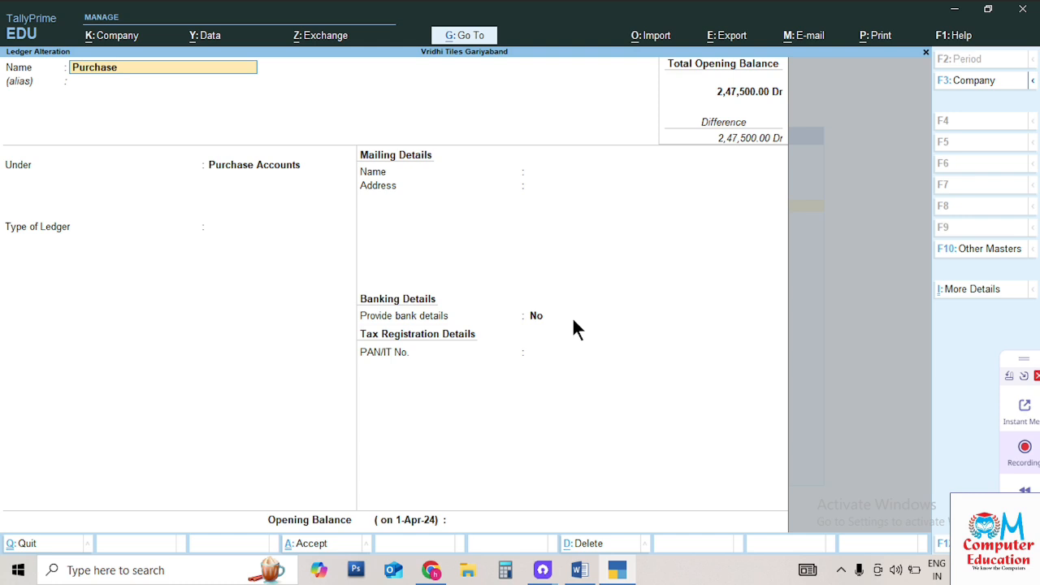
Change the ledger name from Purchase to Purchasess and accept the alteration
type("ssssssssdhbvdsjvb")
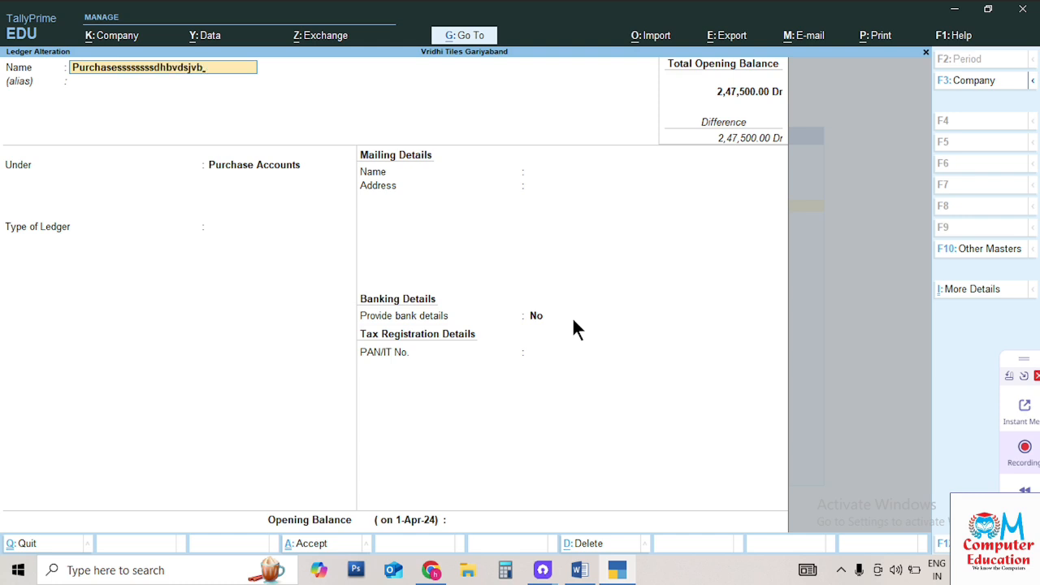
key("BackSpace")
key("BackSpace")
key("BackSpace")
key("BackSpace")
key("BackSpace")
key("BackSpace")
key("BackSpace")
key("BackSpace")
key("BackSpace")
key("BackSpace")
key("BackSpace")
key("BackSpace")
key("BackSpace")
key("BackSpace")
key("BackSpace")
key("BackSpace")
key("Return")
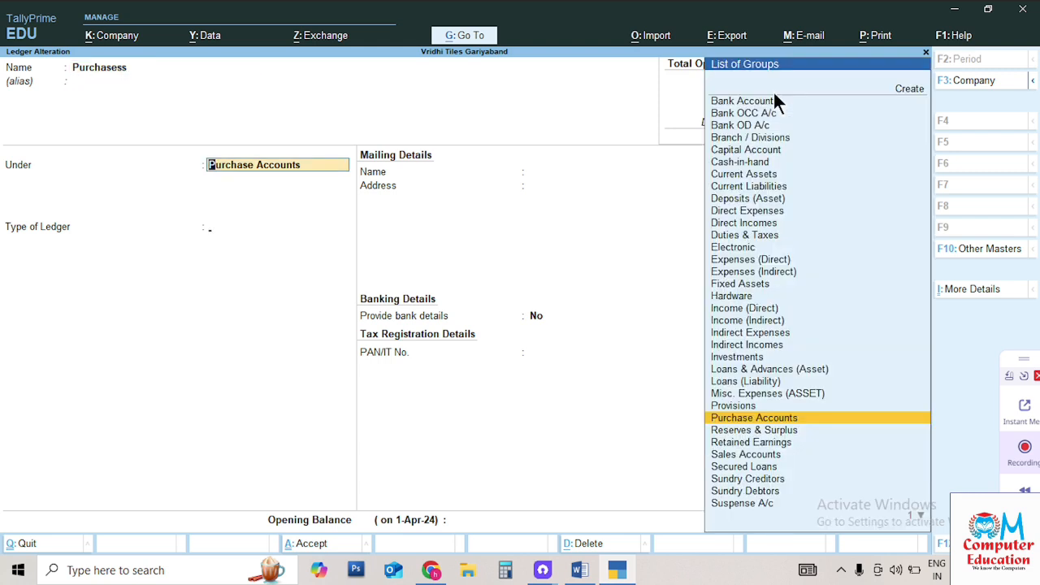
key("Return")
key("Return")
key("Return")
key("Return")
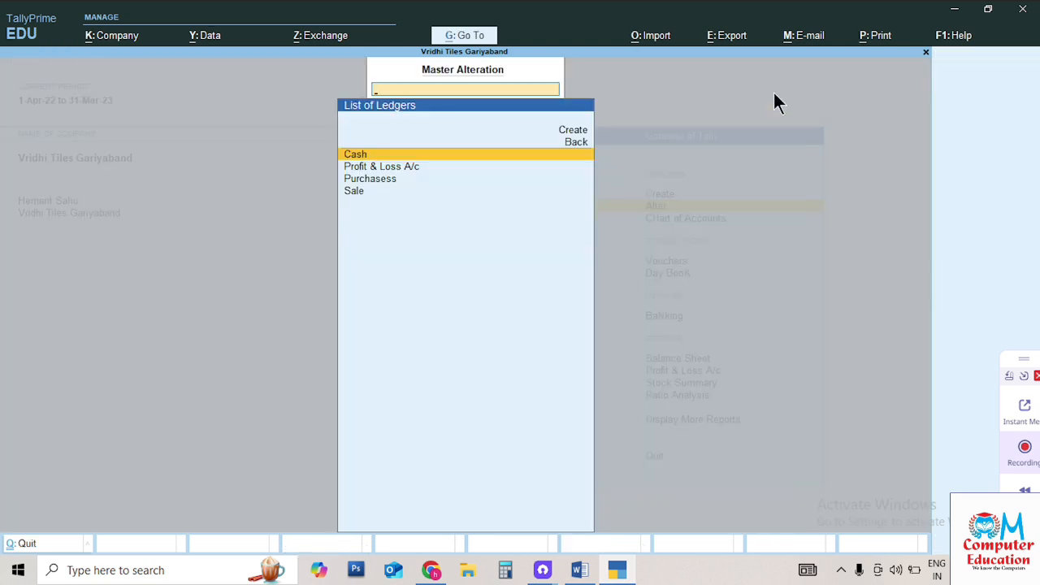
Open the Sale ledger under Sales Accounts to review it, then begin quitting without changes
key("Down")
key("Down")
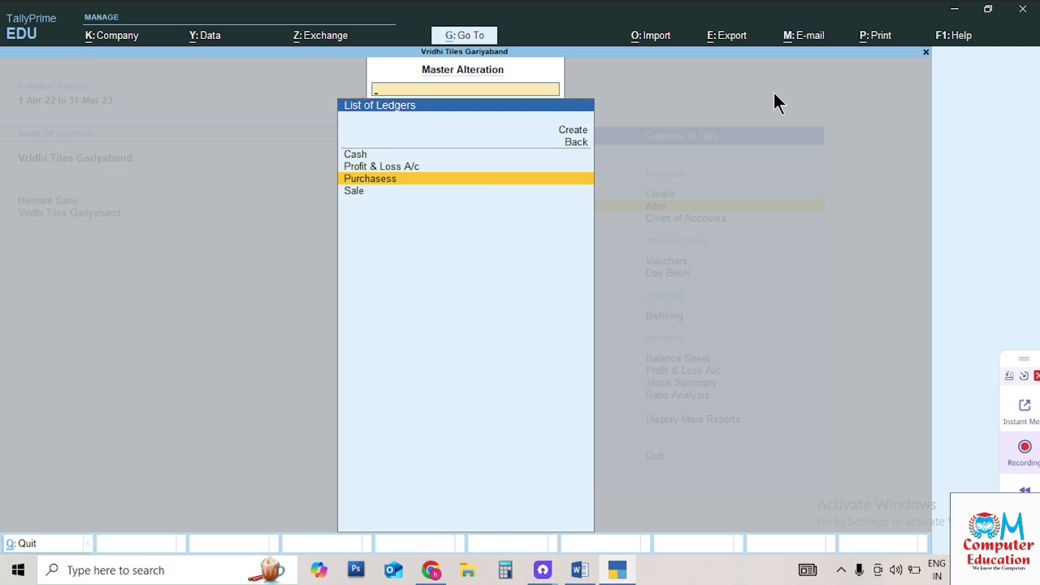
key("Down")
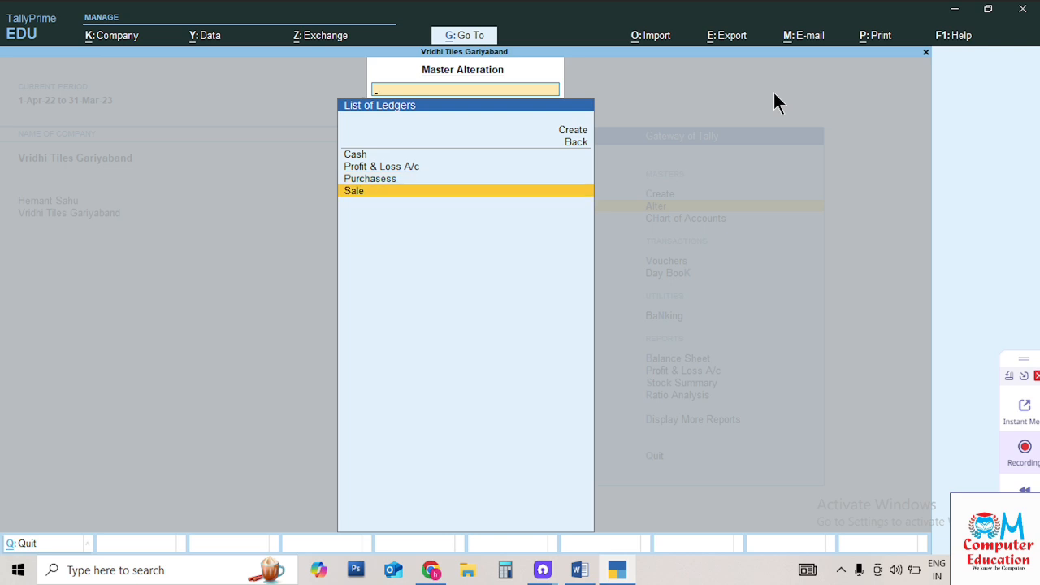
key("Return")
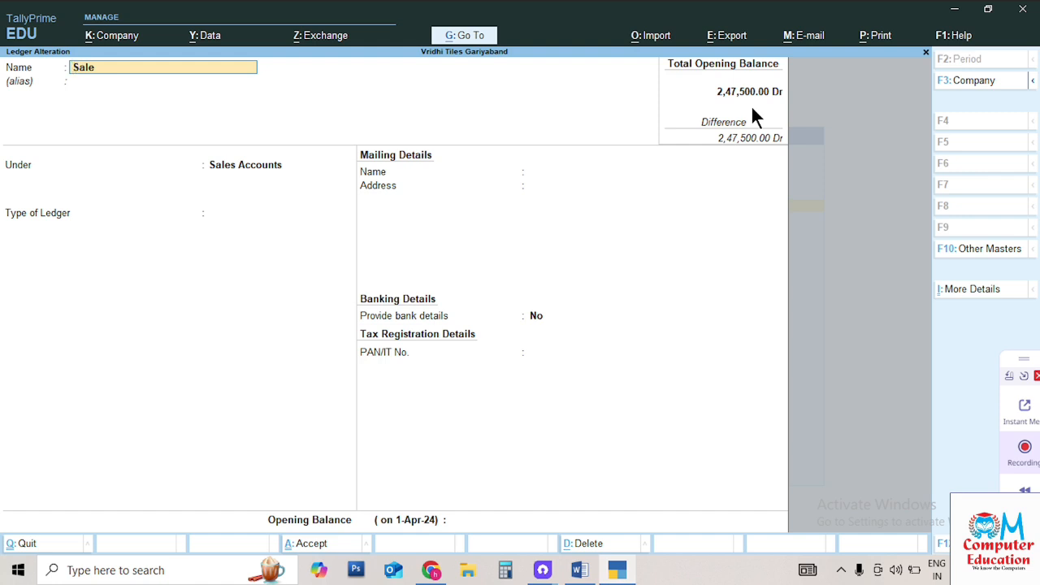
key("BackSpace")
key("Escape")
Quit the Sale ledger without saving and bring up the list of stock categories
key("y")
key("Escape")
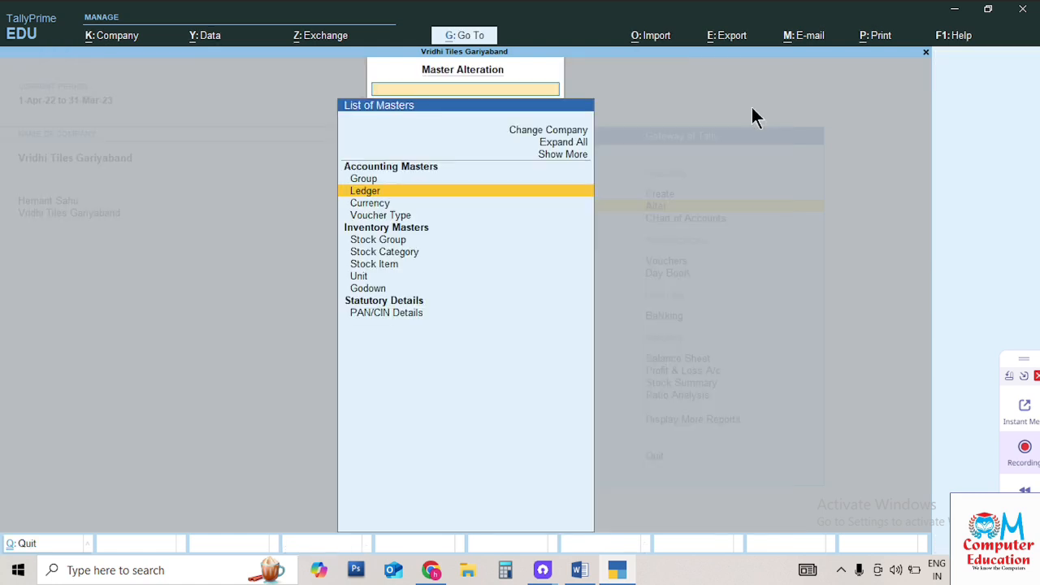
key("Down")
key("Down")
key("Down")
key("Down")
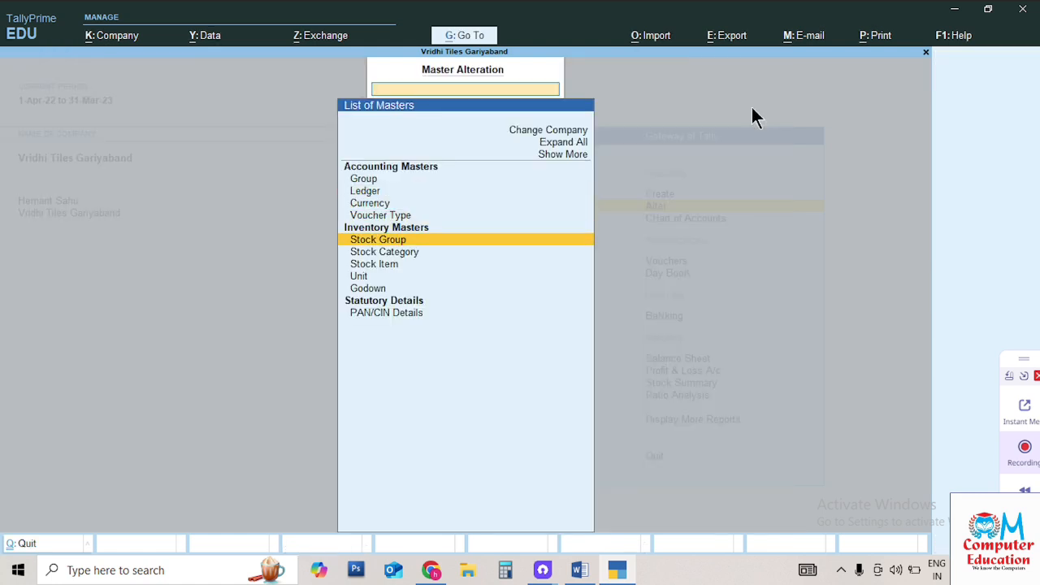
key("Return")
key("Escape")
key("Down")
key("Return")
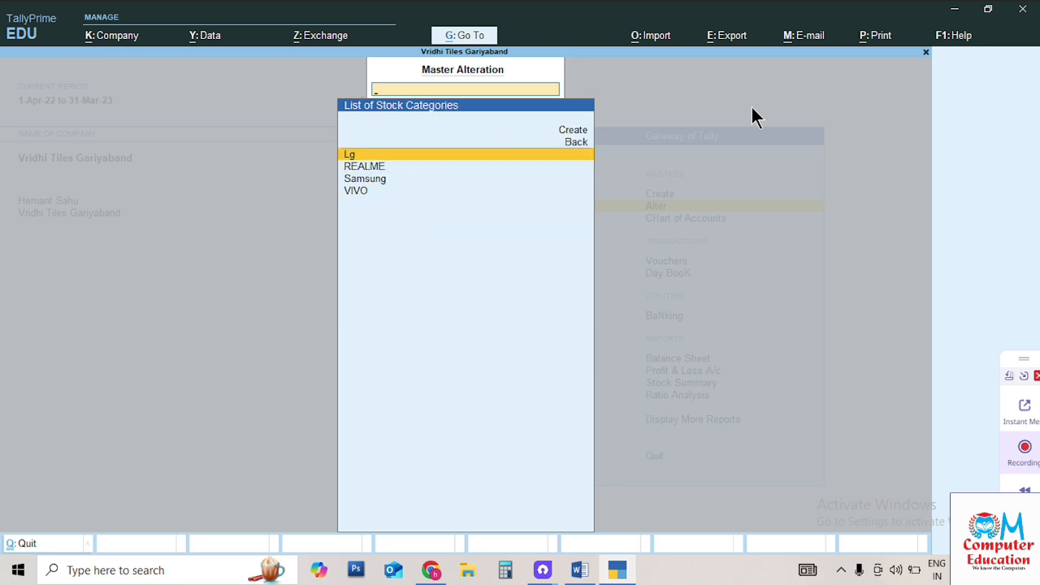
Rename the stock category Lg to LG and save it
key("Return")
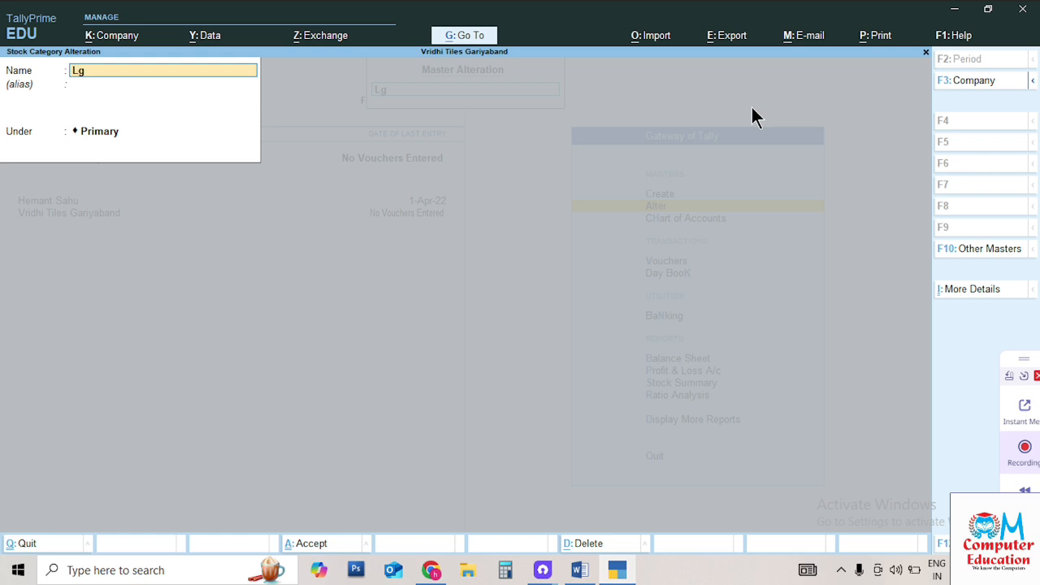
key("BackSpace")
type("G")
key("Return")
key("Return")
key("Return")
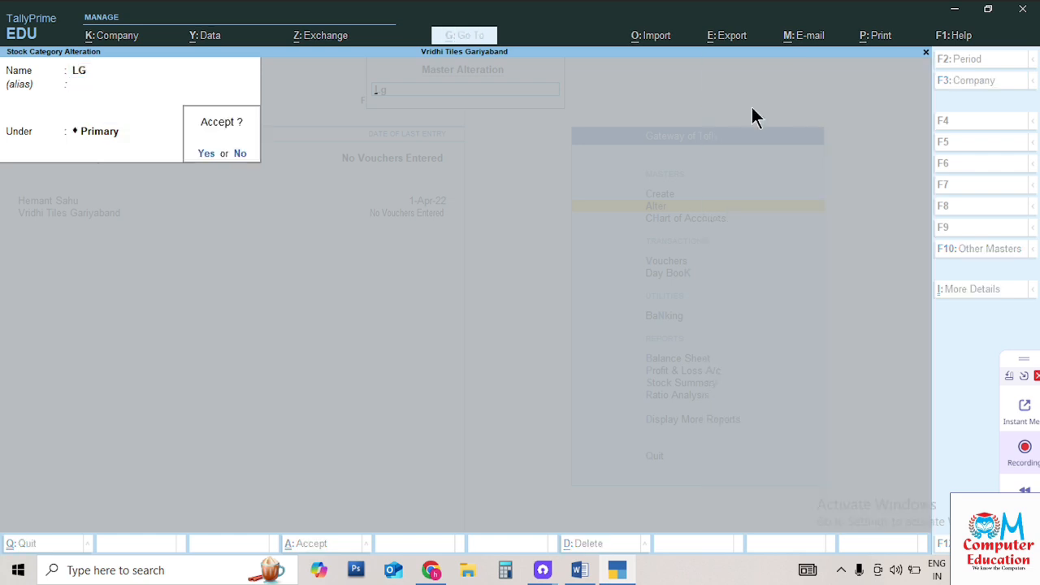
key("Return")
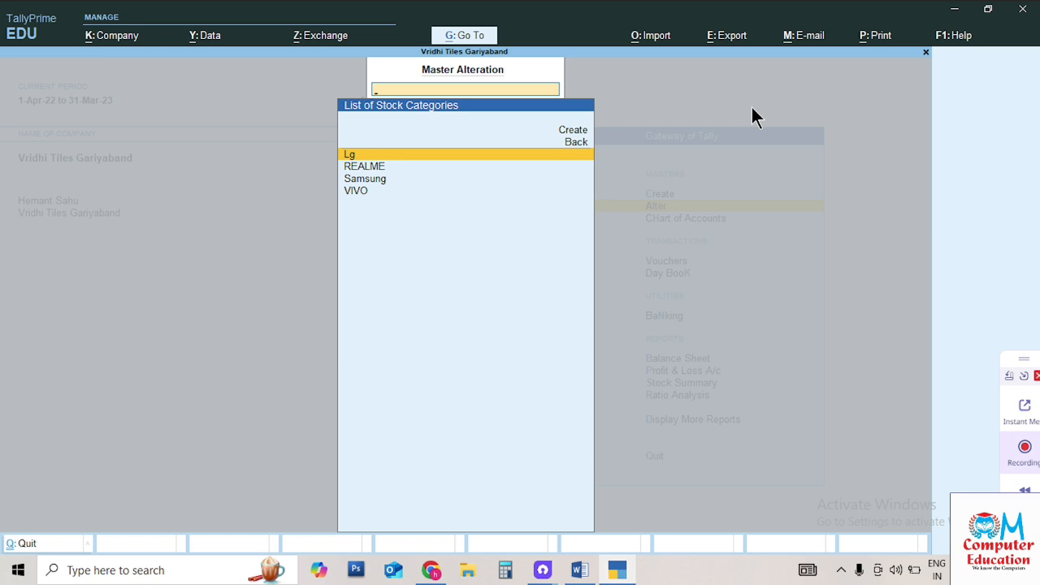
Leave Master Alteration, open the Master Creation list, and switch to the Tally notes in Word
key("Escape")
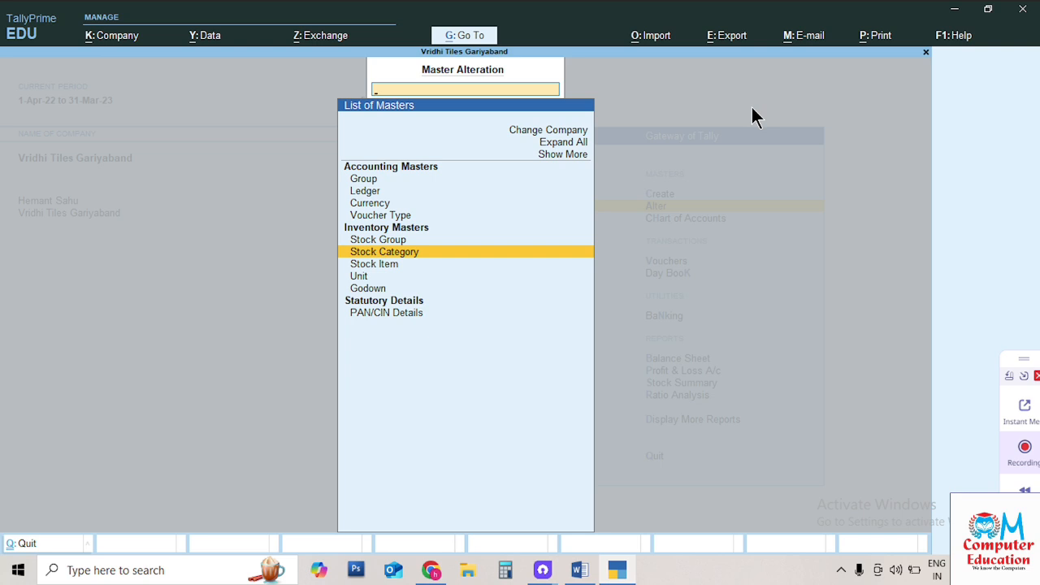
key("Escape")
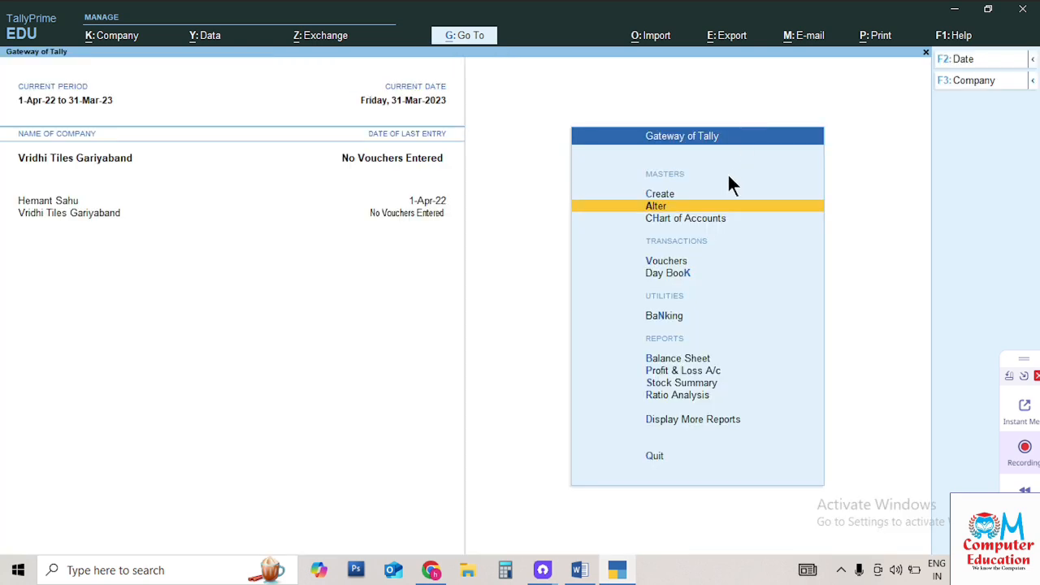
key("Up")
key("Return")
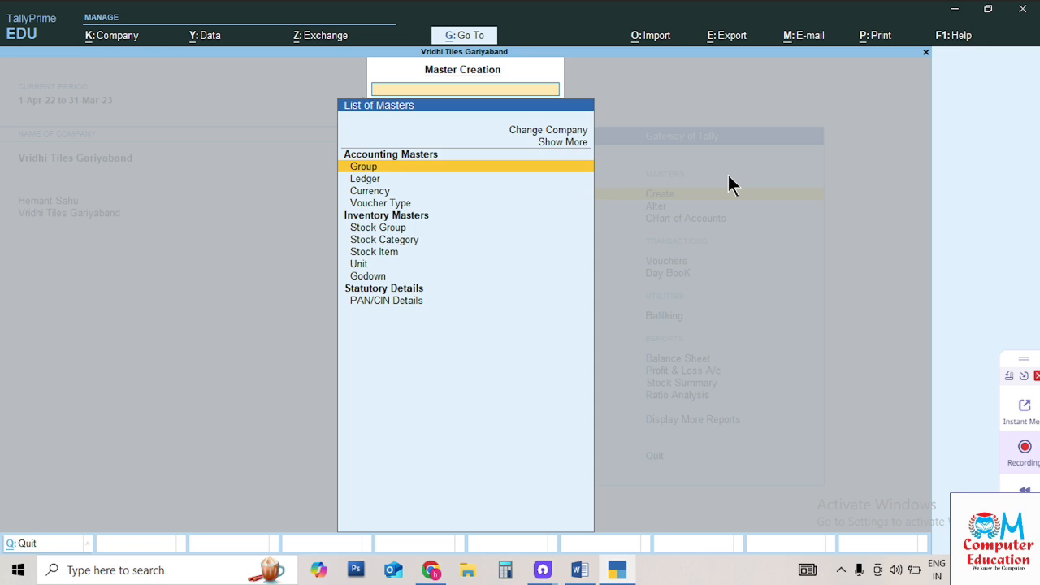
left_click(585, 569)
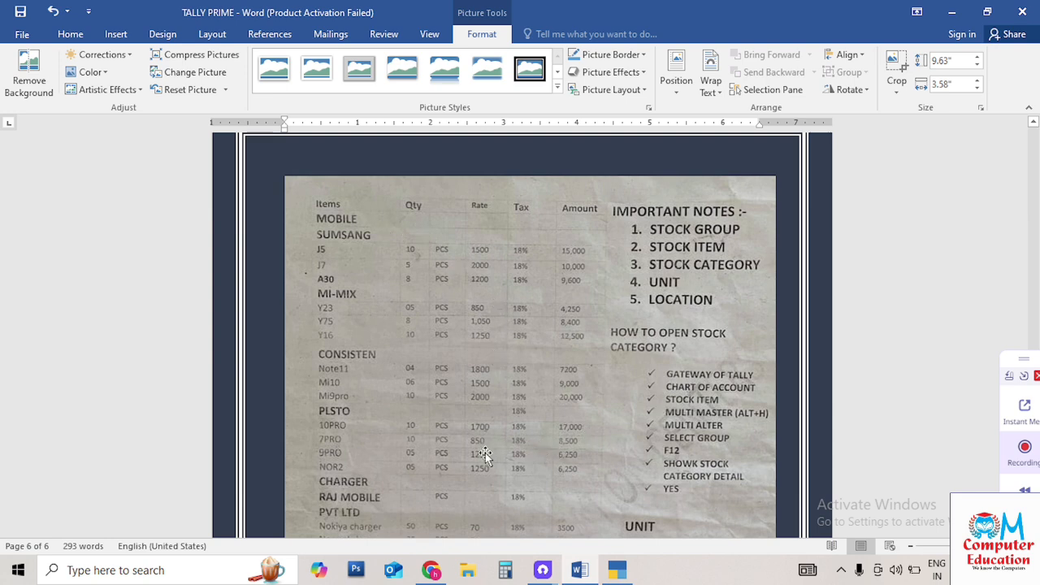
Scroll up from the page 6 stock notes to the numbered Hindi course points on page 3
scroll(549, 441, "up", 8)
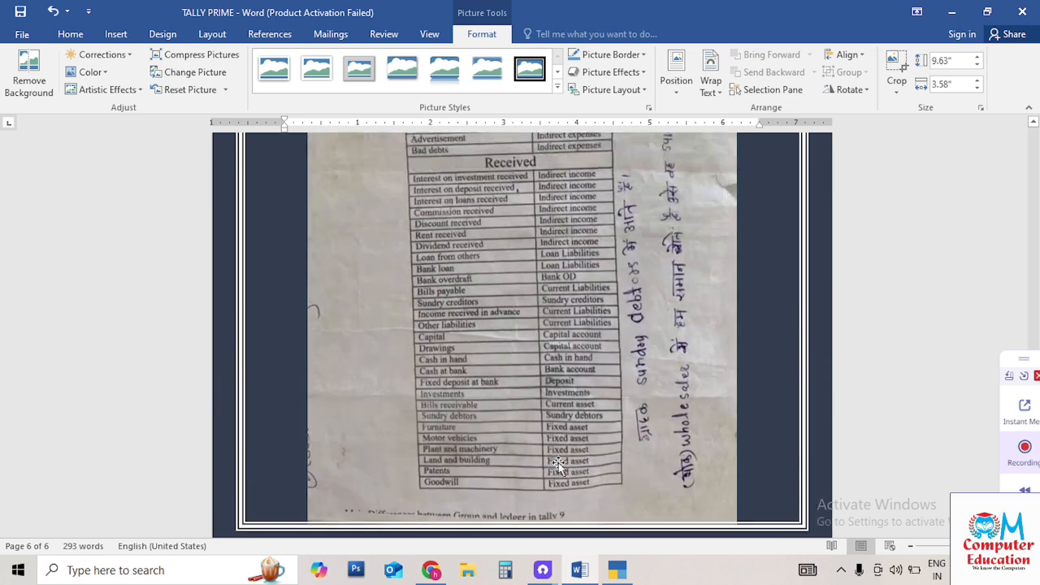
scroll(558, 462, "up", 5)
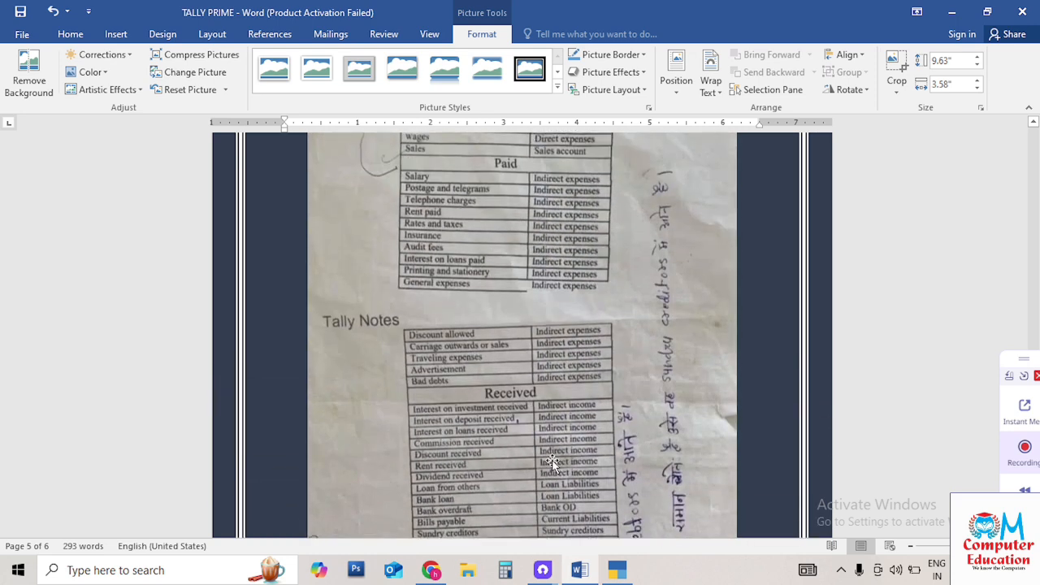
scroll(551, 462, "up", 3)
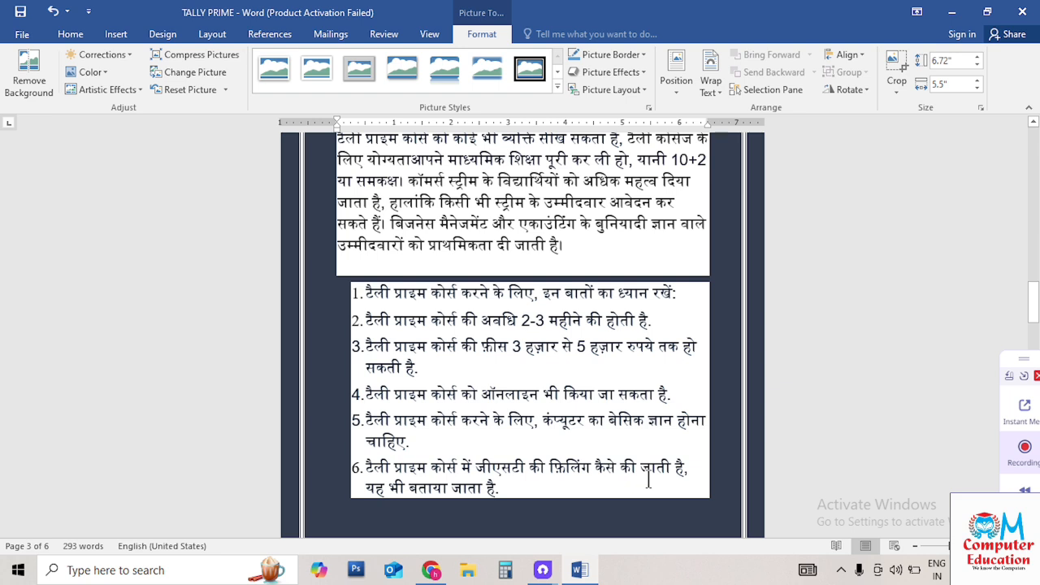
Scroll down to the Evolution of Tally timeline picture on page 4
scroll(642, 471, "down", 5)
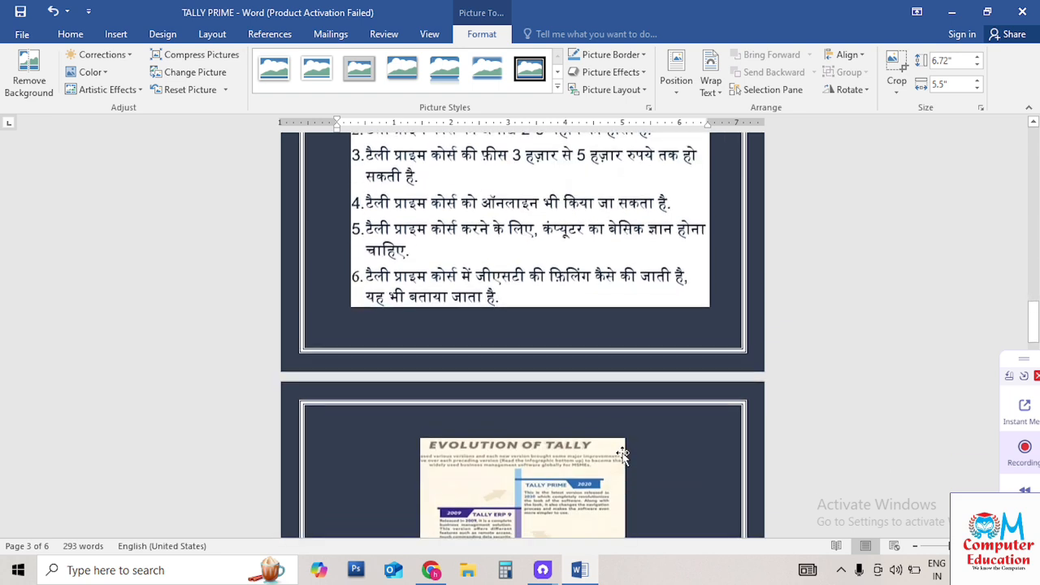
scroll(623, 455, "down", 4)
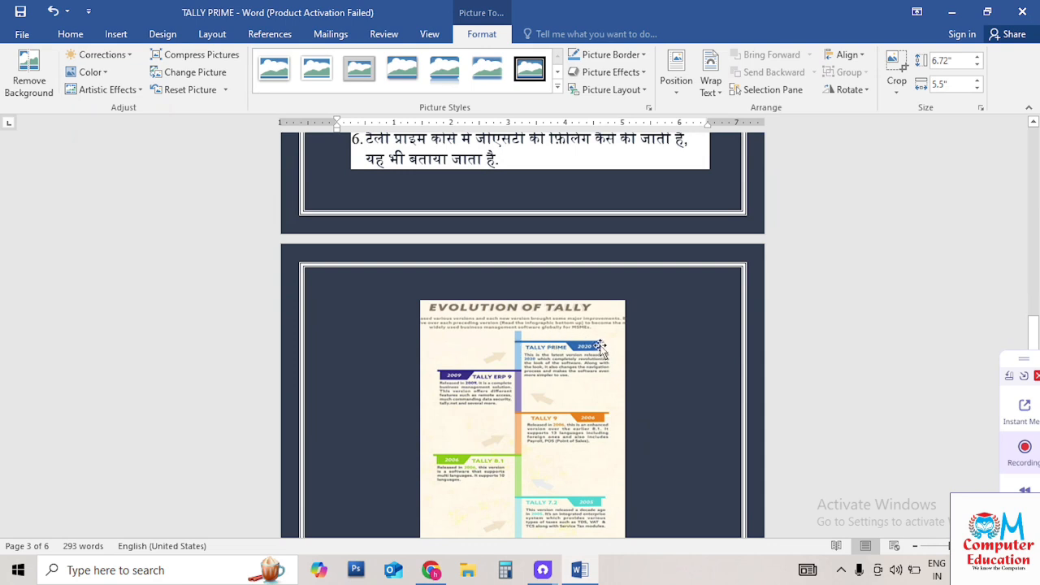
scroll(601, 346, "down", 3)
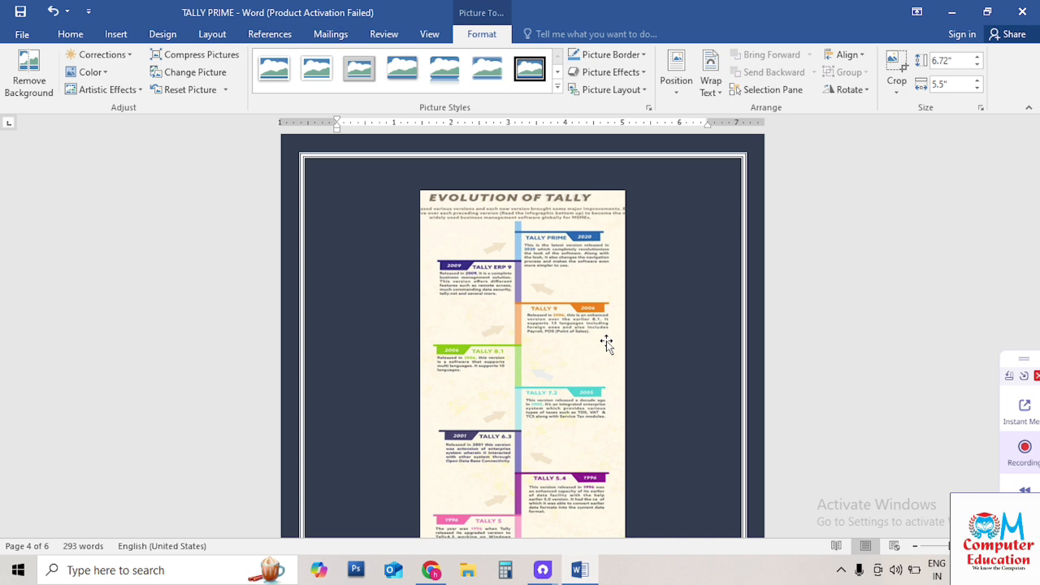
scroll(580, 352, "down", 3)
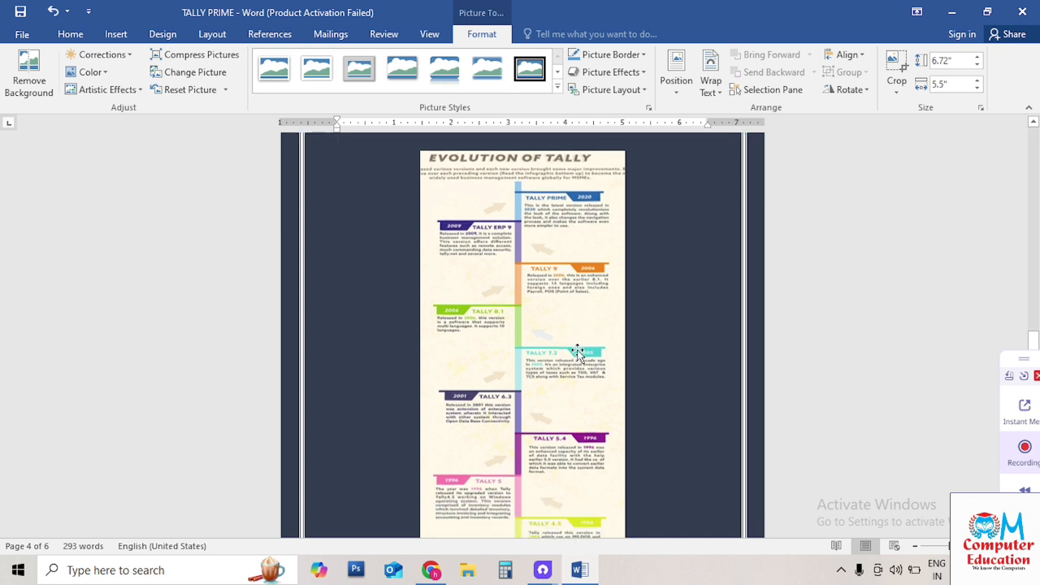
scroll(591, 345, "down", 5)
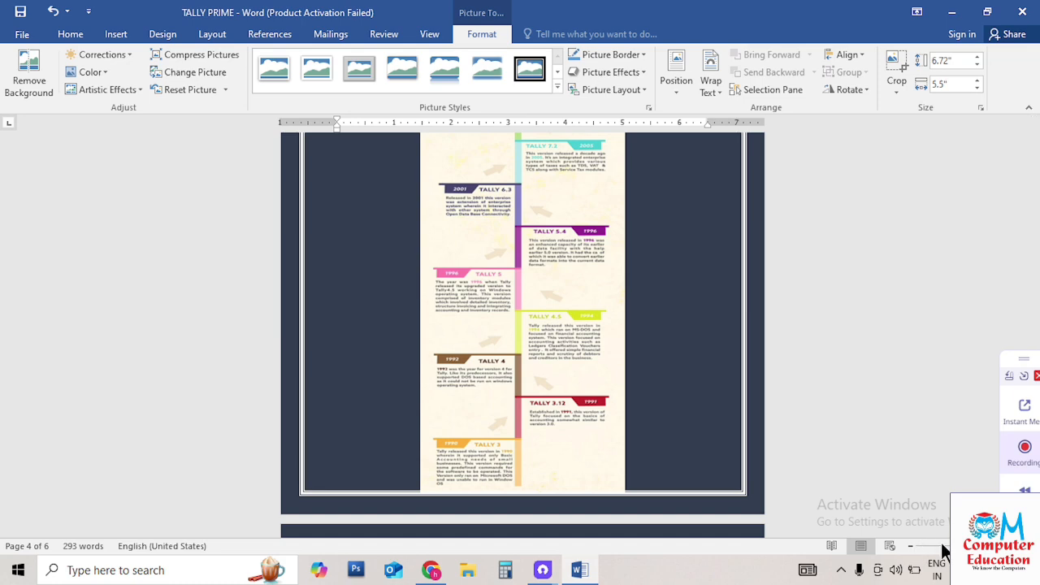
scroll(530, 418, "down", 2)
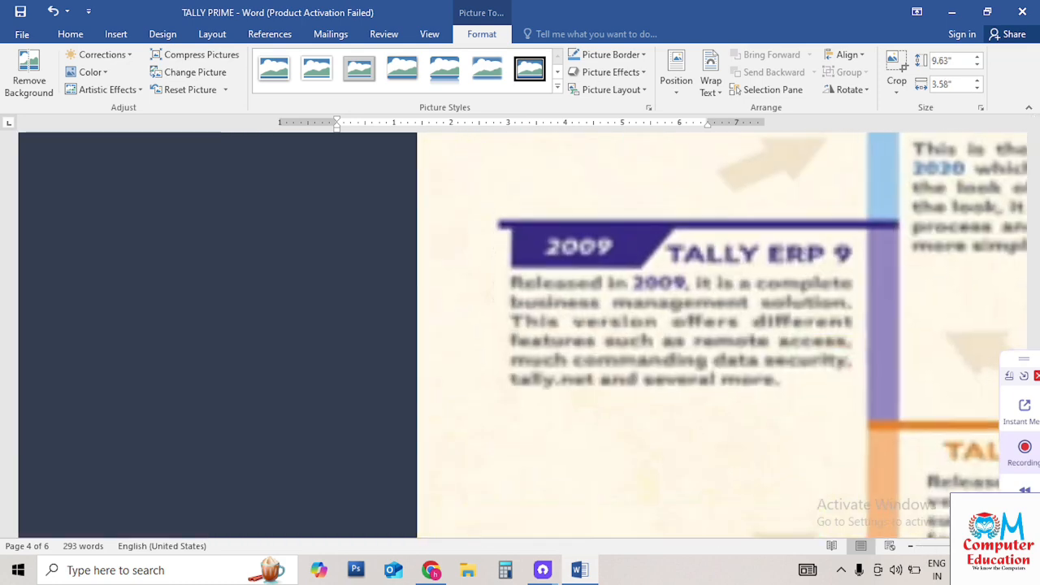
scroll(616, 352, "up", 8)
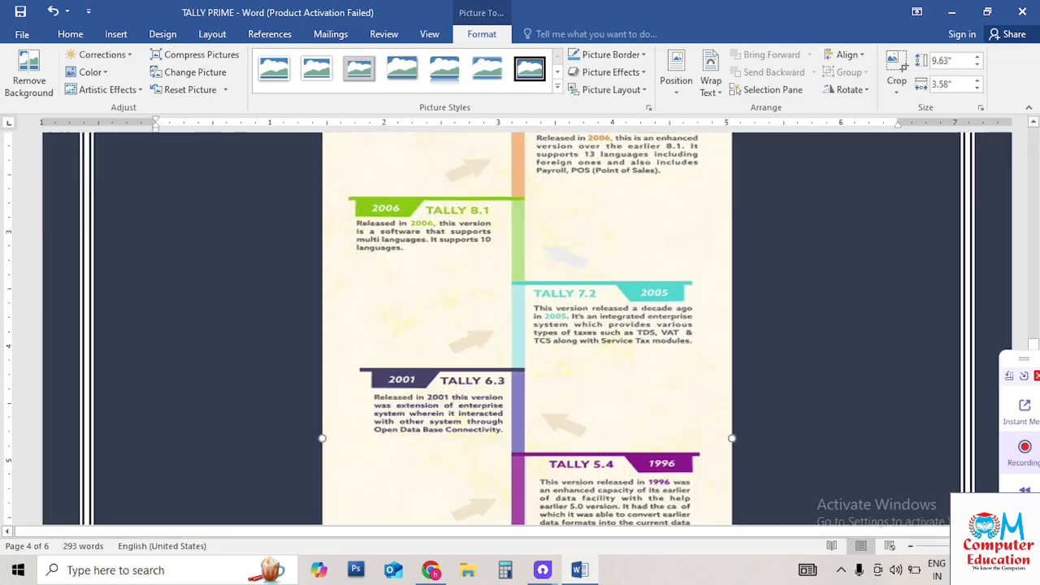
scroll(616, 352, "down", 7)
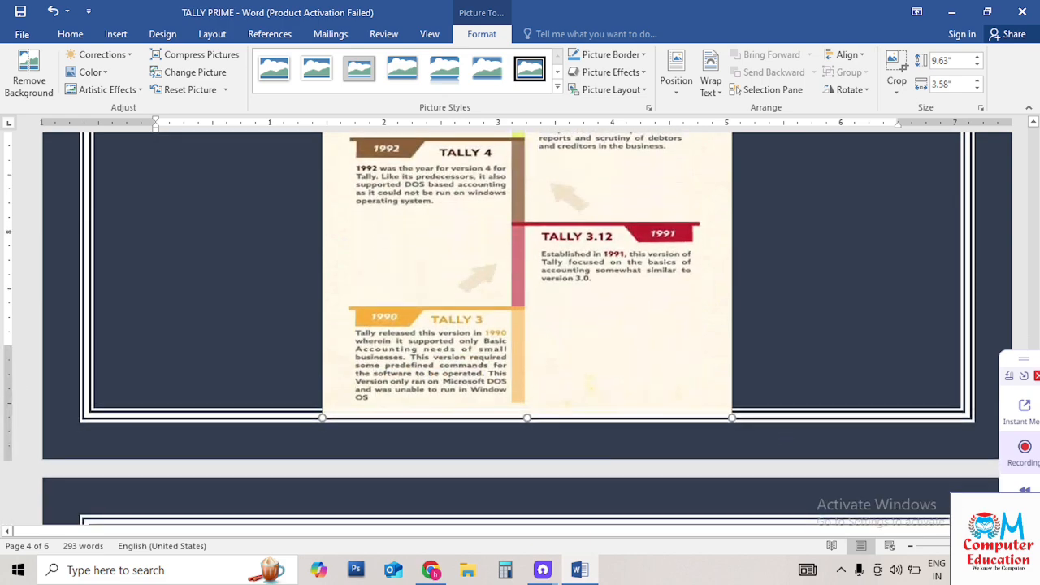
scroll(735, 382, "up", 2, "ctrl")
scroll(735, 382, "down", 8)
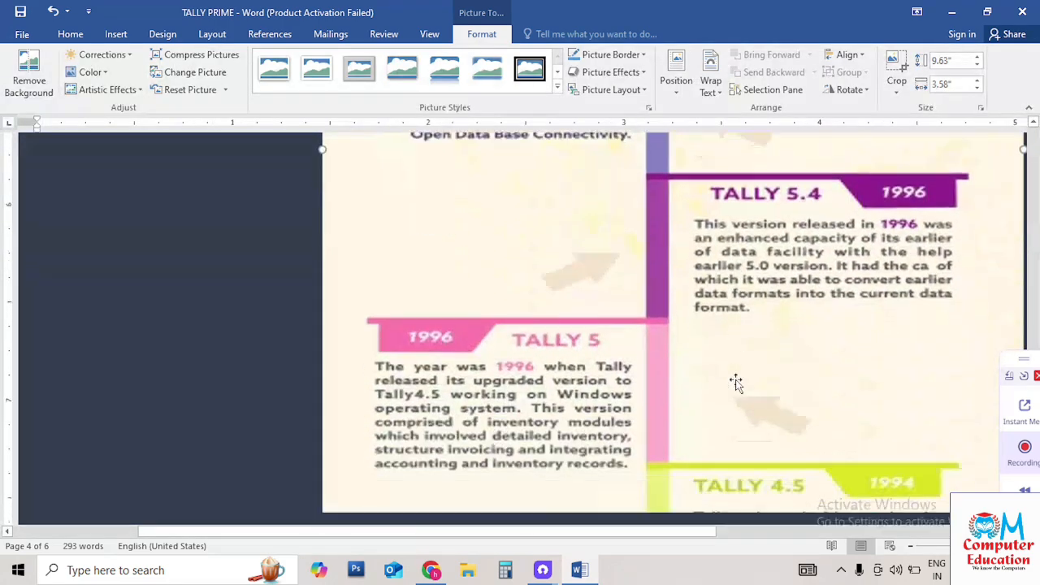
scroll(735, 382, "down", 4)
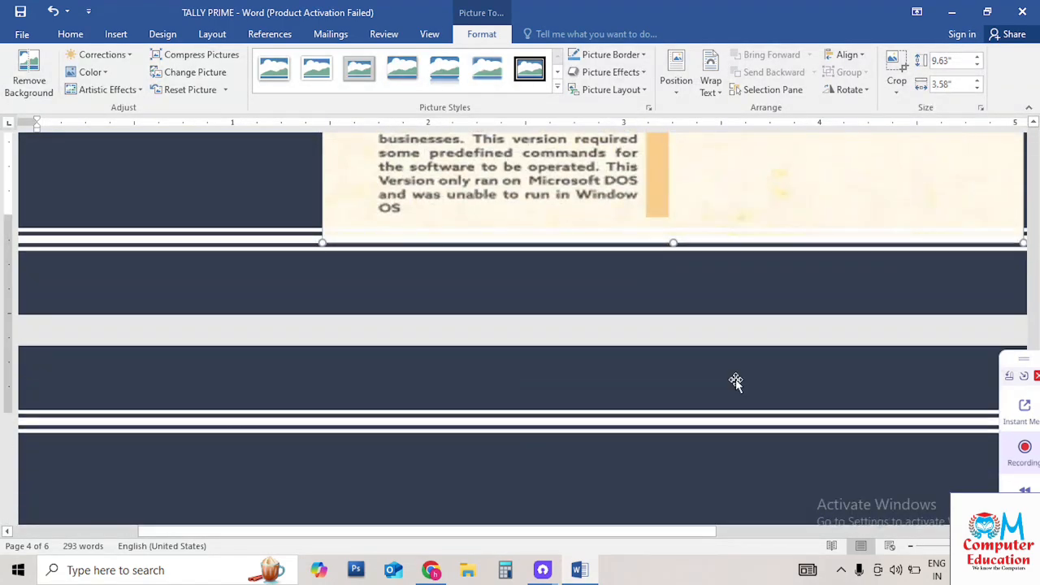
Move back through the timeline picture to the TALLY 9 and TALLY 8.1 entries
scroll(736, 382, "up", 3)
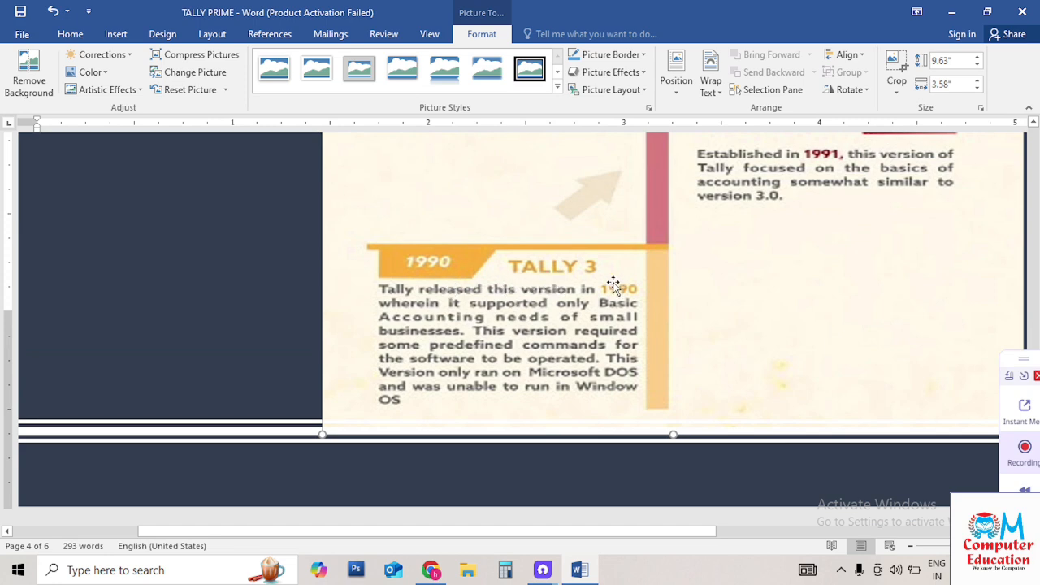
scroll(666, 268, "up", 5)
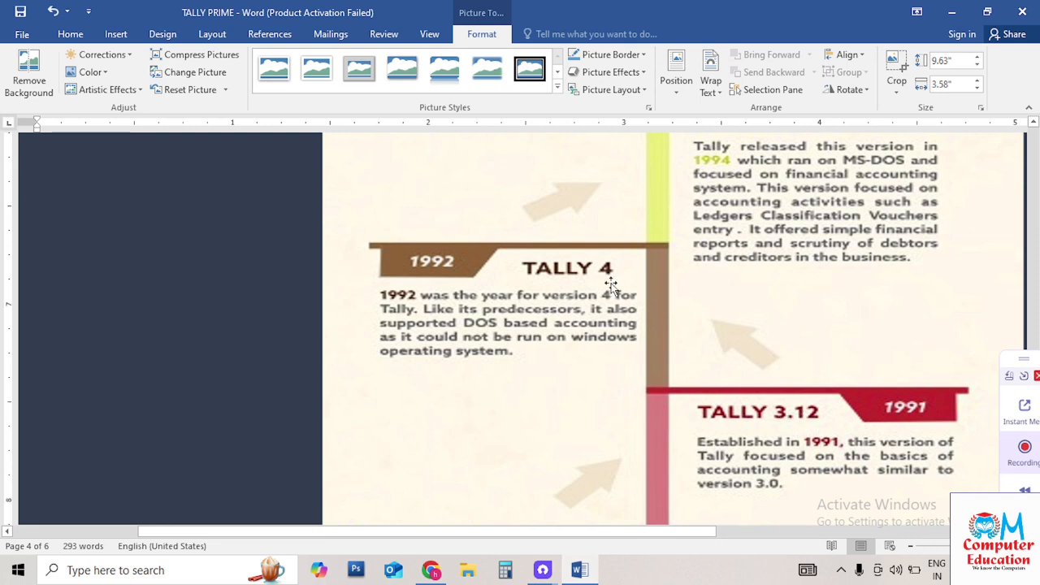
scroll(736, 367, "up", 5)
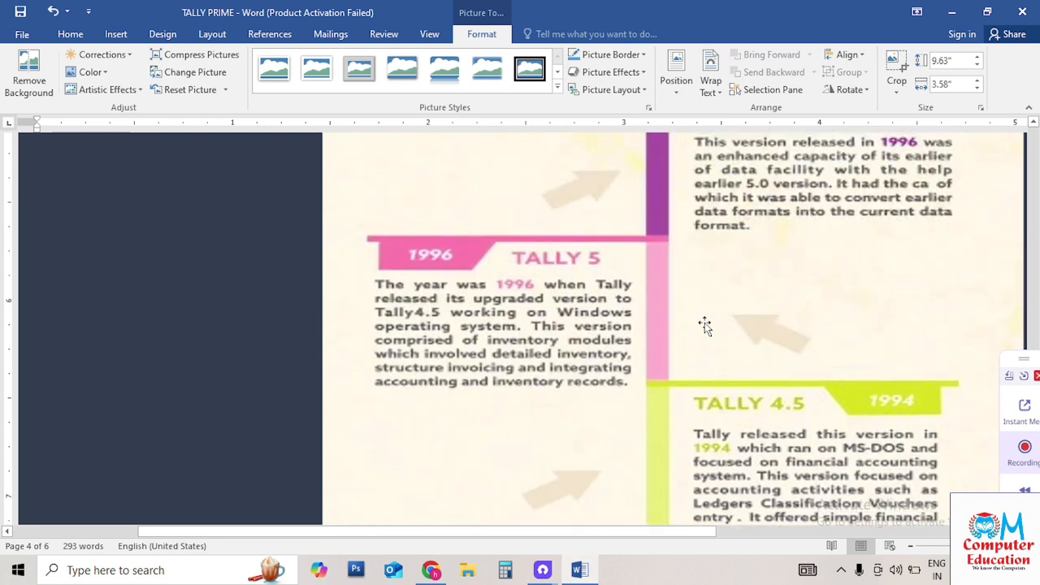
scroll(597, 289, "up", 2)
scroll(829, 268, "up", 4)
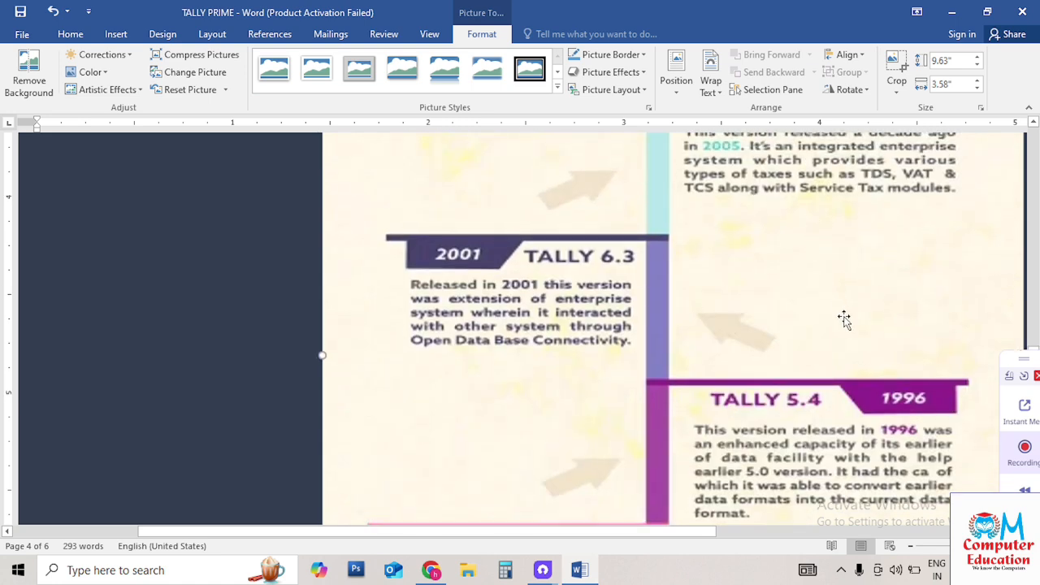
left_click_drag(703, 536, 812, 528)
scroll(424, 250, "up", 5)
scroll(423, 250, "up", 1)
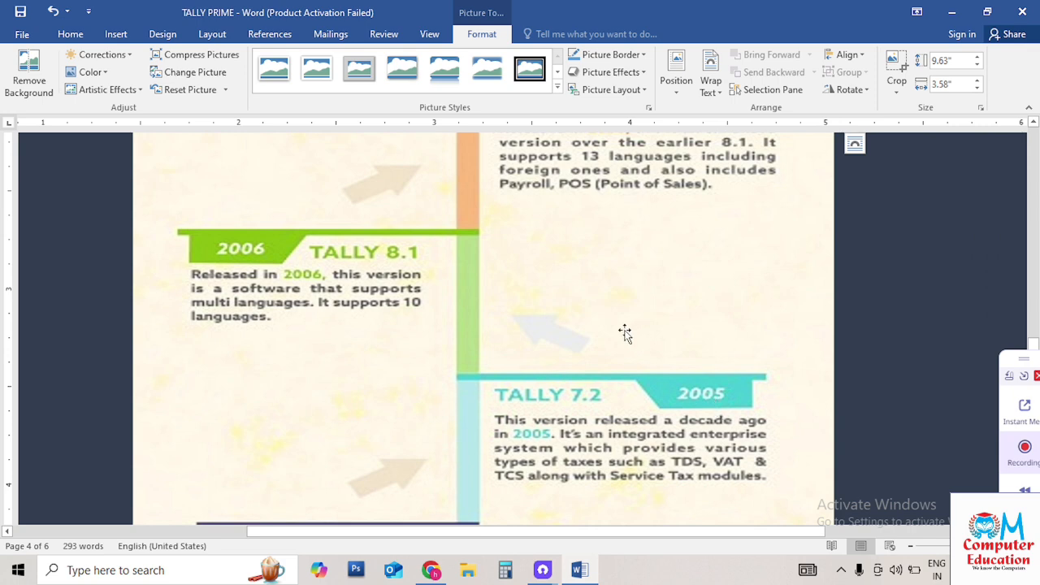
scroll(256, 272, "up", 5)
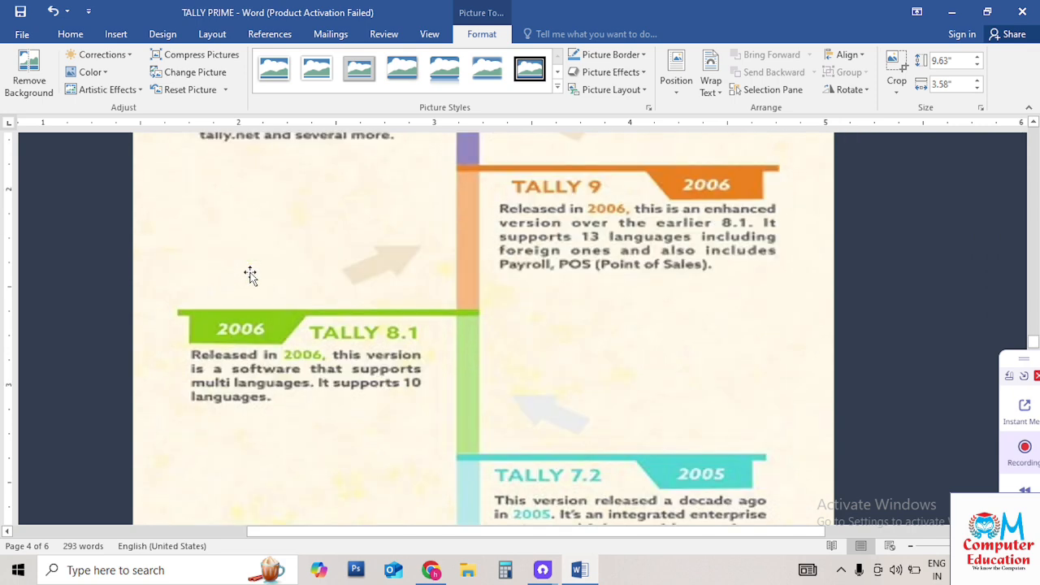